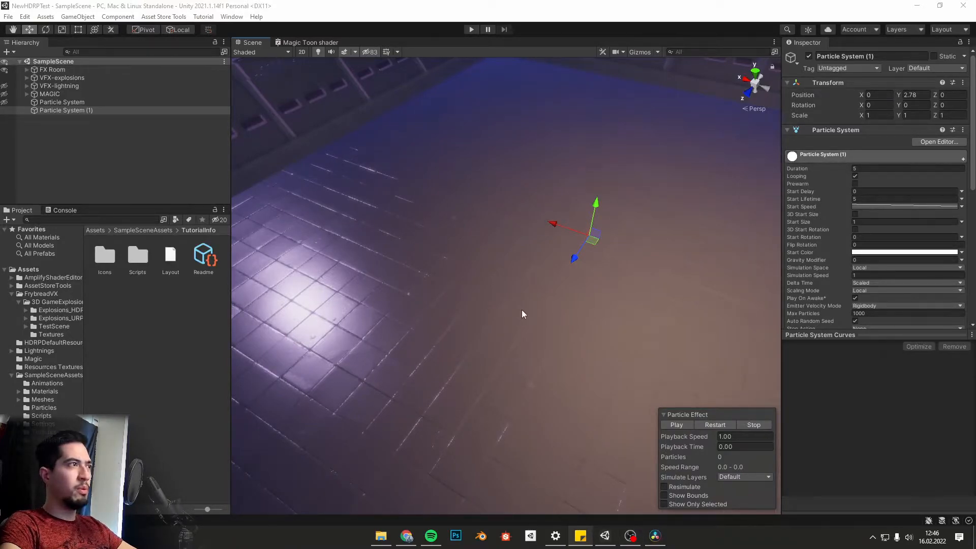
- Switch to the Chrome browser and search Google Images for "particle system"
{"action": "left_click", "coordinate": [606, 5]}
{"action": "mouse_move", "coordinate": [517, 301]}
{"action": "right_mouse_down"}
{"action": "mouse_move", "coordinate": [539, 288]}
{"action": "mouse_move", "coordinate": [536, 277]}
{"action": "mouse_move", "coordinate": [506, 291]}
{"action": "right_mouse_up"}
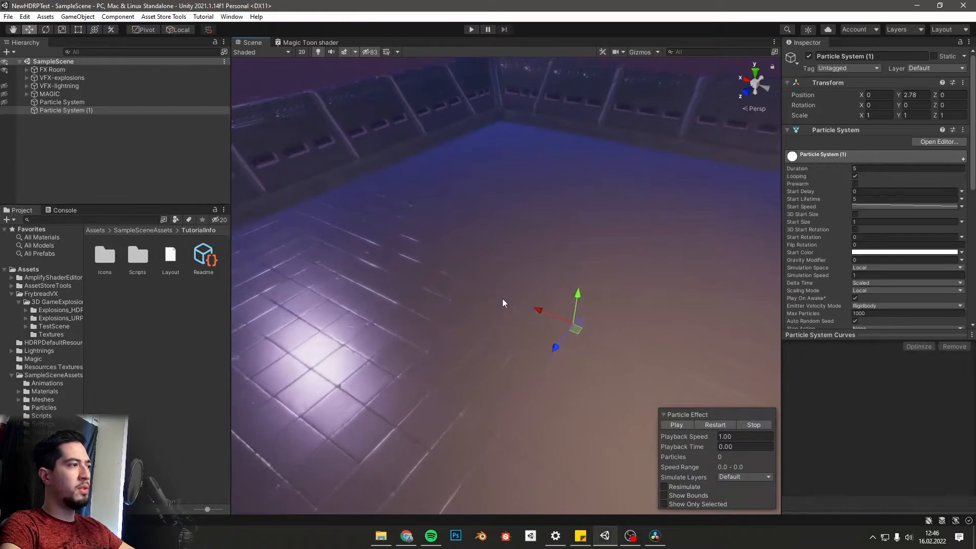
{"action": "left_click", "coordinate": [406, 536]}
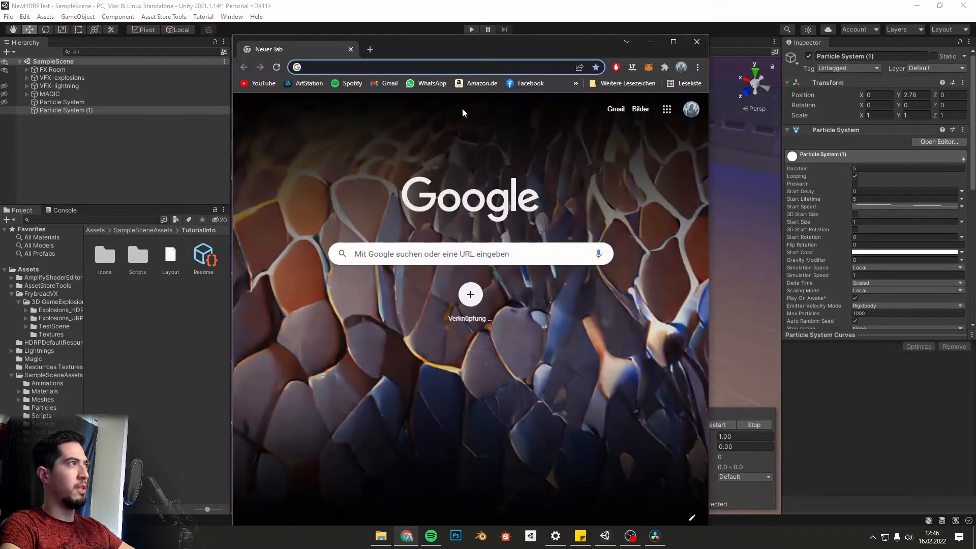
{"action": "left_click", "coordinate": [477, 253]}
{"action": "type", "text": "particle"}
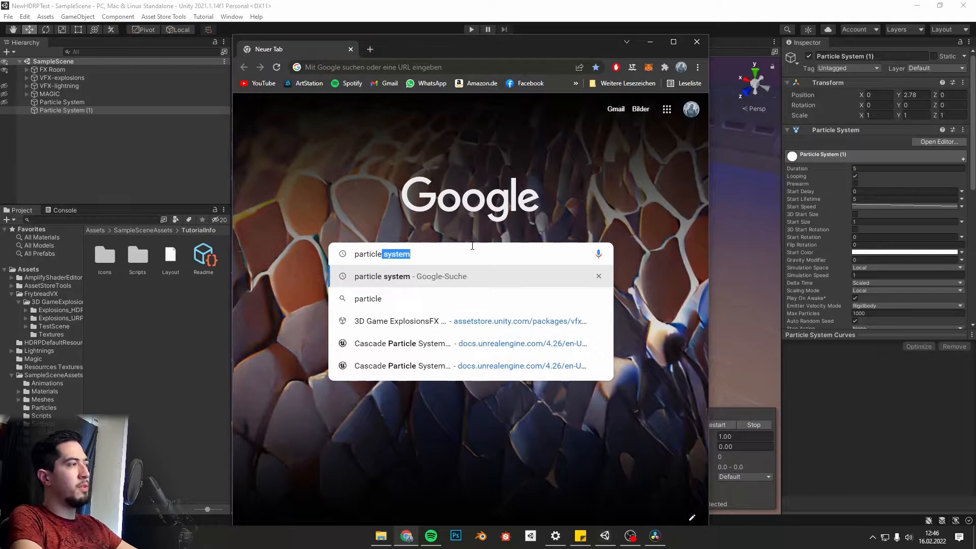
{"action": "key", "text": "Return"}
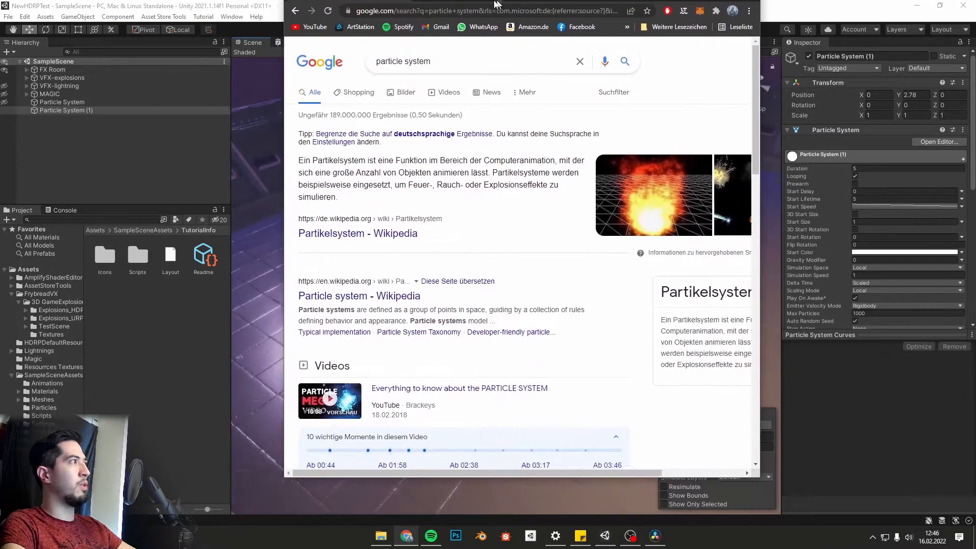
{"action": "double_click", "coordinate": [445, 43]}
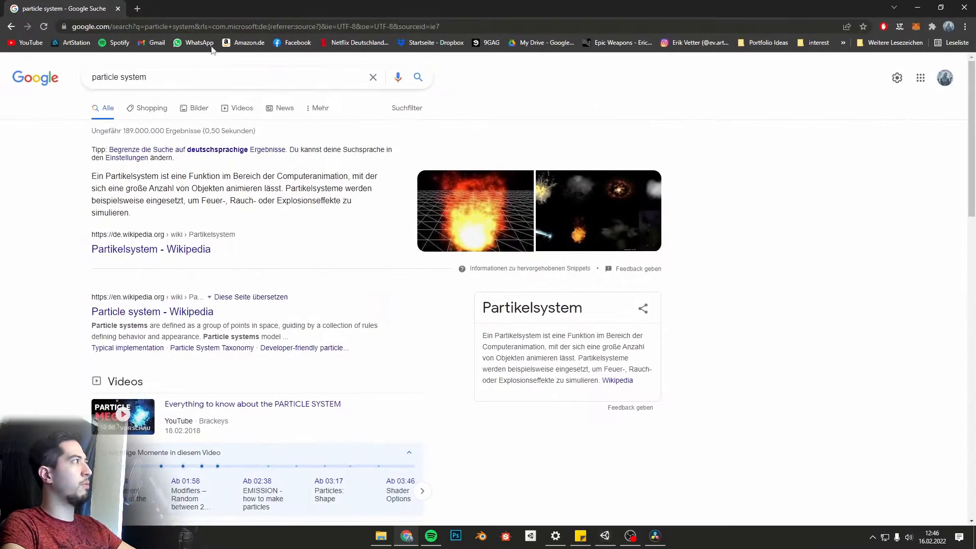
{"action": "left_click", "coordinate": [192, 105]}
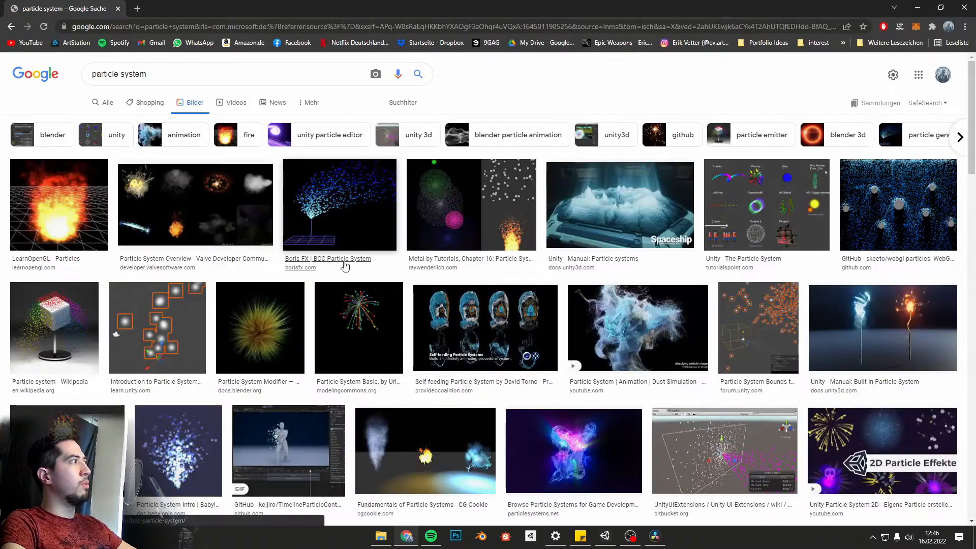
- Preview the Unity Manual spaceship, LearnOpenGL fire and YouTube dust simulation images from the particle system results
{"action": "left_click", "coordinate": [557, 233]}
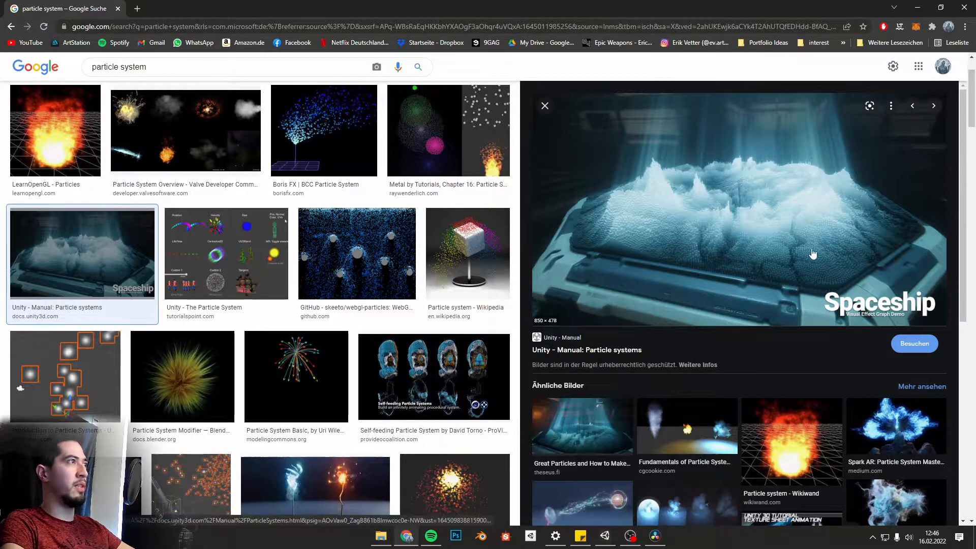
{"action": "left_click", "coordinate": [545, 106]}
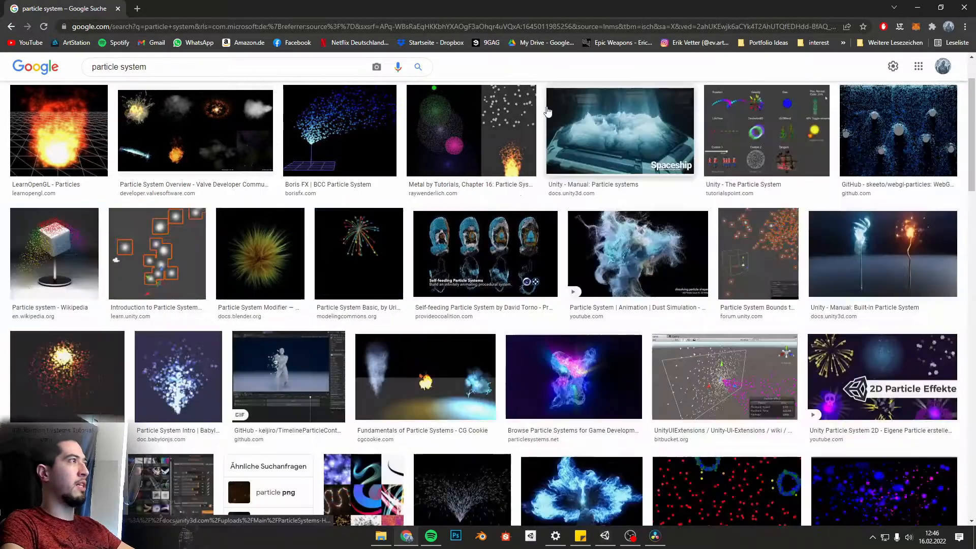
{"action": "left_click", "coordinate": [72, 124]}
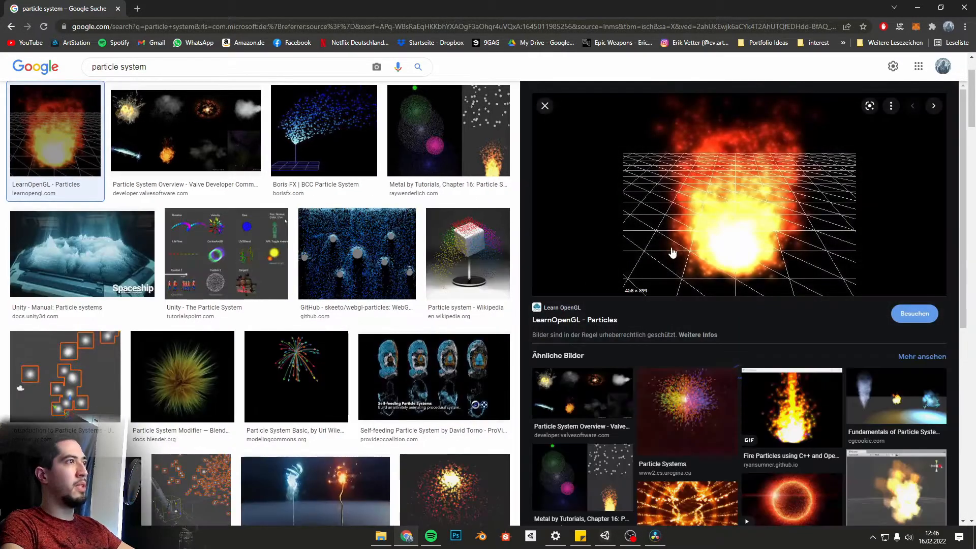
{"action": "left_click", "coordinate": [544, 105]}
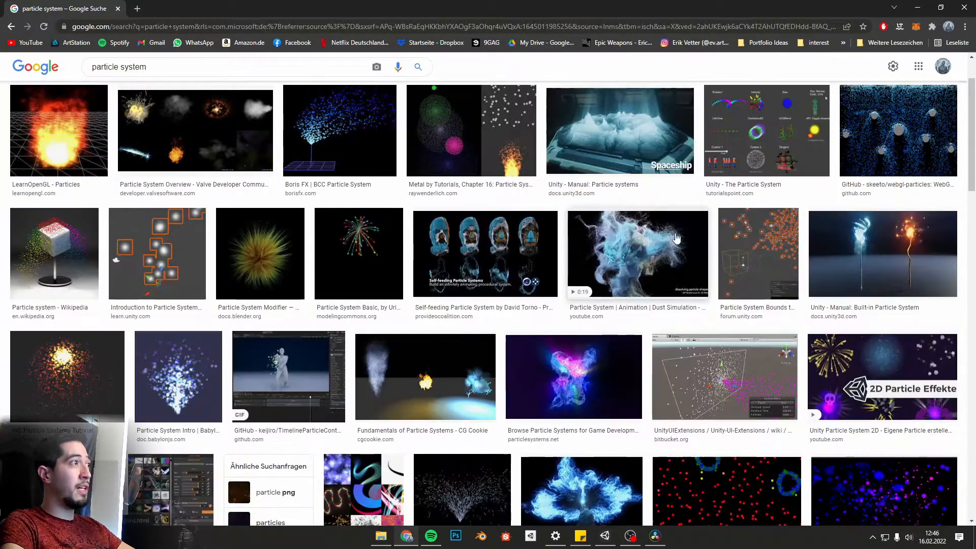
{"action": "scroll", "coordinate": [627, 221], "scroll_direction": "down", "scroll_amount": 1}
{"action": "left_click", "coordinate": [626, 222]}
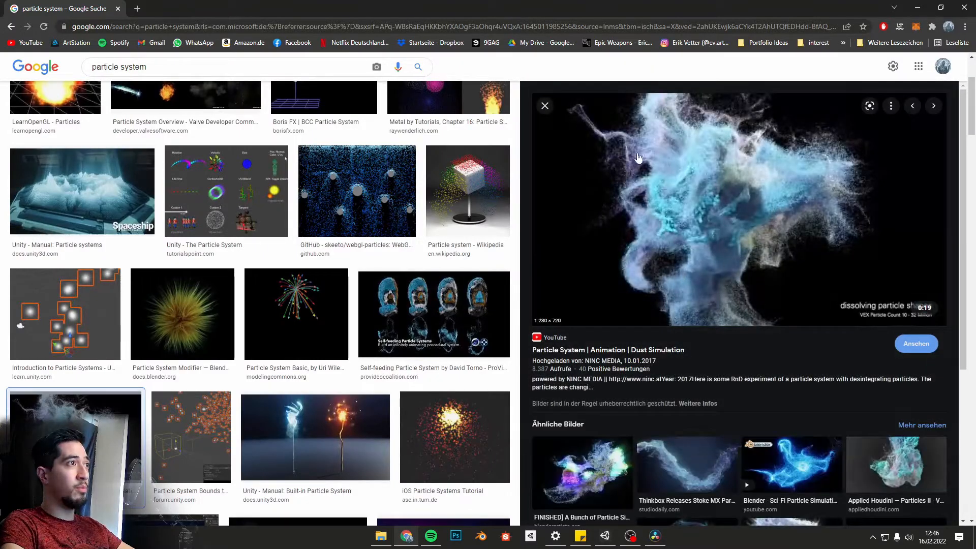
{"action": "left_click", "coordinate": [544, 105]}
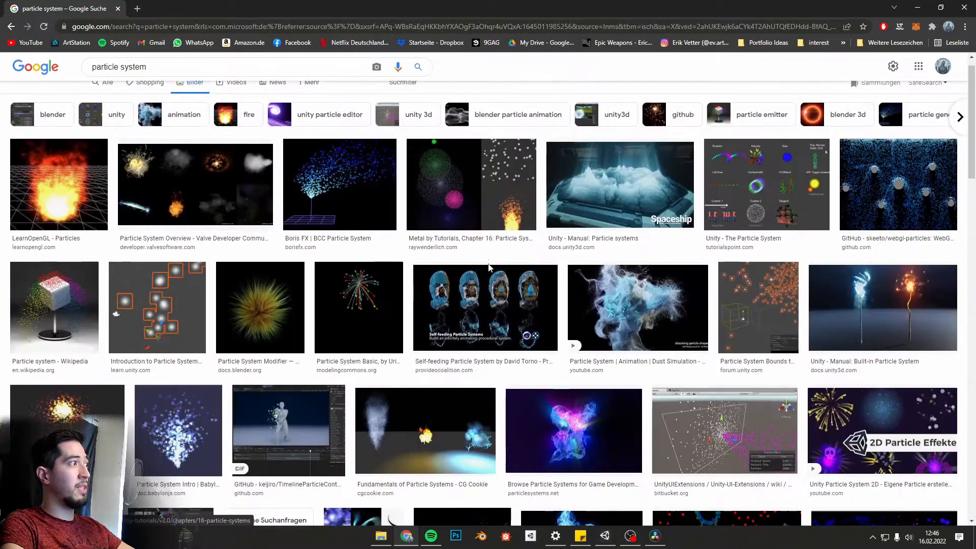
- Preview the Blender Manual Particle System Modifier image and the Packt "Adding Particle Systems" effects image
{"action": "scroll", "coordinate": [286, 246], "scroll_direction": "down", "scroll_amount": 1}
{"action": "left_click", "coordinate": [287, 247]}
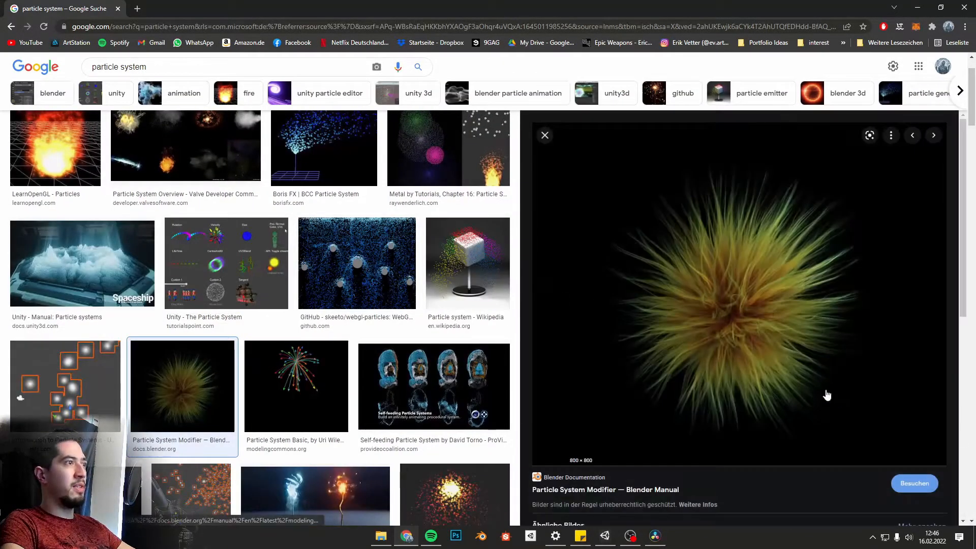
{"action": "left_click", "coordinate": [545, 136]}
{"action": "scroll", "coordinate": [537, 313], "scroll_direction": "up", "scroll_amount": 1}
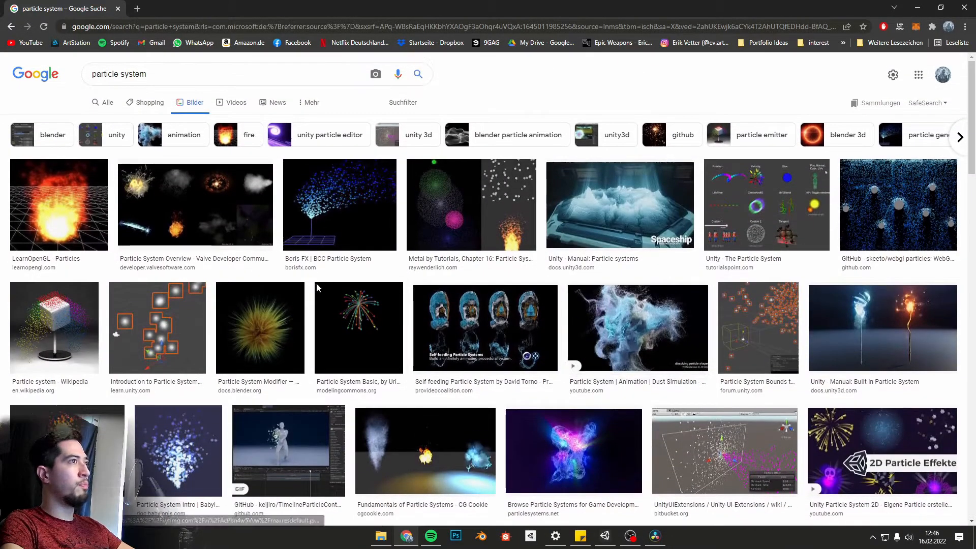
{"action": "scroll", "coordinate": [537, 312], "scroll_direction": "down", "scroll_amount": 6}
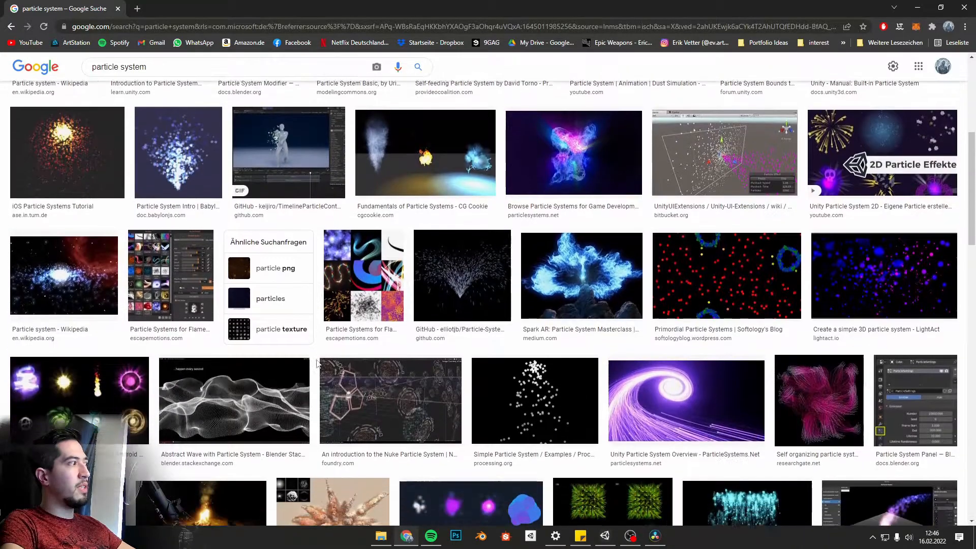
{"action": "scroll", "coordinate": [317, 363], "scroll_direction": "down", "scroll_amount": 1}
{"action": "left_click", "coordinate": [95, 348]}
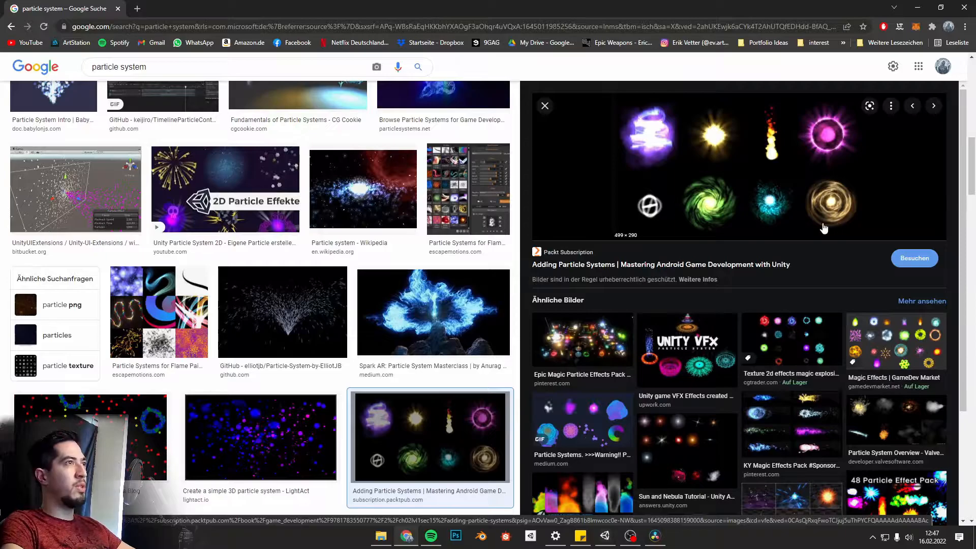
- Switch back to Unity and view the Render Mode options in the Renderer module of Particle System (1)
{"action": "left_click", "coordinate": [916, 7]}
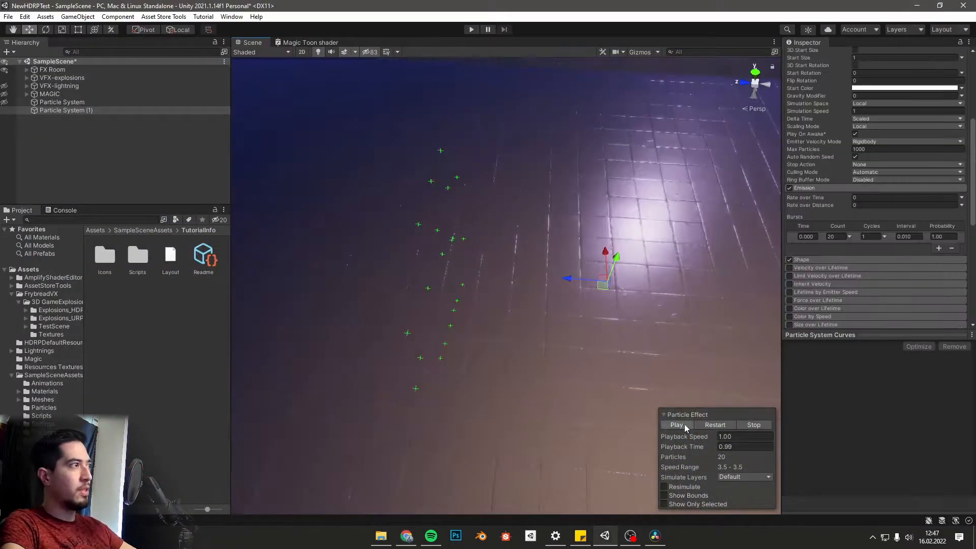
{"action": "mouse_move", "coordinate": [612, 389]}
{"action": "right_mouse_down"}
{"action": "mouse_move", "coordinate": [564, 362]}
{"action": "mouse_move", "coordinate": [505, 355]}
{"action": "mouse_move", "coordinate": [521, 333]}
{"action": "mouse_move", "coordinate": [712, 296]}
{"action": "mouse_move", "coordinate": [657, 343]}
{"action": "mouse_move", "coordinate": [501, 324]}
{"action": "mouse_move", "coordinate": [563, 368]}
{"action": "mouse_move", "coordinate": [525, 327]}
{"action": "mouse_move", "coordinate": [610, 323]}
{"action": "mouse_move", "coordinate": [551, 322]}
{"action": "mouse_move", "coordinate": [600, 331]}
{"action": "right_mouse_up"}
{"action": "scroll", "coordinate": [874, 204], "scroll_direction": "down", "scroll_amount": 5}
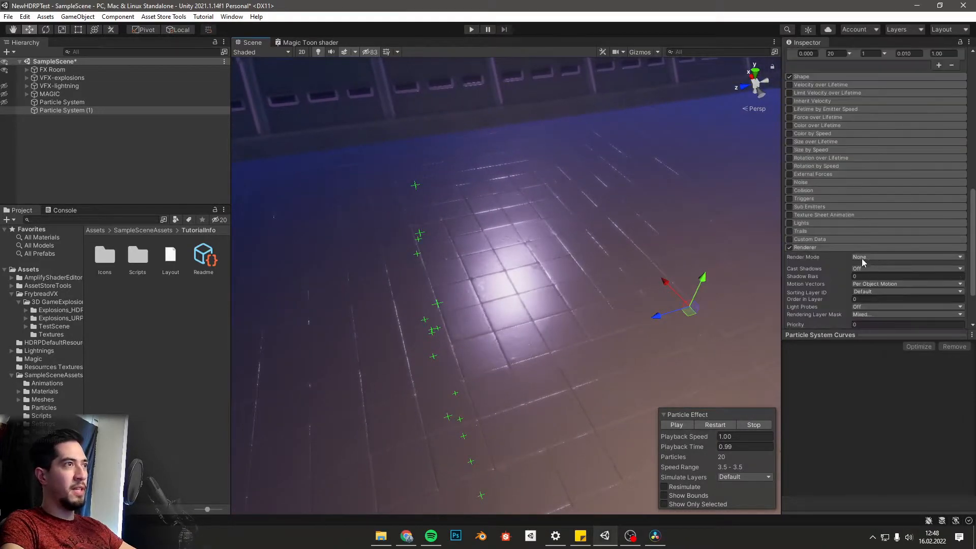
{"action": "left_click", "coordinate": [865, 194]}
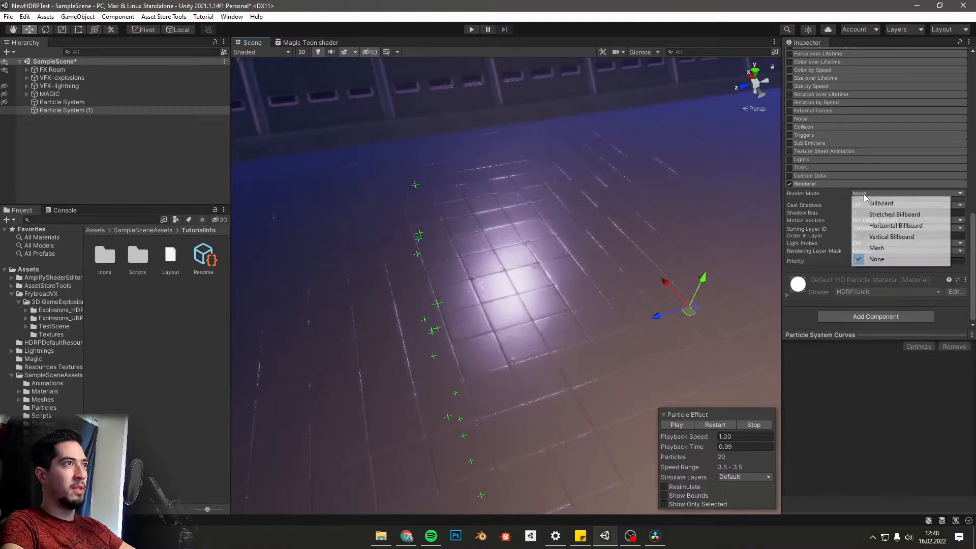
{"action": "left_click", "coordinate": [613, 5]}
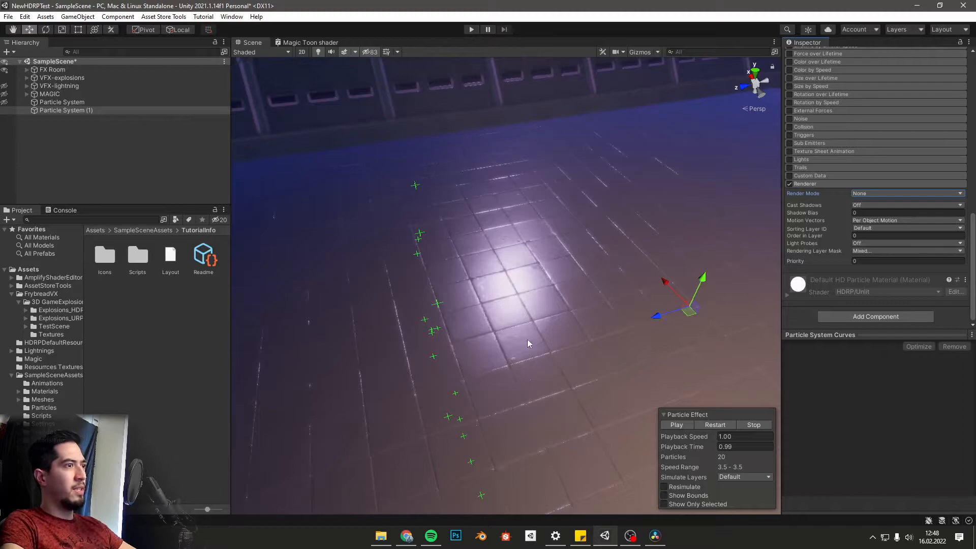
{"action": "mouse_move", "coordinate": [552, 383]}
{"action": "right_mouse_down"}
{"action": "mouse_move", "coordinate": [556, 390]}
{"action": "mouse_move", "coordinate": [568, 380]}
{"action": "right_mouse_up"}
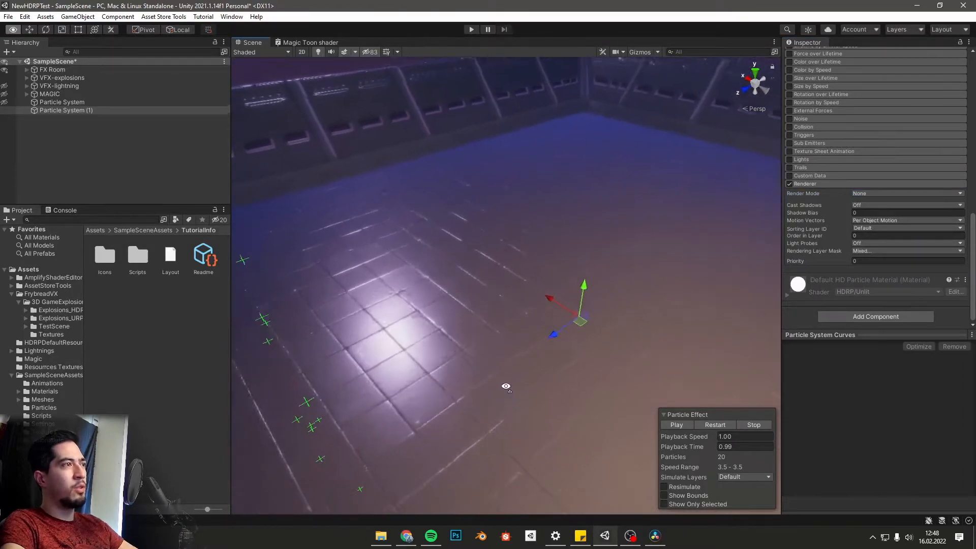
{"action": "right_click_drag", "start_coordinate": [506, 388], "coordinate": [554, 384]}
{"action": "scroll", "coordinate": [843, 268], "scroll_direction": "up", "scroll_amount": 3}
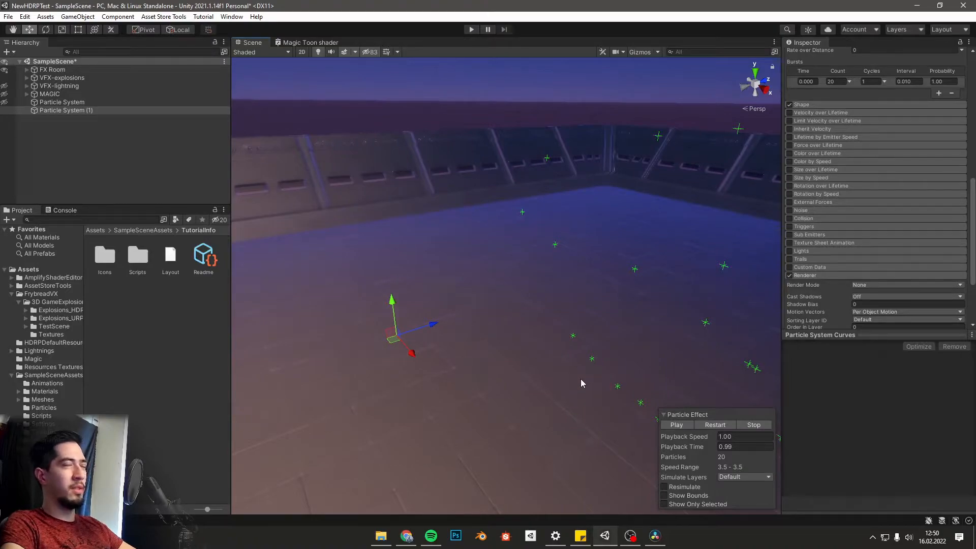
- Set the Render Mode of Particle System (1) to Billboard and inspect the particles in the scene
{"action": "right_click_drag", "start_coordinate": [608, 279], "coordinate": [603, 337]}
{"action": "left_click", "coordinate": [896, 285]}
{"action": "left_click", "coordinate": [882, 296]}
{"action": "right_click_drag", "start_coordinate": [580, 347], "coordinate": [554, 349]}
{"action": "key", "text": "w"}
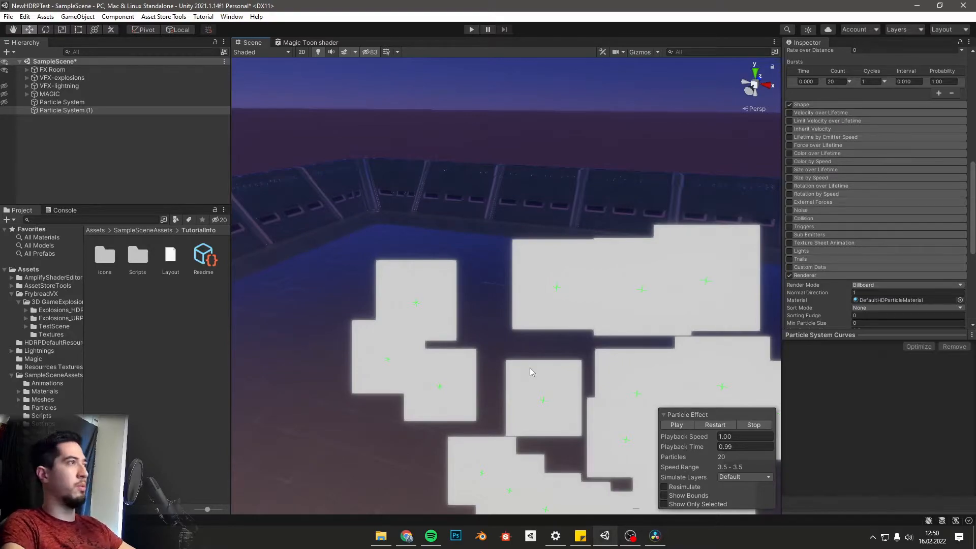
{"action": "key", "text": "w"}
{"action": "right_click_drag", "start_coordinate": [518, 365], "coordinate": [492, 396]}
{"action": "key", "text": "s"}
- Turn off Visualize Pivot in the Renderer module, view the Render Alignment options, and check the billboards from other angles
{"action": "scroll", "coordinate": [873, 280], "scroll_direction": "down", "scroll_amount": 3}
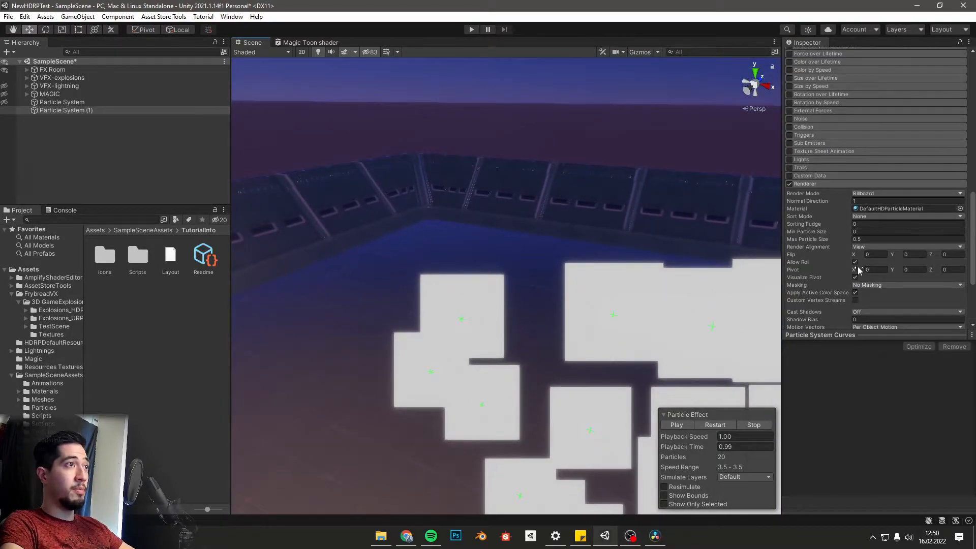
{"action": "left_click", "coordinate": [855, 277]}
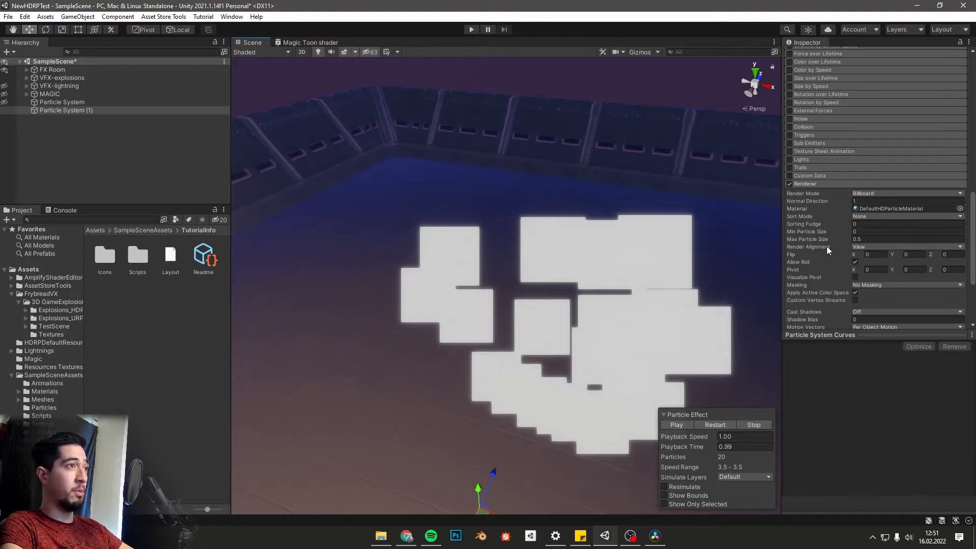
{"action": "left_click", "coordinate": [861, 246]}
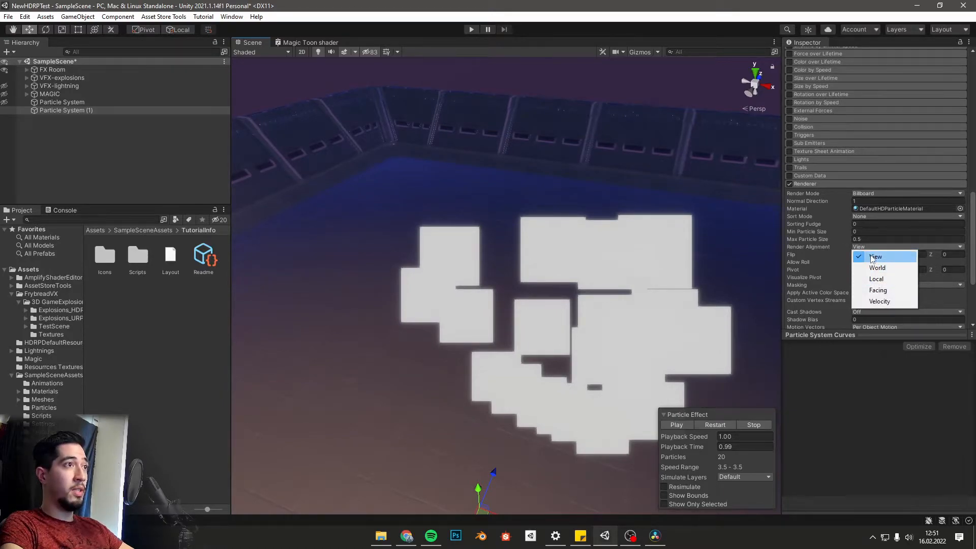
{"action": "left_click", "coordinate": [723, 4]}
{"action": "right_click_drag", "start_coordinate": [585, 333], "coordinate": [507, 382]}
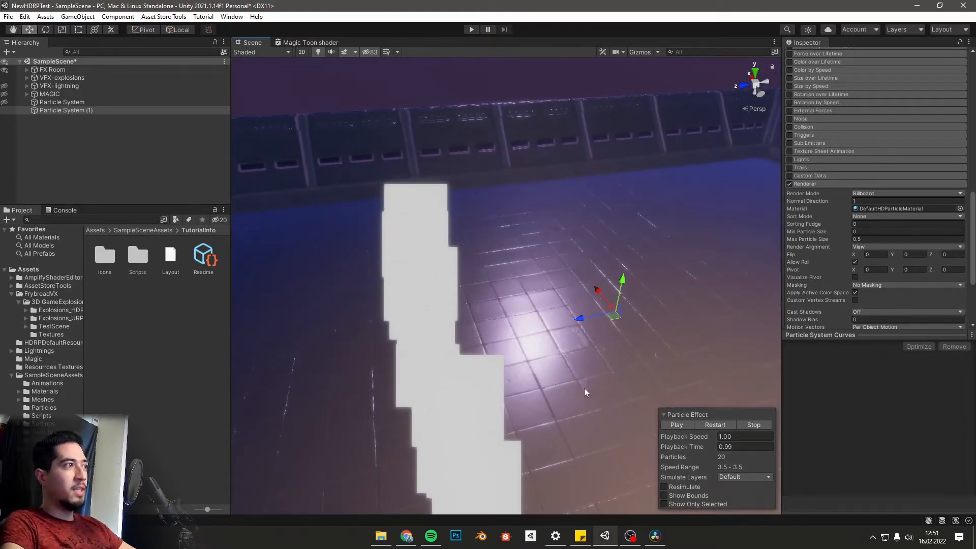
{"action": "right_click_drag", "start_coordinate": [599, 387], "coordinate": [567, 365]}
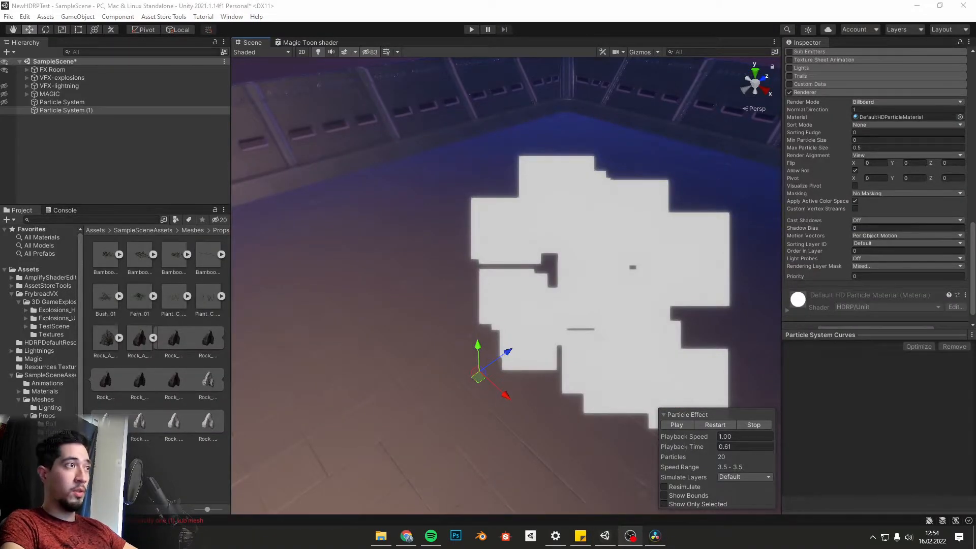
- Set the Render Mode to Mesh and assign Bush_01_LOD0 as the particle mesh
{"action": "right_click_drag", "start_coordinate": [492, 246], "coordinate": [605, 209]}
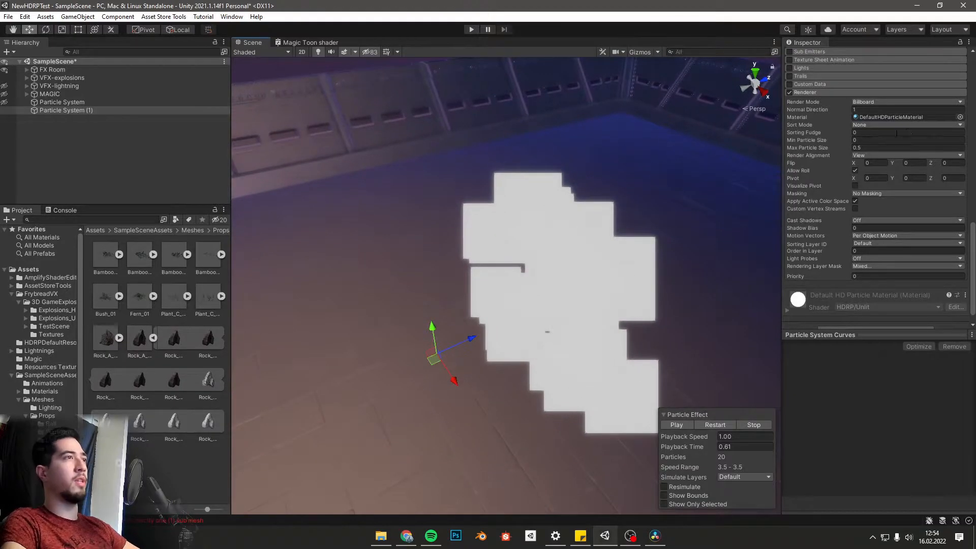
{"action": "left_click", "coordinate": [869, 102]}
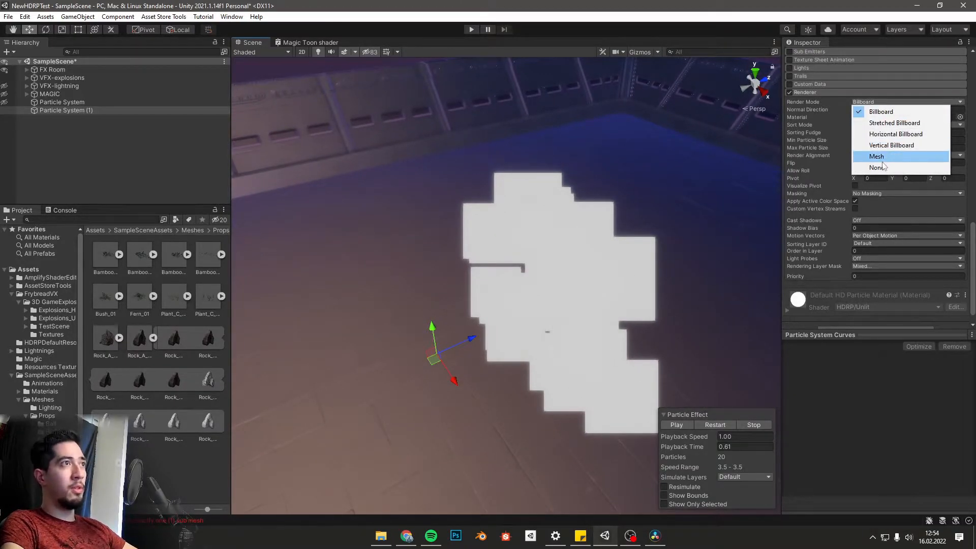
{"action": "left_click", "coordinate": [884, 159]}
{"action": "right_click_drag", "start_coordinate": [578, 272], "coordinate": [585, 243]}
{"action": "left_click", "coordinate": [951, 110]}
{"action": "scroll", "coordinate": [833, 214], "scroll_direction": "up", "scroll_amount": 10}
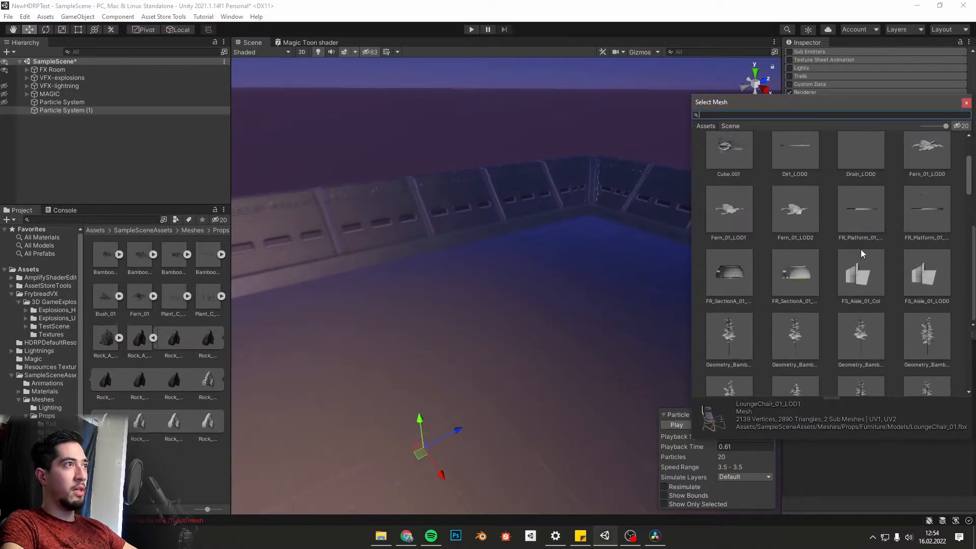
{"action": "scroll", "coordinate": [861, 249], "scroll_direction": "up", "scroll_amount": 3}
{"action": "left_click", "coordinate": [851, 174]}
{"action": "left_click", "coordinate": [678, 4]}
- Restart the particle effect preview and pause it to inspect the bush-shaped particles
{"action": "right_click_drag", "start_coordinate": [678, 178], "coordinate": [672, 238]}
{"action": "left_click", "coordinate": [716, 426]}
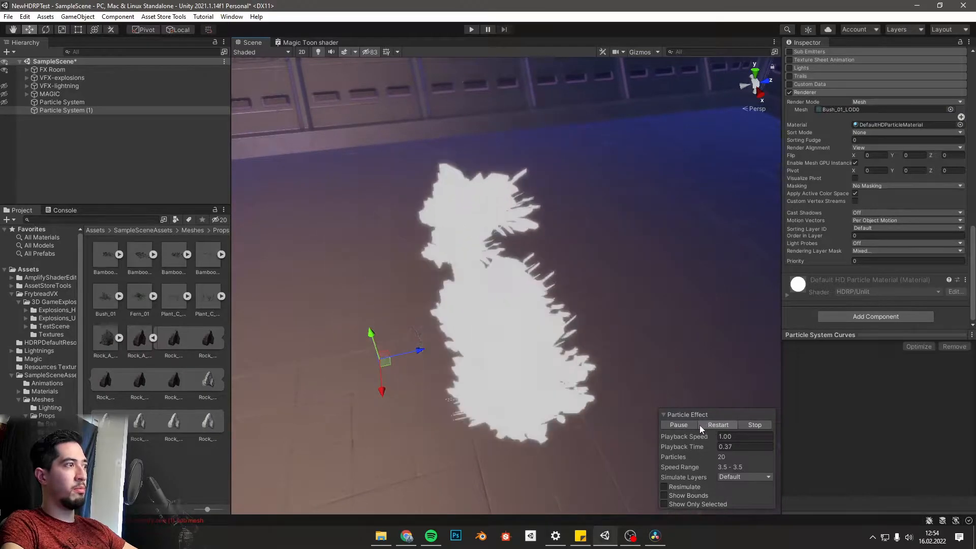
{"action": "left_click", "coordinate": [679, 425]}
- Replace the particle mesh in the Renderer module with Rock_A_01_LOD01
{"action": "left_click", "coordinate": [950, 109]}
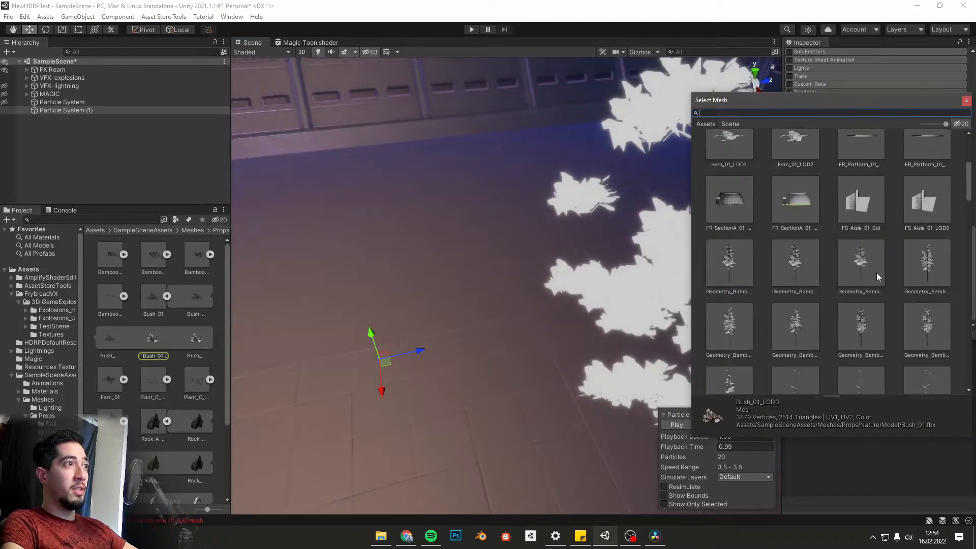
{"action": "left_click", "coordinate": [815, 200]}
{"action": "scroll", "coordinate": [875, 254], "scroll_direction": "down", "scroll_amount": 2}
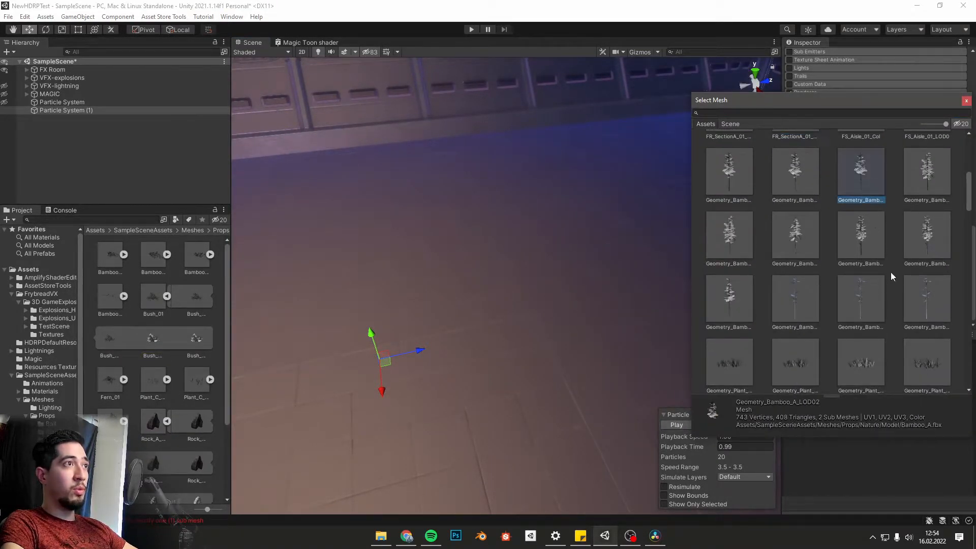
{"action": "scroll", "coordinate": [875, 276], "scroll_direction": "down", "scroll_amount": 10}
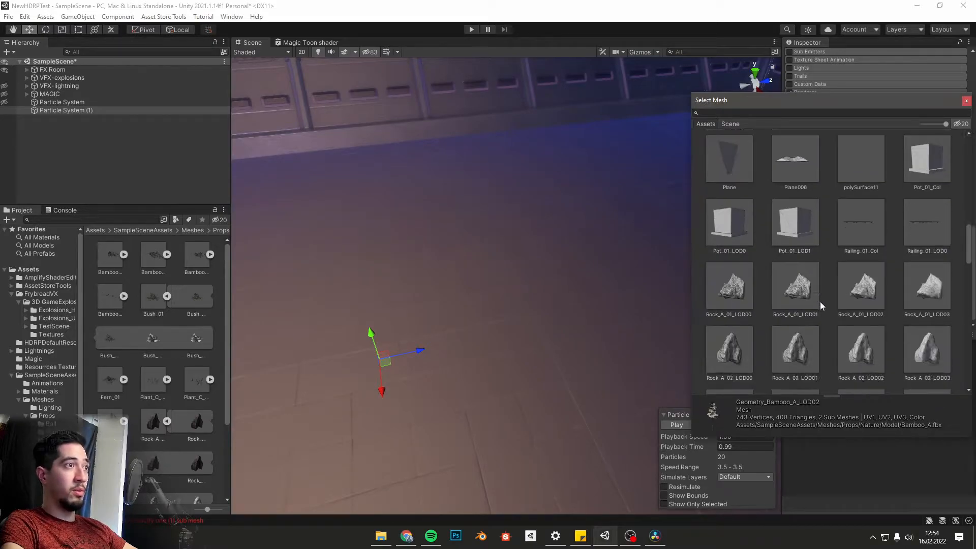
{"action": "double_click", "coordinate": [796, 287]}
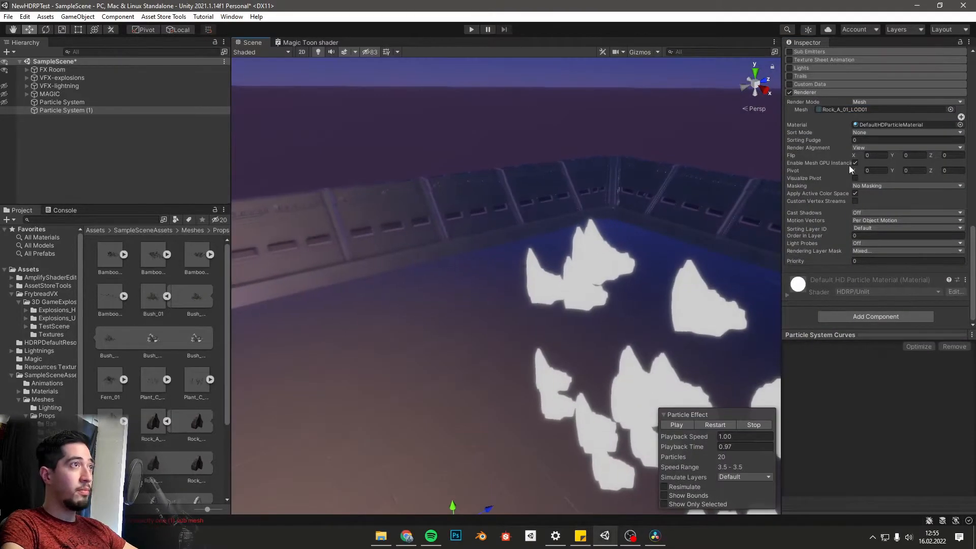
- Replay and pause the particle effect preview to inspect the rock-shaped particles from different angles
{"action": "left_click", "coordinate": [887, 109]}
{"action": "left_click", "coordinate": [951, 109]}
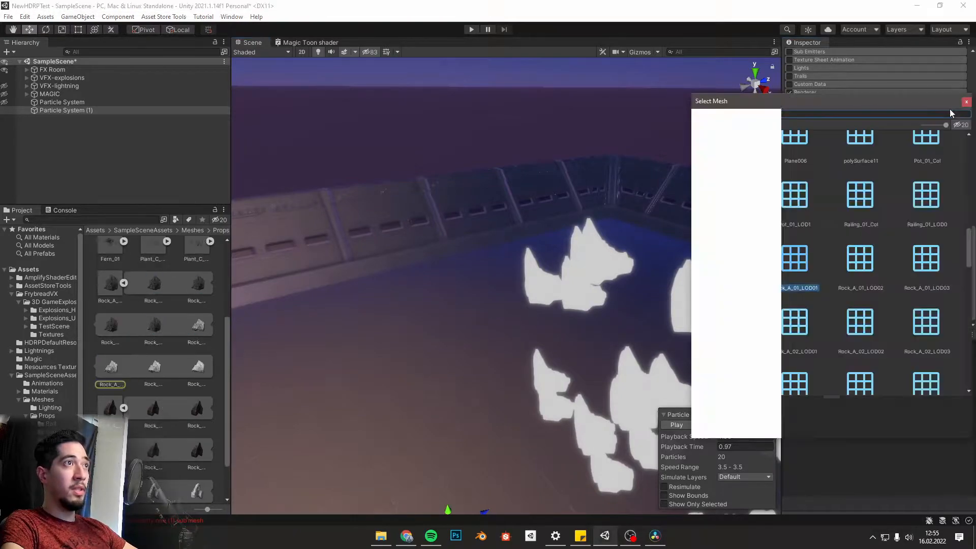
{"action": "left_click", "coordinate": [687, 4]}
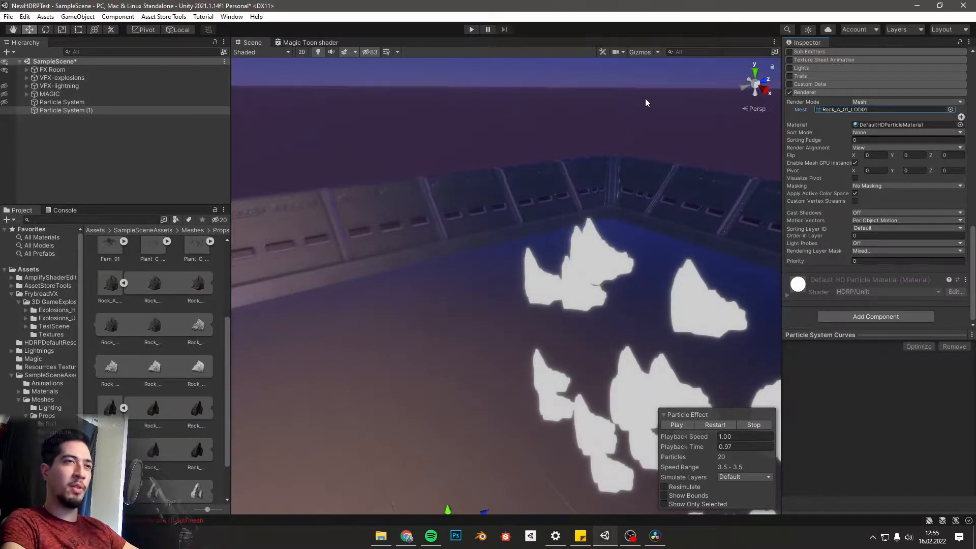
{"action": "key", "text": "s"}
{"action": "right_click_drag", "start_coordinate": [615, 317], "coordinate": [598, 329]}
{"action": "key", "text": "d"}
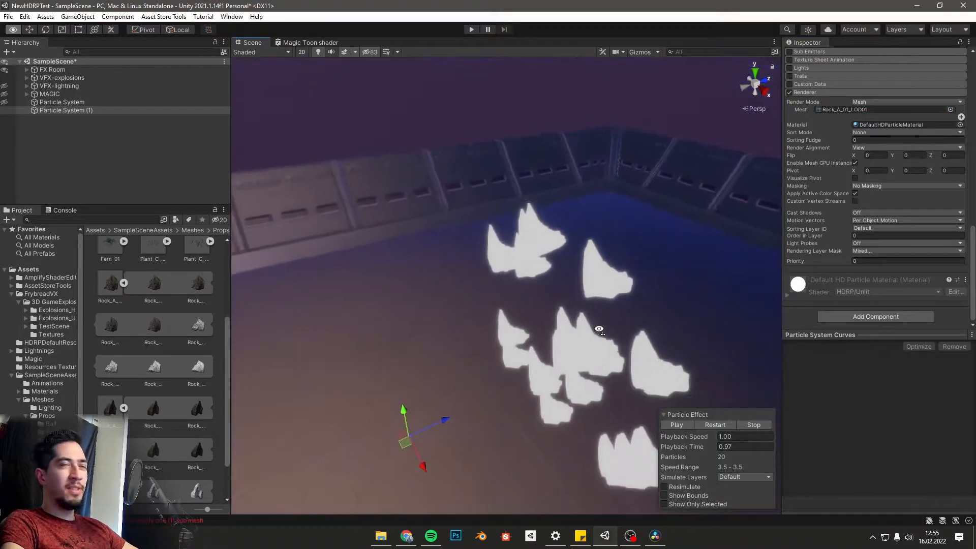
{"action": "left_click", "coordinate": [705, 428]}
{"action": "left_click", "coordinate": [682, 427]}
{"action": "right_click_drag", "start_coordinate": [501, 407], "coordinate": [529, 414]}
{"action": "key", "text": "w"}
{"action": "key", "text": "d"}
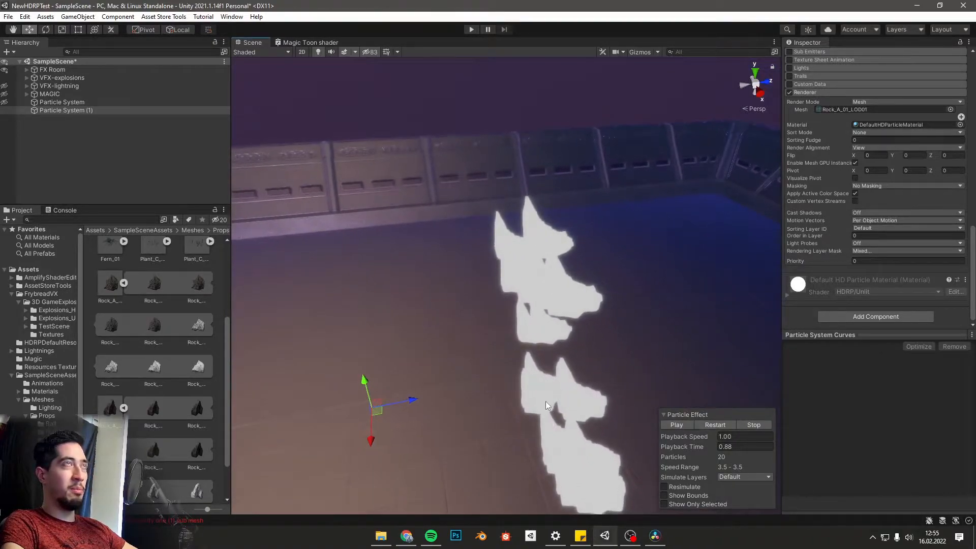
{"action": "right_click_drag", "start_coordinate": [581, 388], "coordinate": [612, 416]}
- Switch the Renderer's Render Mode from Mesh to Billboard and view the particles from another angle
{"action": "left_click", "coordinate": [882, 103]}
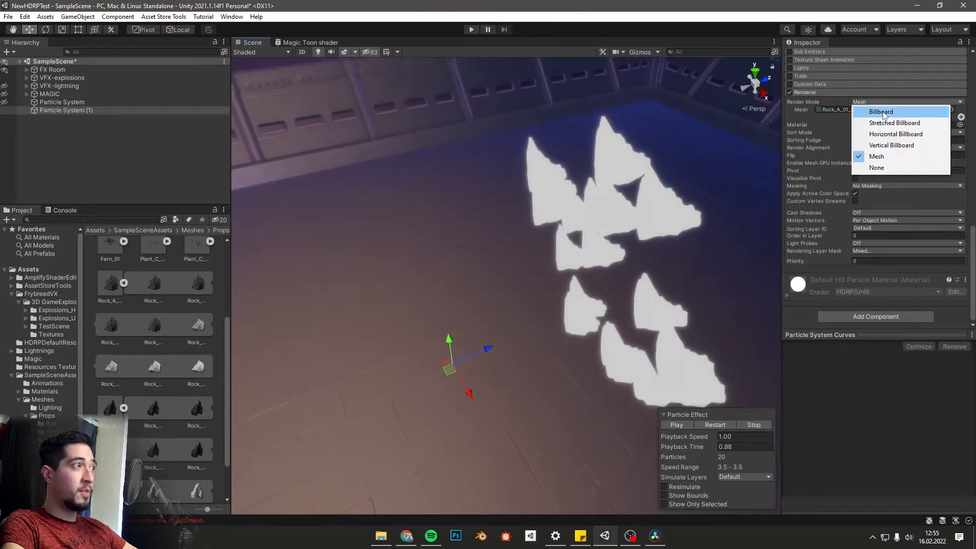
{"action": "left_click", "coordinate": [882, 112]}
{"action": "right_click_drag", "start_coordinate": [661, 284], "coordinate": [743, 300]}
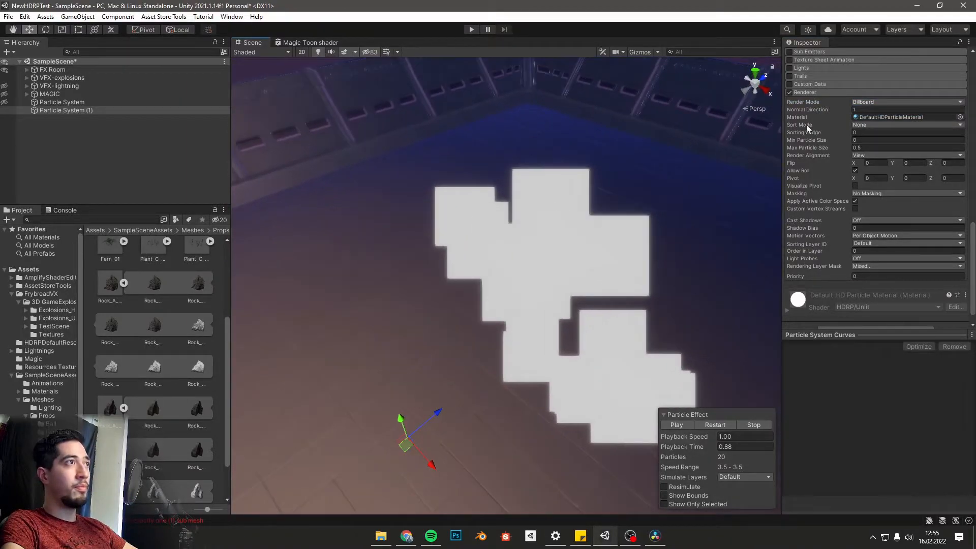
- Enable the Trails module on Particle System (1), then replay and pause the preview to show the trails
{"action": "left_click", "coordinate": [789, 76]}
{"action": "left_click", "coordinate": [819, 75]}
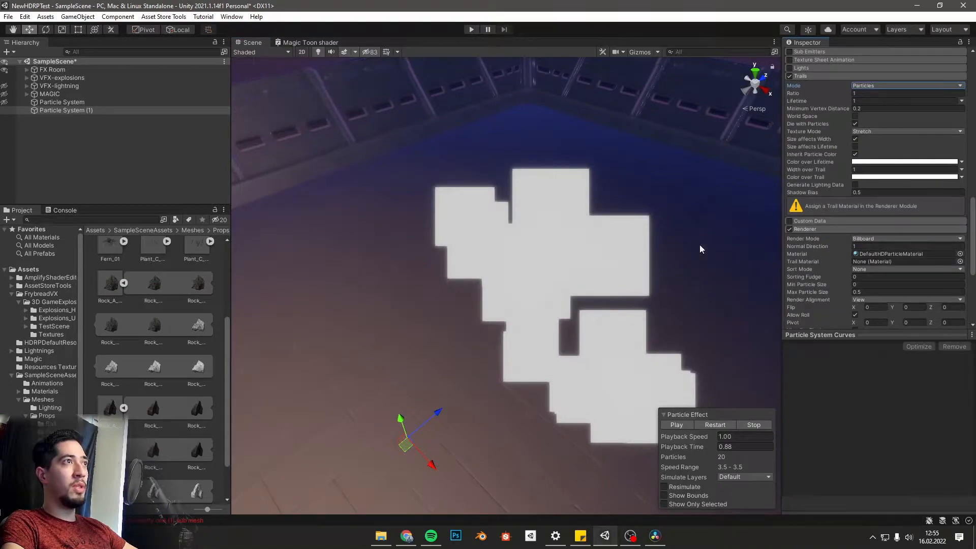
{"action": "left_click", "coordinate": [712, 425]}
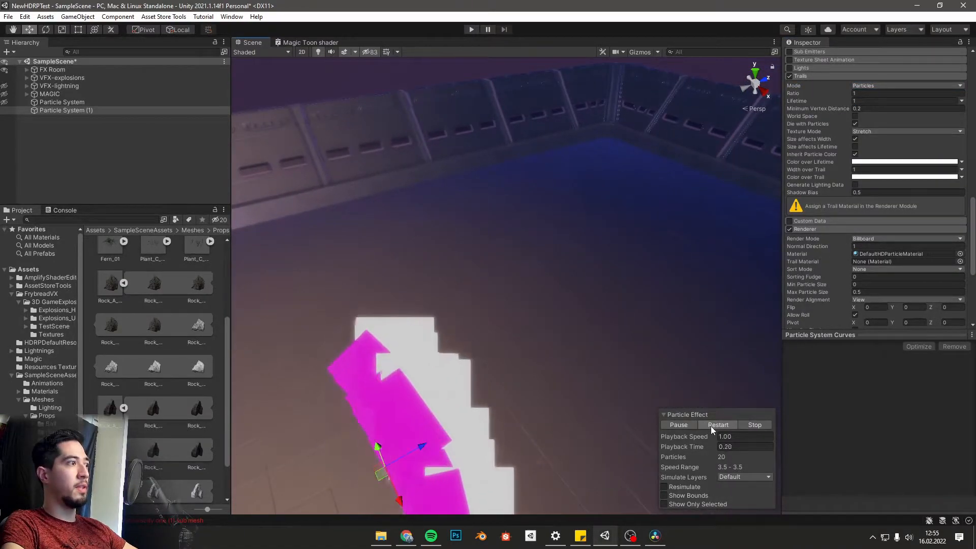
{"action": "left_click", "coordinate": [679, 425]}
- Set the Start Size to 0.2, then replay and pause the preview to inspect the thinner trails
{"action": "scroll", "coordinate": [908, 240], "scroll_direction": "up", "scroll_amount": 15}
{"action": "left_click", "coordinate": [872, 222]}
{"action": "type", "text": "0,2"}
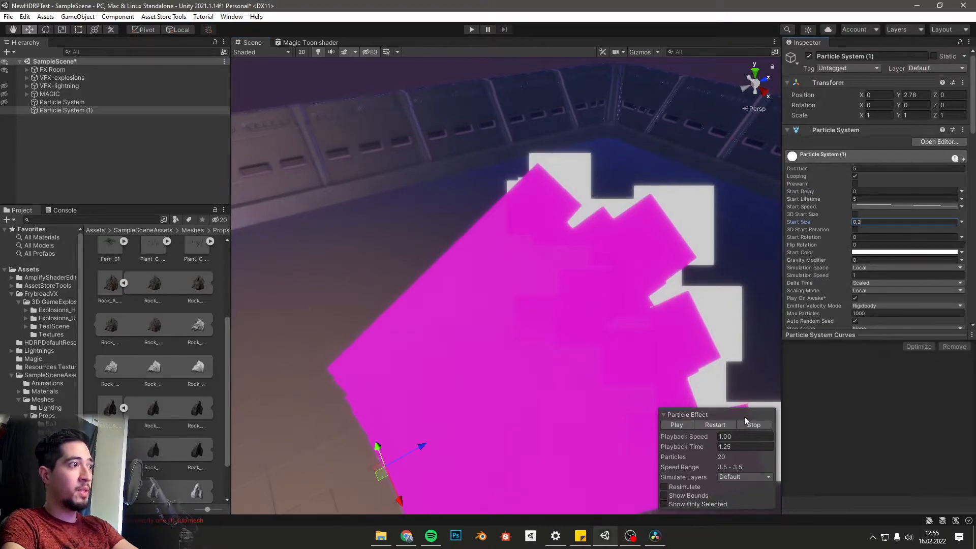
{"action": "left_click", "coordinate": [706, 427]}
{"action": "left_click", "coordinate": [687, 425]}
{"action": "right_click_drag", "start_coordinate": [577, 386], "coordinate": [531, 395]}
- Set the Render Mode to None and replay the particle effect with only its trails rendered
{"action": "scroll", "coordinate": [924, 275], "scroll_direction": "down", "scroll_amount": 18}
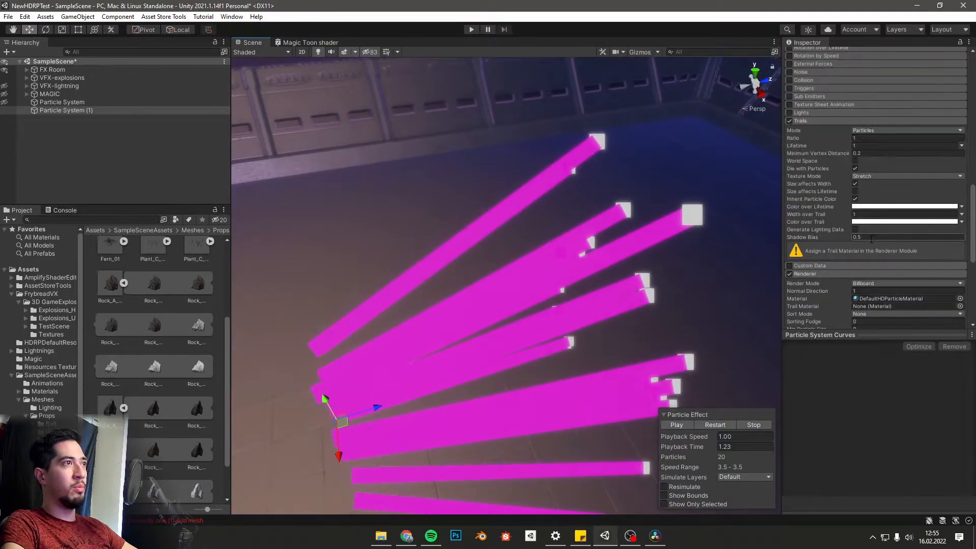
{"action": "left_click", "coordinate": [870, 191]}
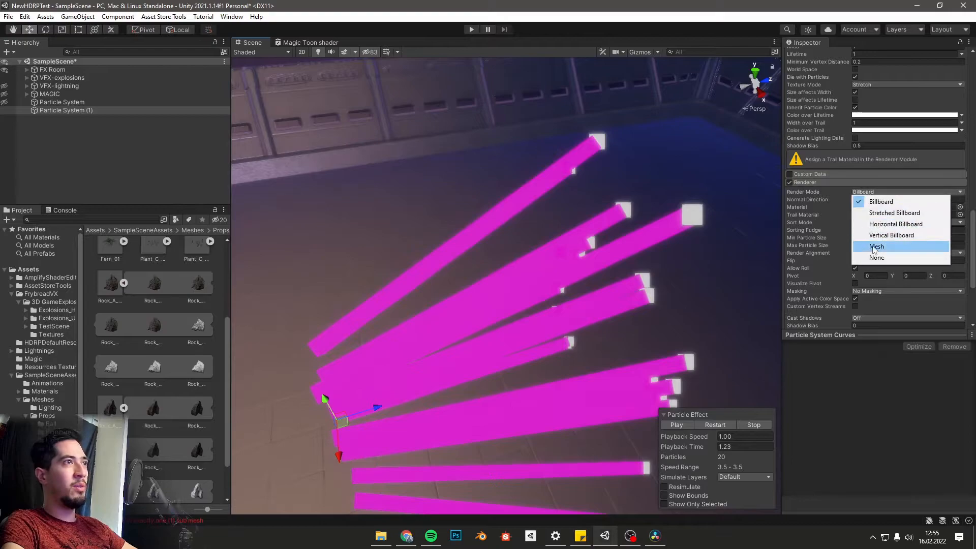
{"action": "left_click", "coordinate": [868, 264]}
{"action": "left_click", "coordinate": [721, 426]}
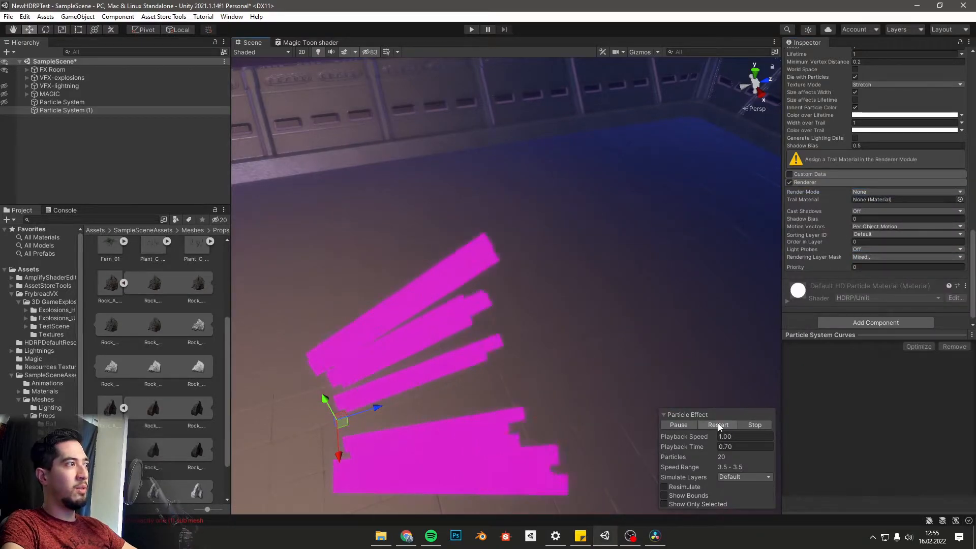
- Replay and pause the preview to examine the trails without particles from several viewpoints
{"action": "right_click_drag", "start_coordinate": [535, 389], "coordinate": [523, 351]}
{"action": "key", "text": "s"}
{"action": "left_click", "coordinate": [705, 425]}
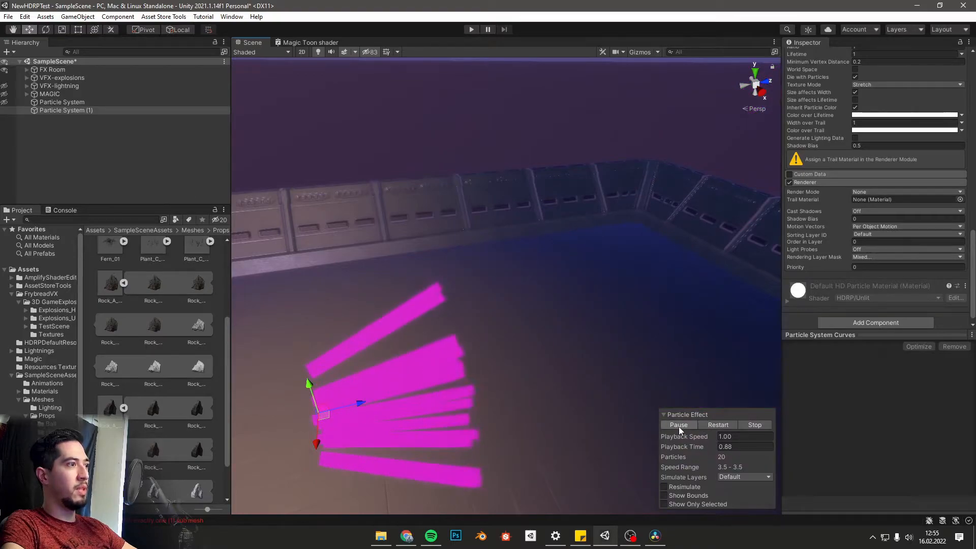
{"action": "left_click", "coordinate": [679, 425]}
{"action": "right_click_drag", "start_coordinate": [617, 374], "coordinate": [613, 396]}
{"action": "key", "text": "w"}
{"action": "right_click_drag", "start_coordinate": [647, 347], "coordinate": [673, 334]}
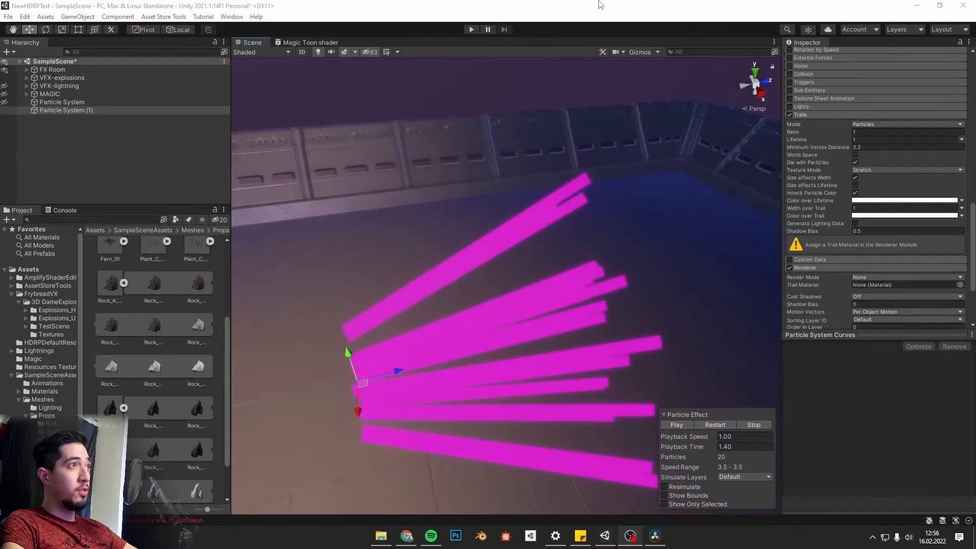
- Set the Render Mode in the Renderer module back to Billboard
{"action": "left_click", "coordinate": [600, 4]}
{"action": "scroll", "coordinate": [888, 252], "scroll_direction": "down", "scroll_amount": 3}
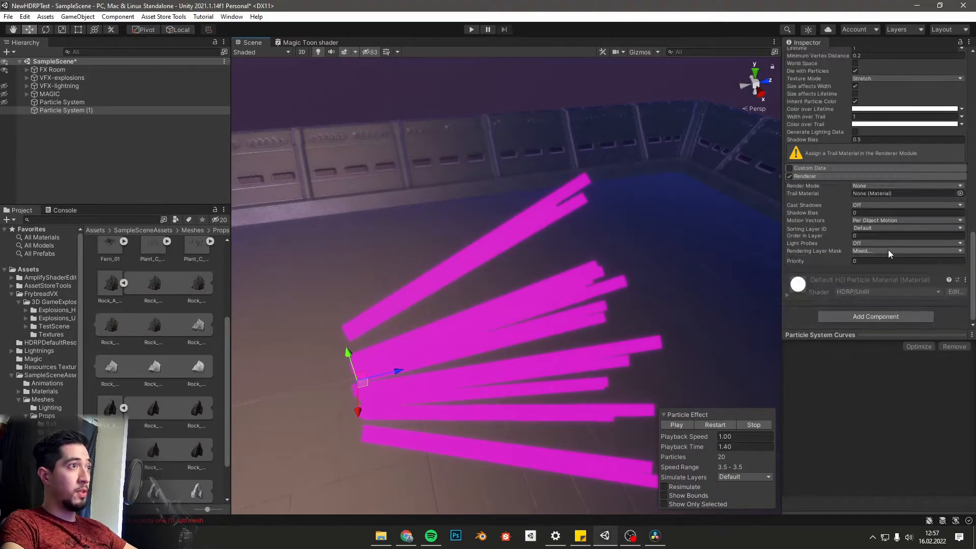
{"action": "left_click", "coordinate": [870, 186]}
{"action": "left_click", "coordinate": [872, 195]}
{"action": "scroll", "coordinate": [814, 138], "scroll_direction": "up", "scroll_amount": 3}
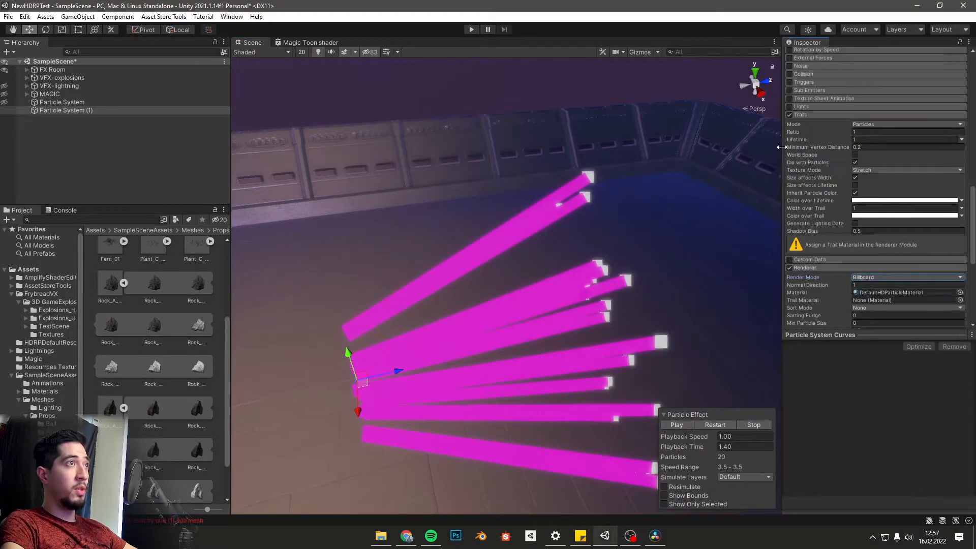
- Turn off the Trails module and set the particles' Start Size to 0.5
{"action": "left_click", "coordinate": [789, 115]}
{"action": "left_click", "coordinate": [800, 117]}
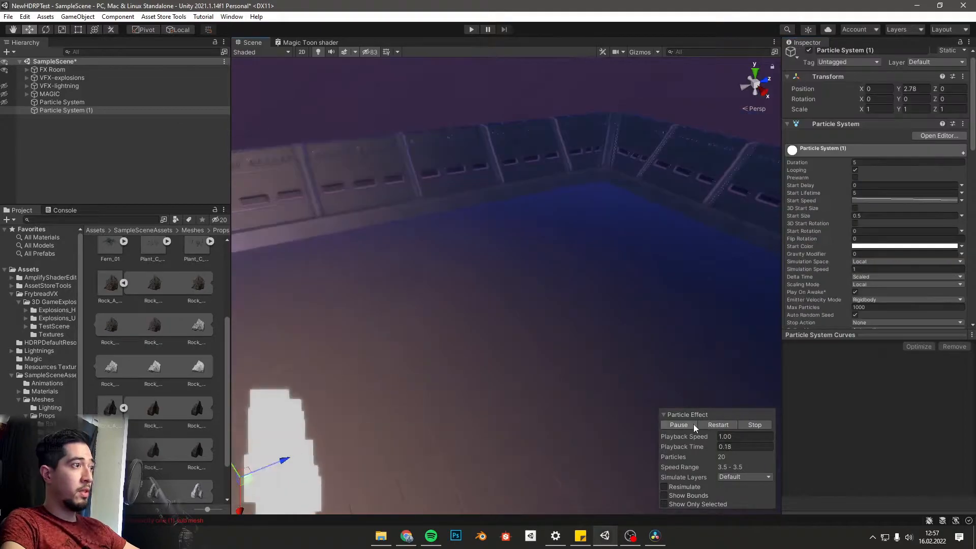
- Replay and pause the particle effect and orbit around it to check how the billboards face the camera
{"action": "left_click", "coordinate": [690, 425]}
{"action": "right_click_drag", "start_coordinate": [514, 396], "coordinate": [680, 333]}
{"action": "left_click", "coordinate": [719, 428]}
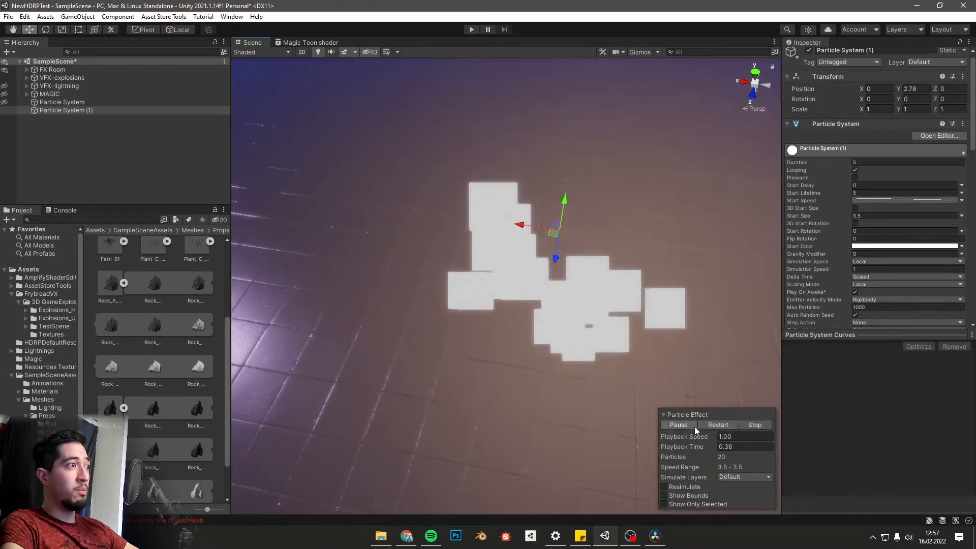
{"action": "left_click", "coordinate": [678, 426]}
{"action": "left_click_drag", "start_coordinate": [422, 407], "coordinate": [705, 405], "text": "alt"}
{"action": "left_click_drag", "start_coordinate": [531, 391], "coordinate": [645, 419], "text": "alt"}
{"action": "left_click_drag", "start_coordinate": [557, 315], "coordinate": [648, 347], "text": "alt"}
- Review the particle system's modules and Renderer settings alongside the paused billboards
{"action": "scroll", "coordinate": [593, 373], "scroll_direction": "down", "scroll_amount": 5}
{"action": "scroll", "coordinate": [647, 348], "scroll_direction": "down", "scroll_amount": 4}
{"action": "scroll", "coordinate": [896, 254], "scroll_direction": "down", "scroll_amount": 10}
{"action": "scroll", "coordinate": [896, 254], "scroll_direction": "down", "scroll_amount": 3}
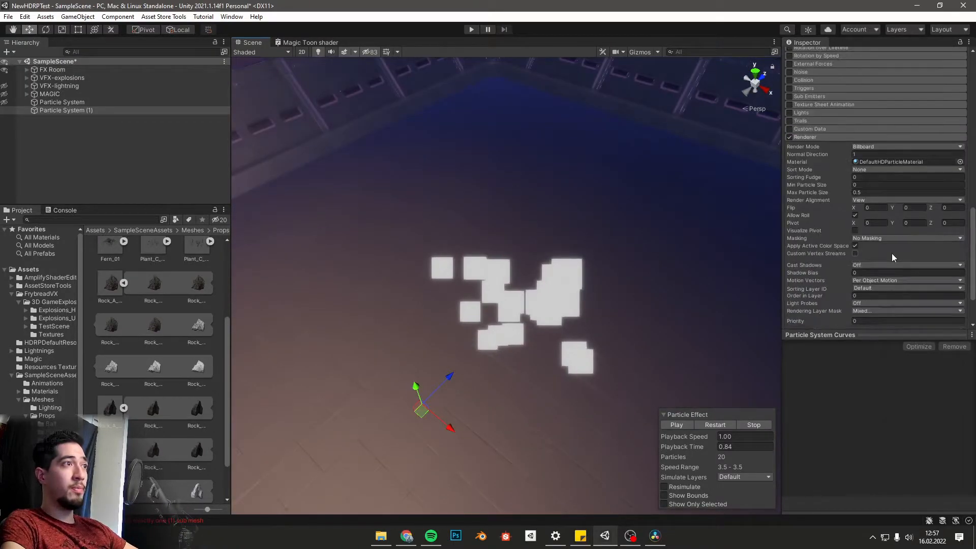
{"action": "left_click_drag", "start_coordinate": [539, 375], "coordinate": [610, 368], "text": "alt"}
{"action": "scroll", "coordinate": [610, 368], "scroll_direction": "up", "scroll_amount": 8}
{"action": "scroll", "coordinate": [611, 369], "scroll_direction": "down", "scroll_amount": 4}
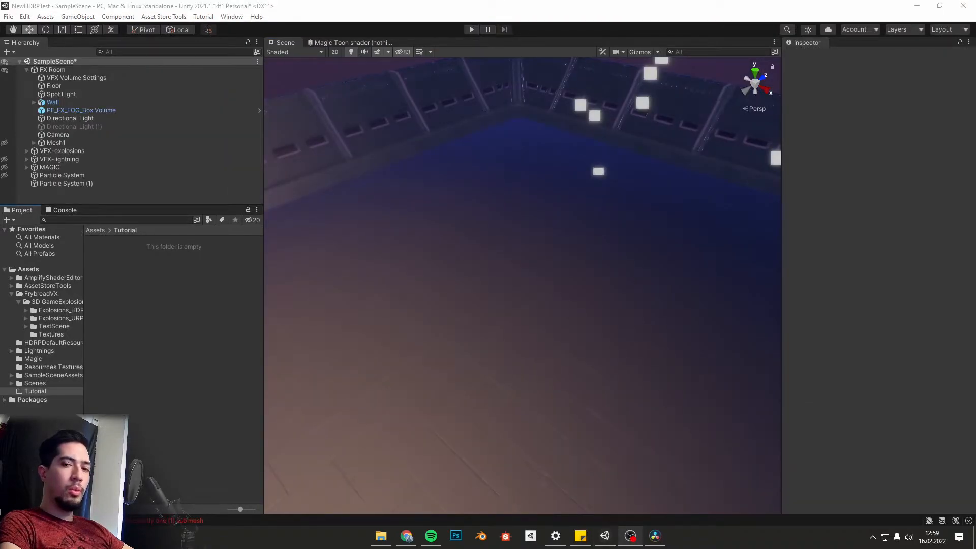
- Create a new material named Tutorial in the Tutorial assets folder
{"action": "left_click", "coordinate": [538, 4]}
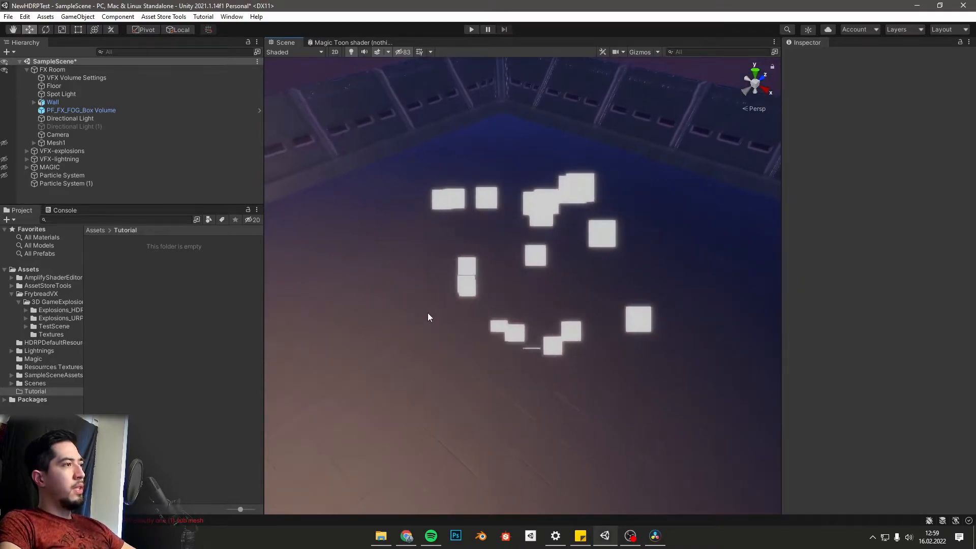
{"action": "right_click", "coordinate": [199, 335]}
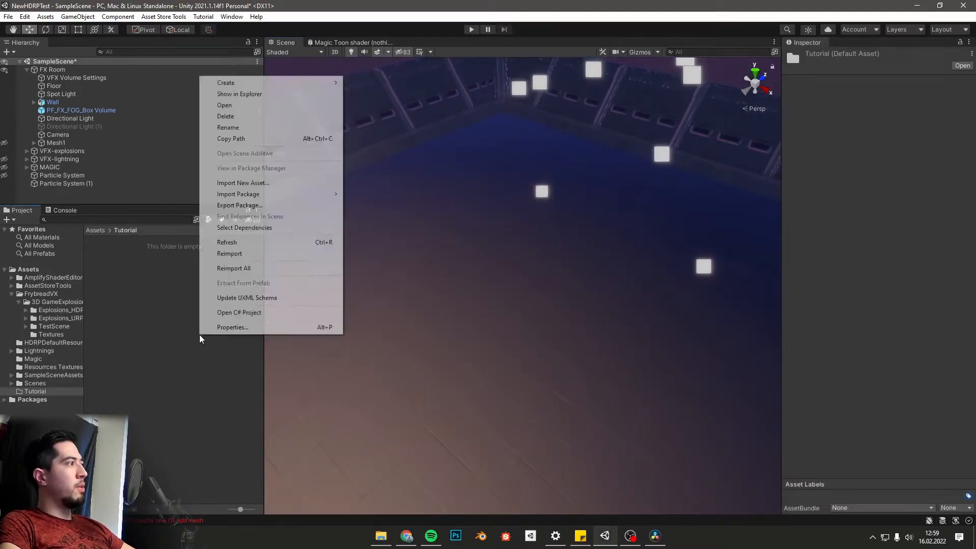
{"action": "mouse_move", "coordinate": [254, 83]}
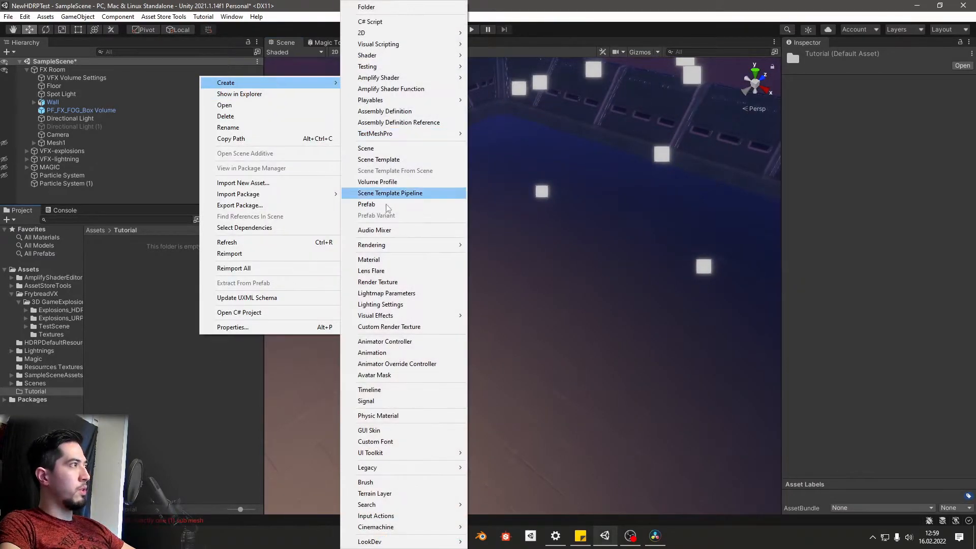
{"action": "left_click", "coordinate": [371, 260]}
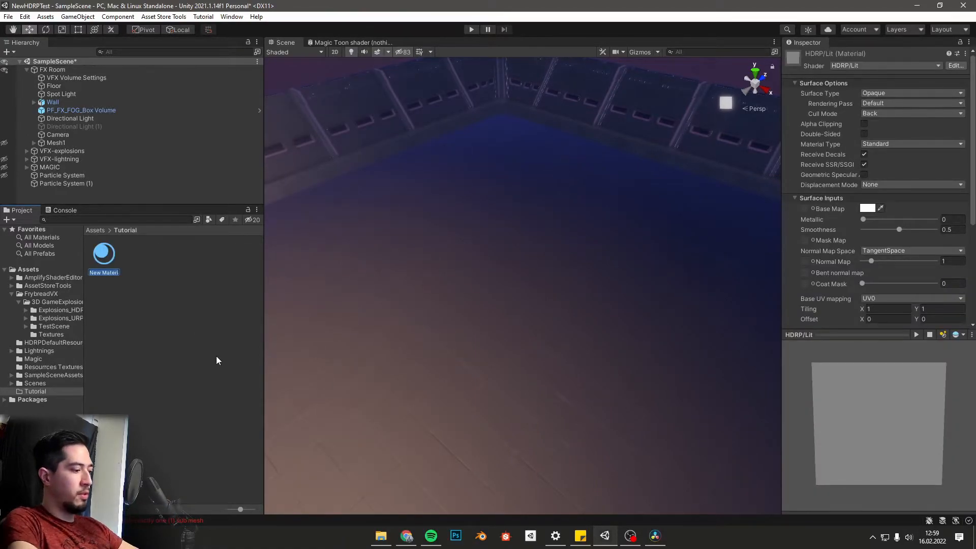
{"action": "type", "text": "Tutorial"}
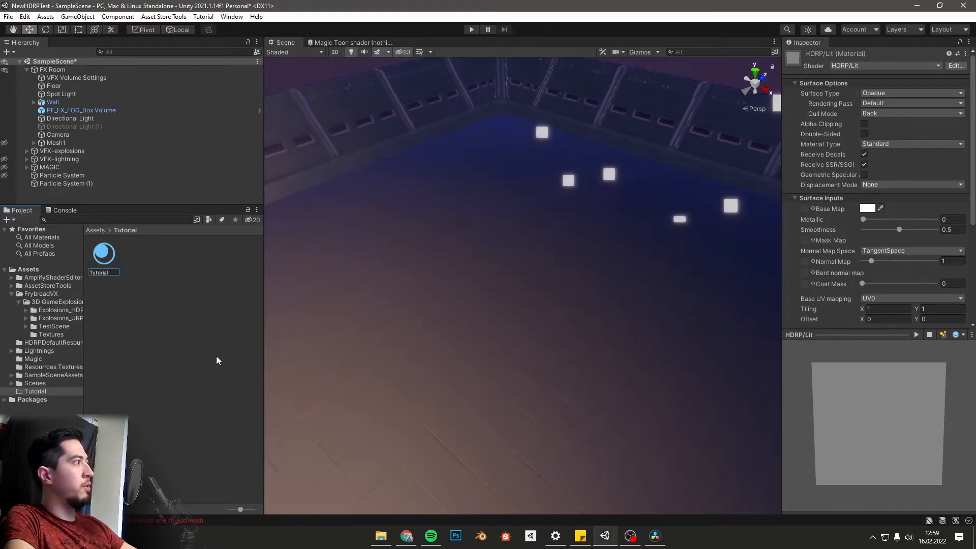
{"action": "key", "text": "Return"}
- Create an HDRP Unlit Shader Graph named Shader_Basic_particle in the Tutorial assets folder
{"action": "right_click", "coordinate": [212, 356]}
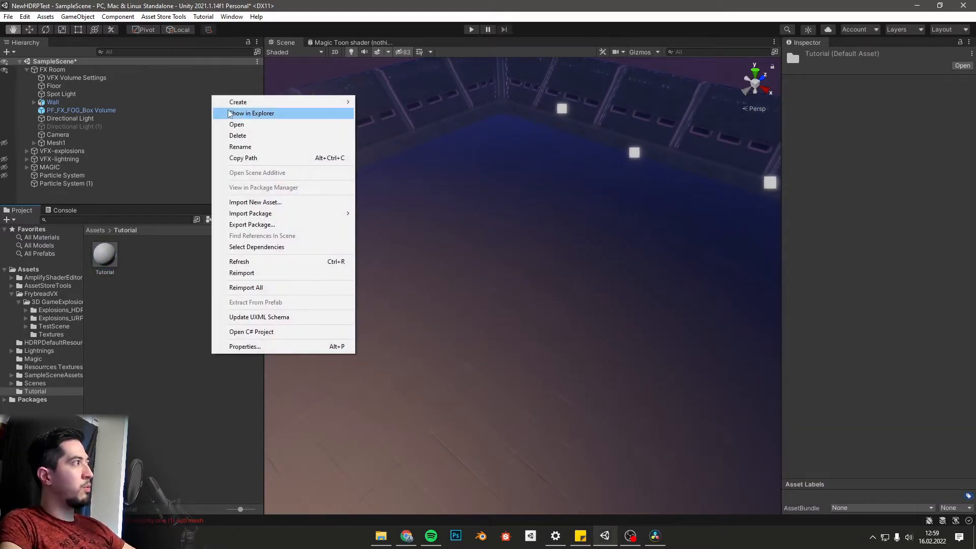
{"action": "mouse_move", "coordinate": [317, 102]}
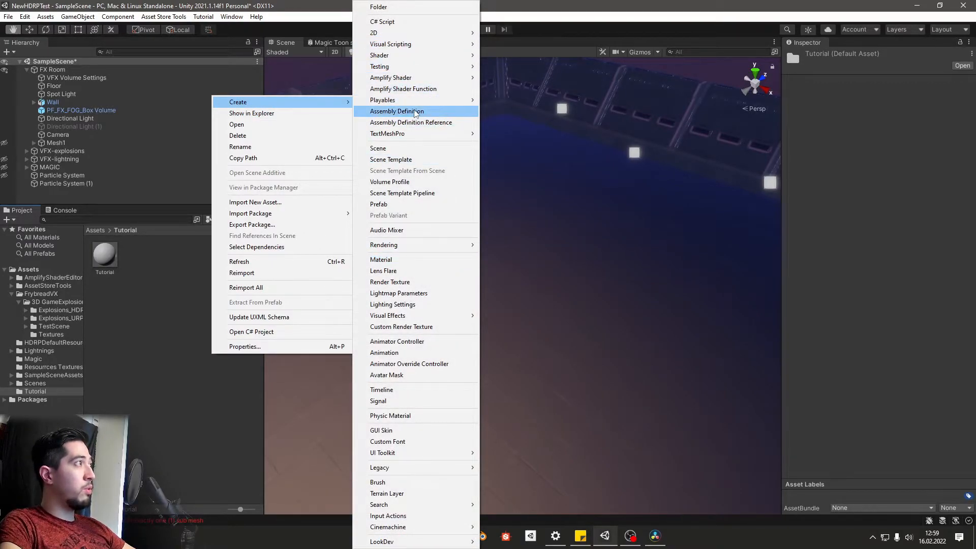
{"action": "mouse_move", "coordinate": [412, 62]}
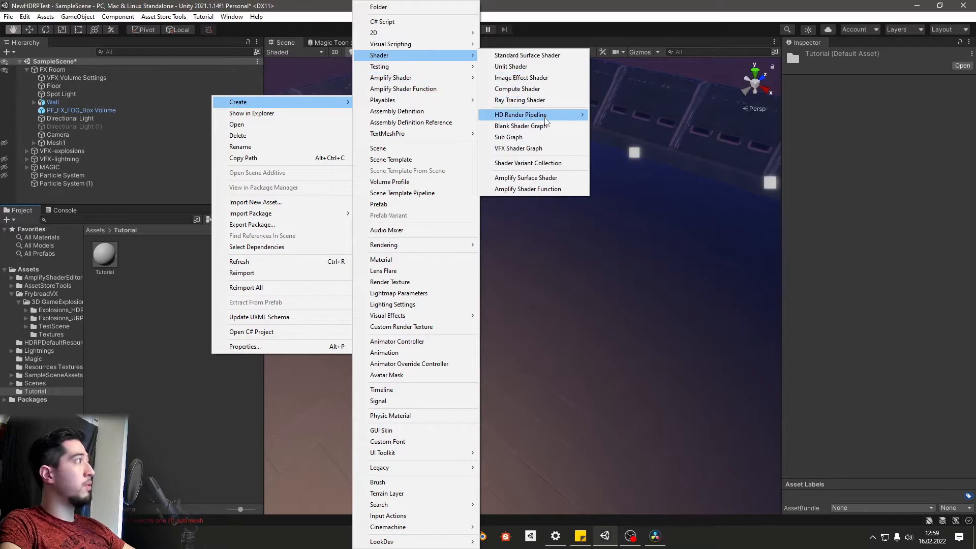
{"action": "mouse_move", "coordinate": [531, 116]}
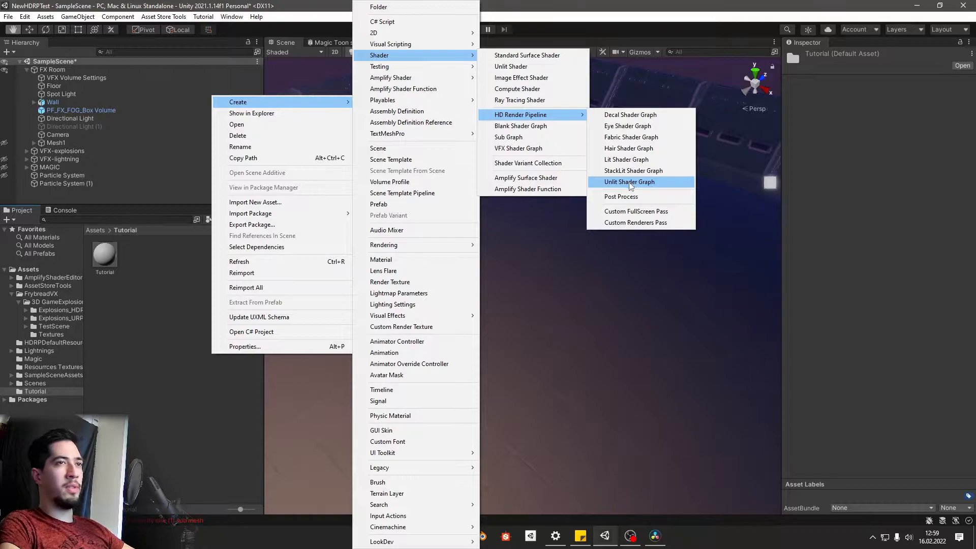
{"action": "left_click", "coordinate": [629, 183]}
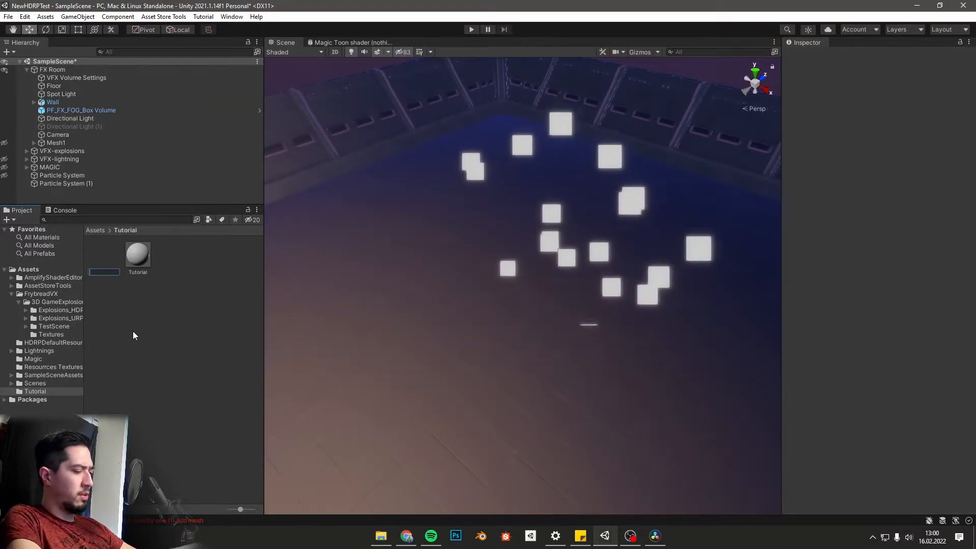
{"action": "type", "text": "Shader_Basic"}
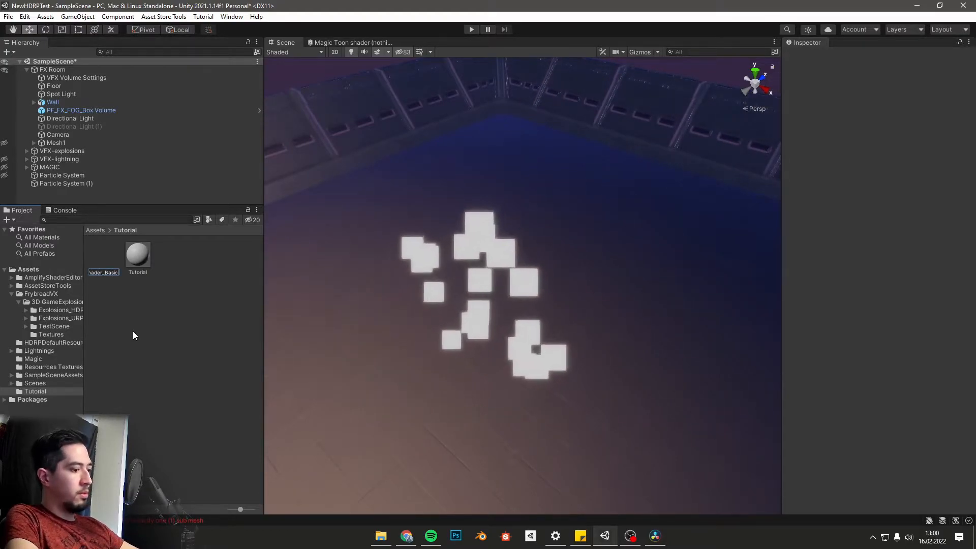
{"action": "type", "text": "_particl"}
{"action": "type", "text": "e"}
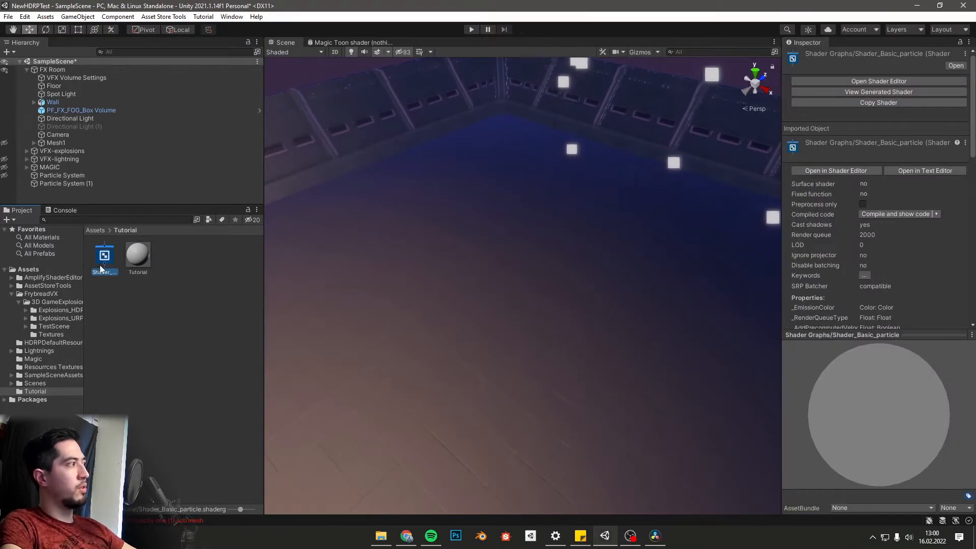
- Assign the Shader_Basic_particle shader to the Tutorial material
{"action": "left_click_drag", "start_coordinate": [101, 264], "coordinate": [137, 267]}
{"action": "right_click_drag", "start_coordinate": [498, 340], "coordinate": [475, 311]}
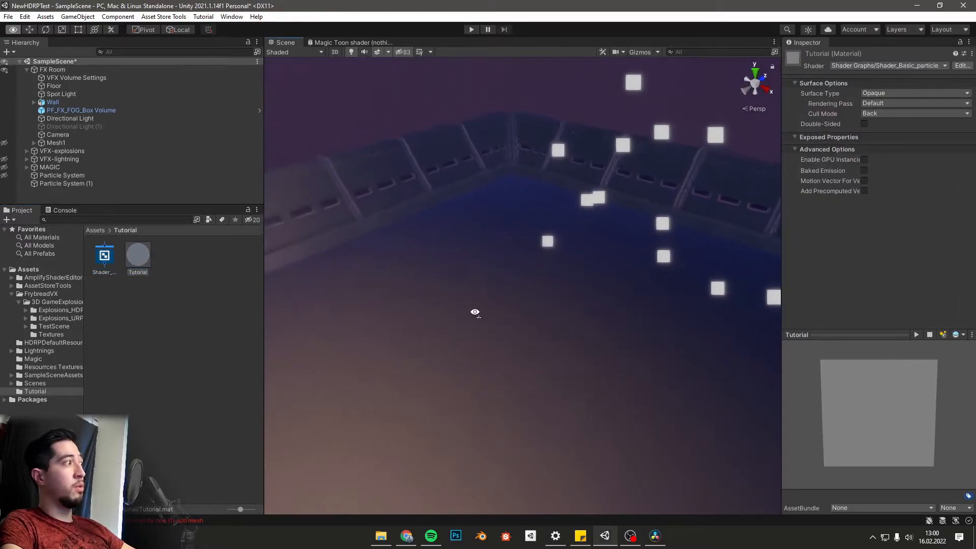
{"action": "left_click", "coordinate": [133, 258]}
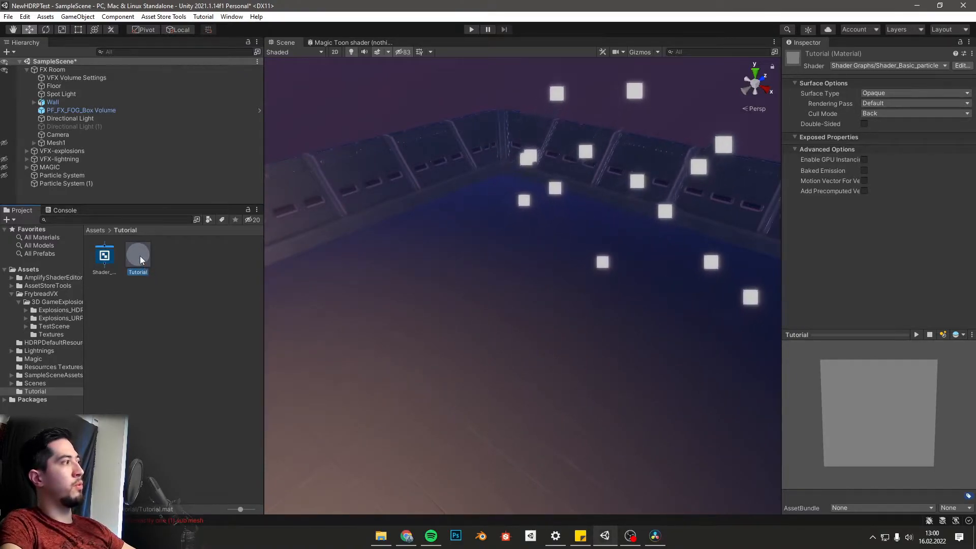
- Apply the Tutorial material to Particle System (1) and check the particles from different angles in the scene
{"action": "left_click_drag", "start_coordinate": [139, 255], "coordinate": [72, 185]}
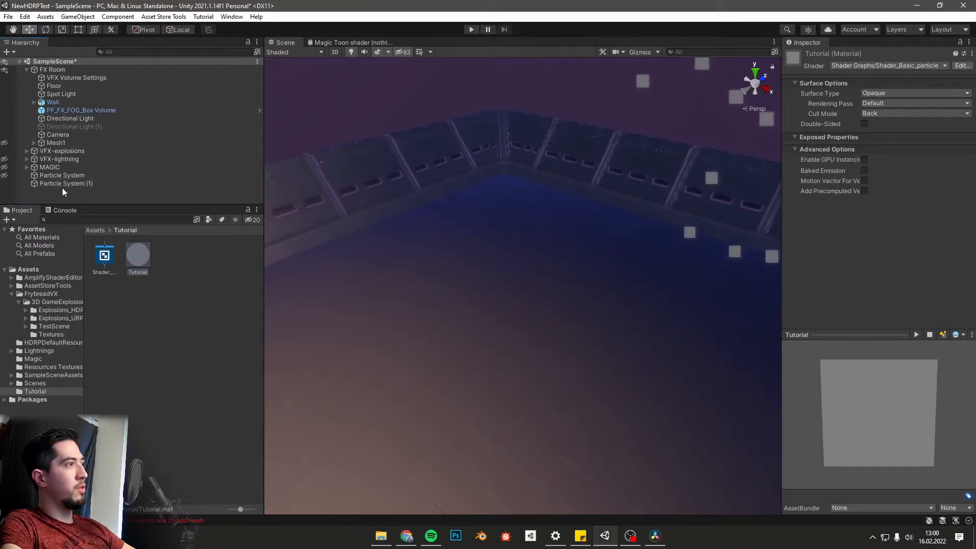
{"action": "left_click", "coordinate": [129, 192]}
{"action": "right_click_drag", "start_coordinate": [487, 271], "coordinate": [467, 247]}
{"action": "left_click", "coordinate": [467, 248]}
{"action": "right_click_drag", "start_coordinate": [540, 342], "coordinate": [588, 347]}
{"action": "left_click", "coordinate": [690, 425]}
{"action": "right_click_drag", "start_coordinate": [684, 356], "coordinate": [511, 354]}
- Close the Magic Toon shader graph and open the Shader_Basic_particle graph for editing
{"action": "left_click", "coordinate": [145, 259]}
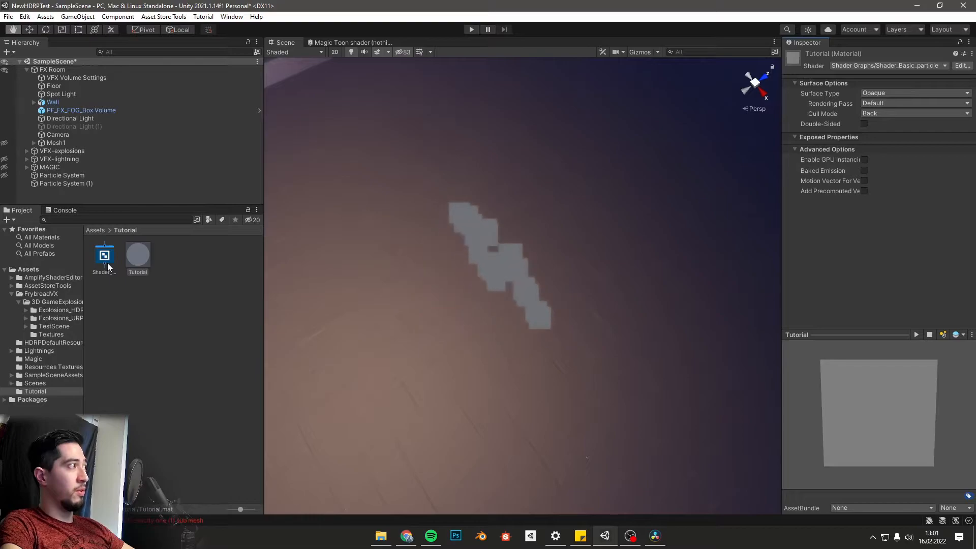
{"action": "right_click", "coordinate": [361, 43]}
{"action": "left_click", "coordinate": [392, 62]}
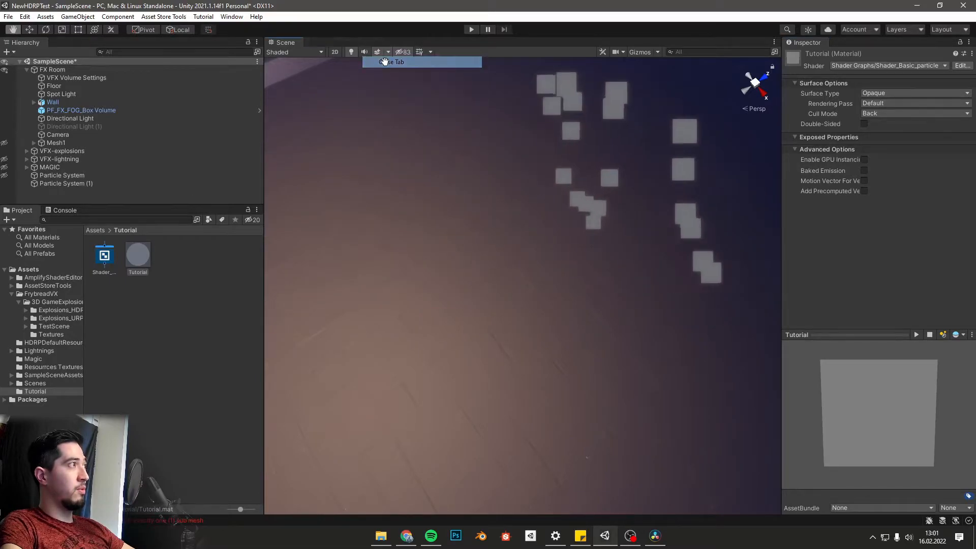
{"action": "left_click", "coordinate": [105, 259]}
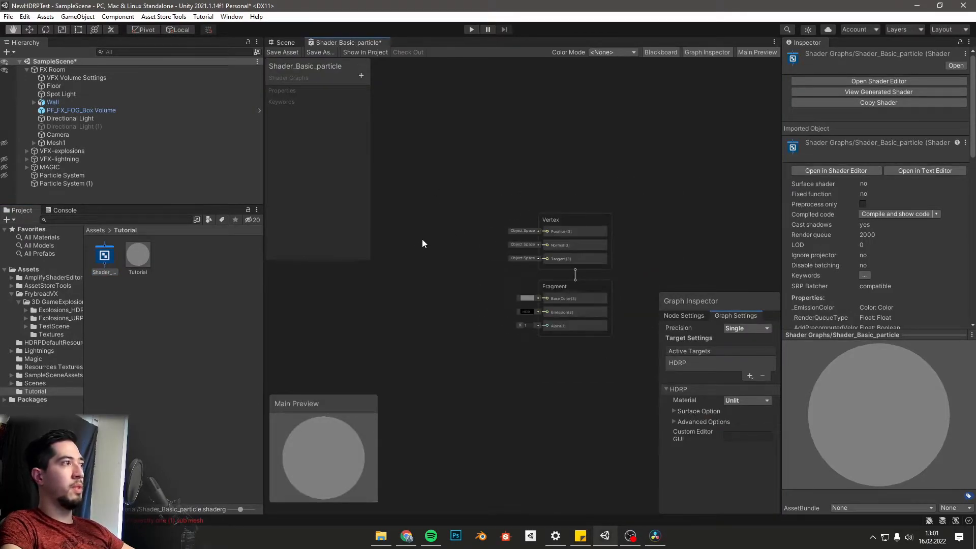
- Examine the Vertex and Fragment blocks and their inputs in the Shader_Basic_particle graph
{"action": "scroll", "coordinate": [486, 294], "scroll_direction": "up", "scroll_amount": 5}
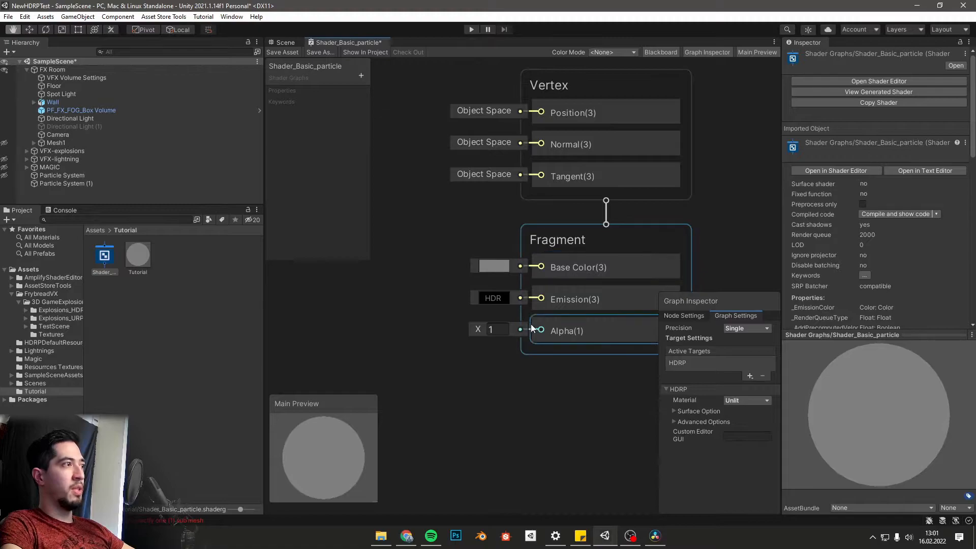
{"action": "scroll", "coordinate": [409, 272], "scroll_direction": "down", "scroll_amount": 5}
{"action": "scroll", "coordinate": [516, 329], "scroll_direction": "up", "scroll_amount": 3}
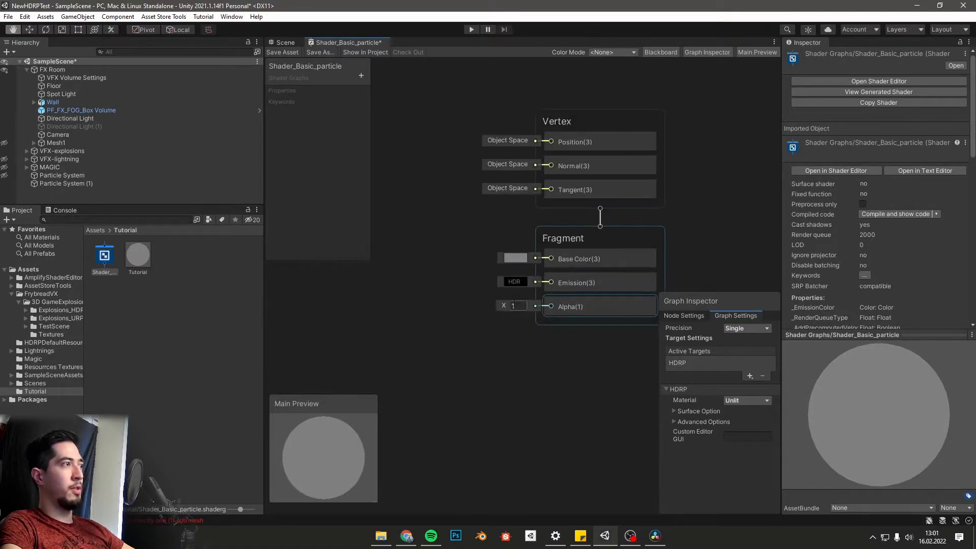
{"action": "scroll", "coordinate": [504, 304], "scroll_direction": "down", "scroll_amount": 4}
{"action": "scroll", "coordinate": [484, 306], "scroll_direction": "up", "scroll_amount": 2}
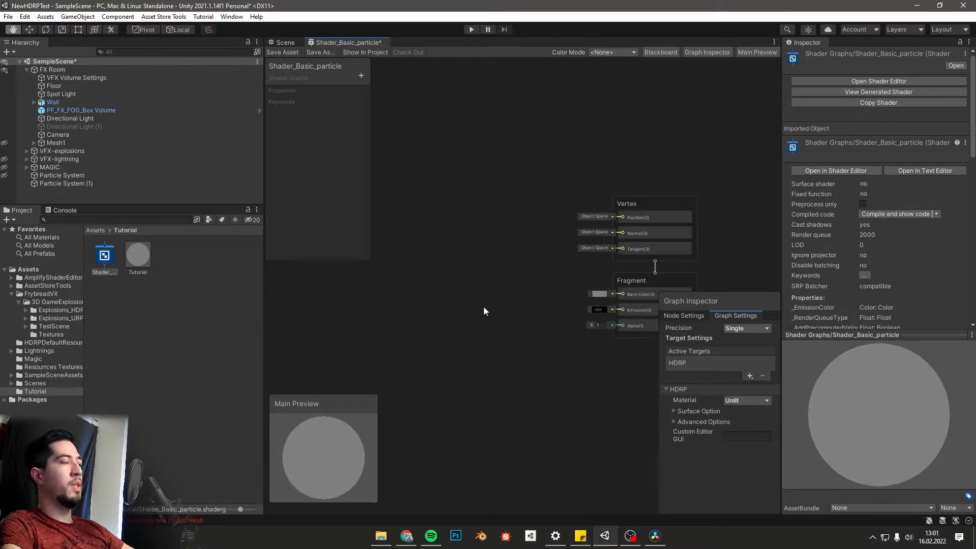
{"action": "scroll", "coordinate": [503, 290], "scroll_direction": "down", "scroll_amount": 2}
{"action": "scroll", "coordinate": [417, 294], "scroll_direction": "up", "scroll_amount": 4}
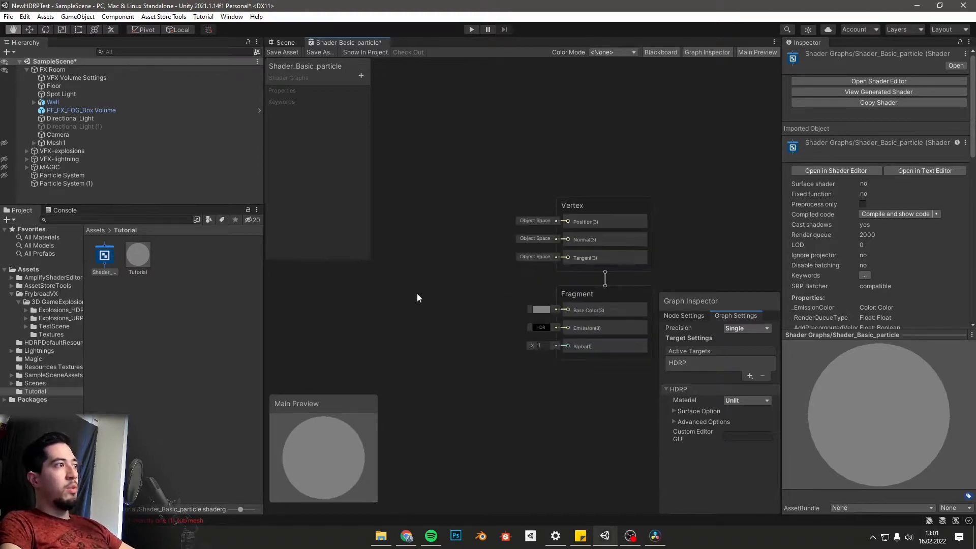
{"action": "scroll", "coordinate": [379, 294], "scroll_direction": "up", "scroll_amount": 3}
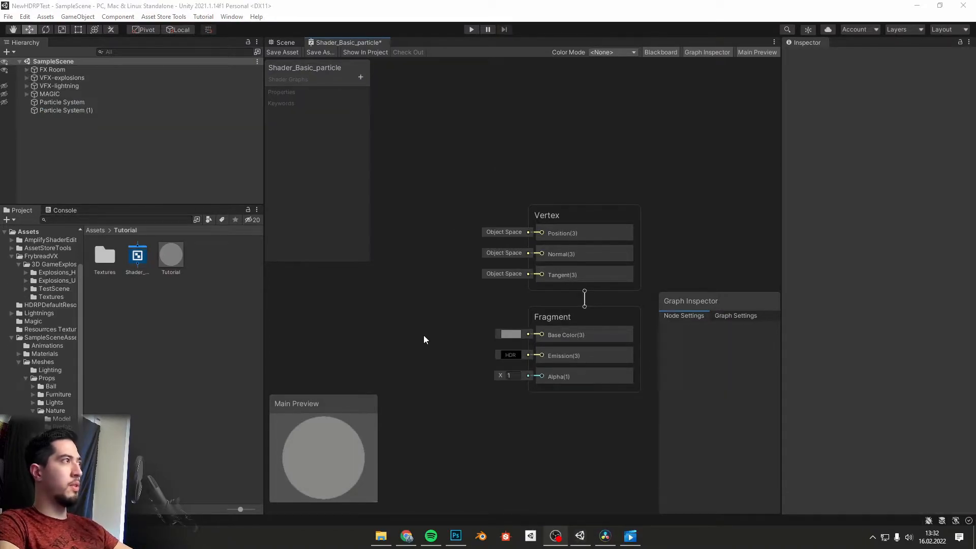
{"action": "middle_click_drag", "start_coordinate": [432, 332], "coordinate": [456, 331]}
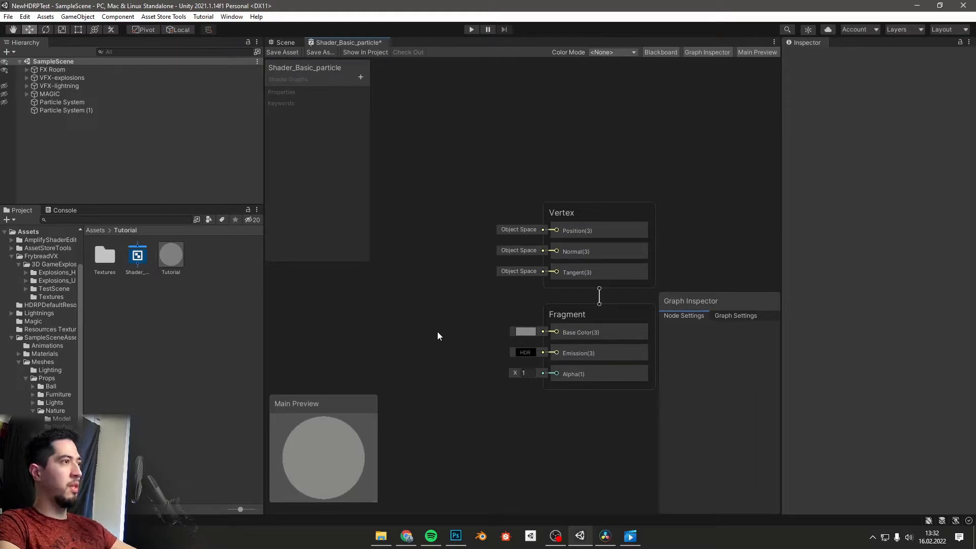
{"action": "scroll", "coordinate": [417, 326], "scroll_direction": "down", "scroll_amount": 1}
{"action": "middle_click_drag", "start_coordinate": [417, 327], "coordinate": [489, 339]}
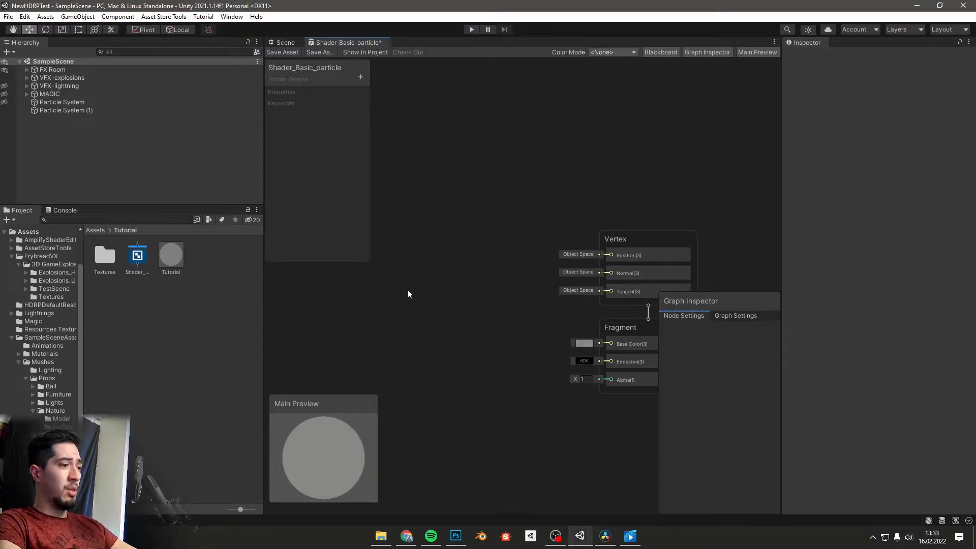
- Browse the available shader node categories, including Artistic, Channel, Input and Math, without adding a node
{"action": "key", "text": "space"}
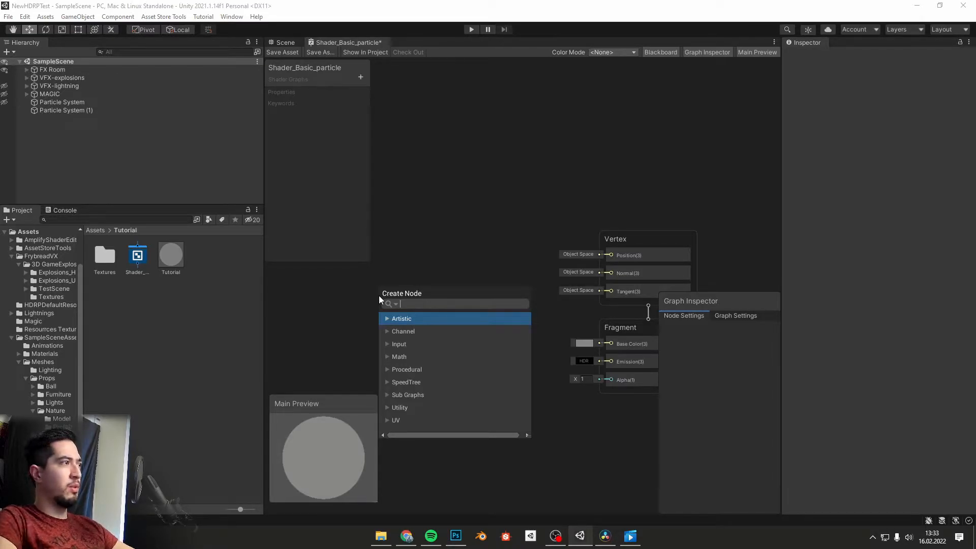
{"action": "left_click", "coordinate": [386, 319]}
{"action": "scroll", "coordinate": [410, 349], "scroll_direction": "down", "scroll_amount": 2}
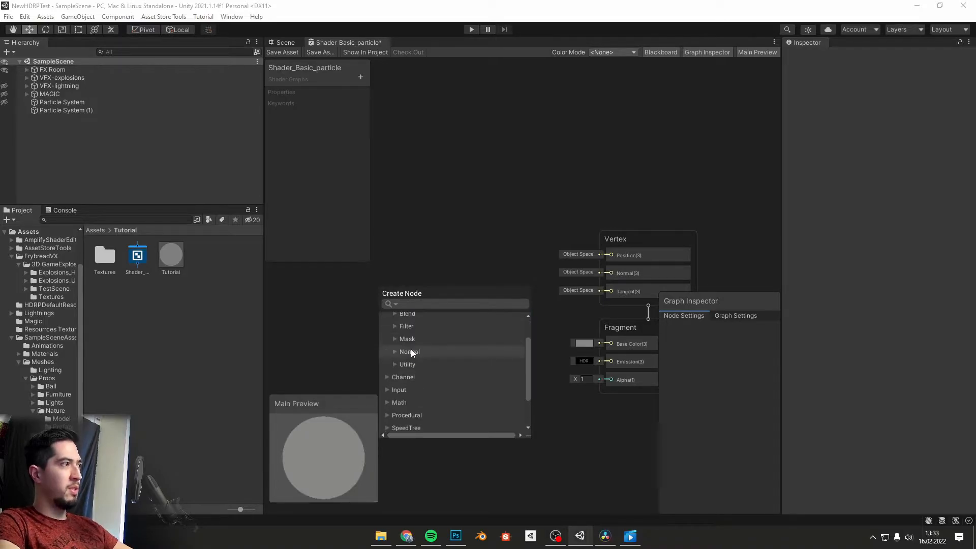
{"action": "left_click", "coordinate": [386, 345]}
{"action": "scroll", "coordinate": [430, 363], "scroll_direction": "down", "scroll_amount": 2}
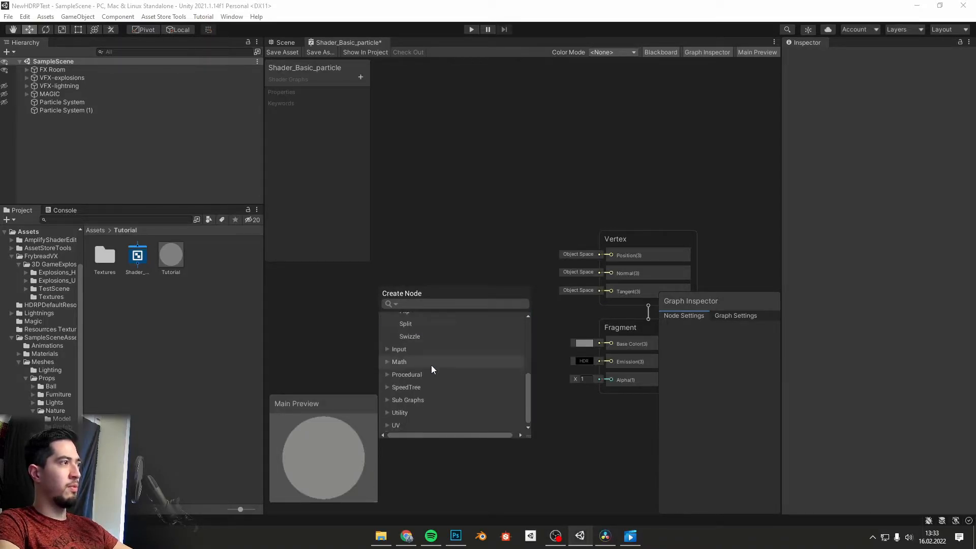
{"action": "left_click", "coordinate": [389, 352]}
{"action": "left_click", "coordinate": [388, 350]}
{"action": "scroll", "coordinate": [429, 350], "scroll_direction": "down", "scroll_amount": 3}
{"action": "scroll", "coordinate": [435, 370], "scroll_direction": "up", "scroll_amount": 3}
{"action": "scroll", "coordinate": [435, 370], "scroll_direction": "down", "scroll_amount": 4}
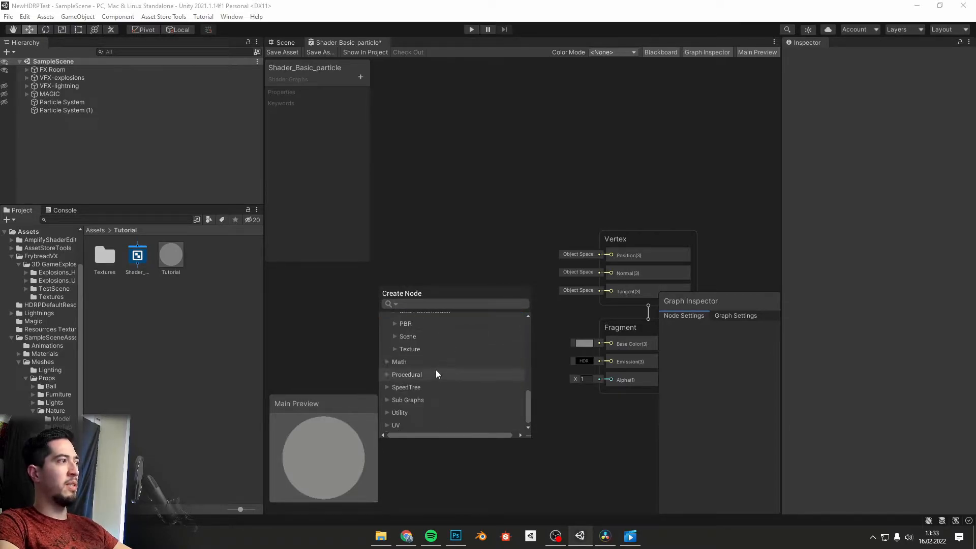
{"action": "left_click", "coordinate": [390, 364]}
{"action": "left_click", "coordinate": [386, 362]}
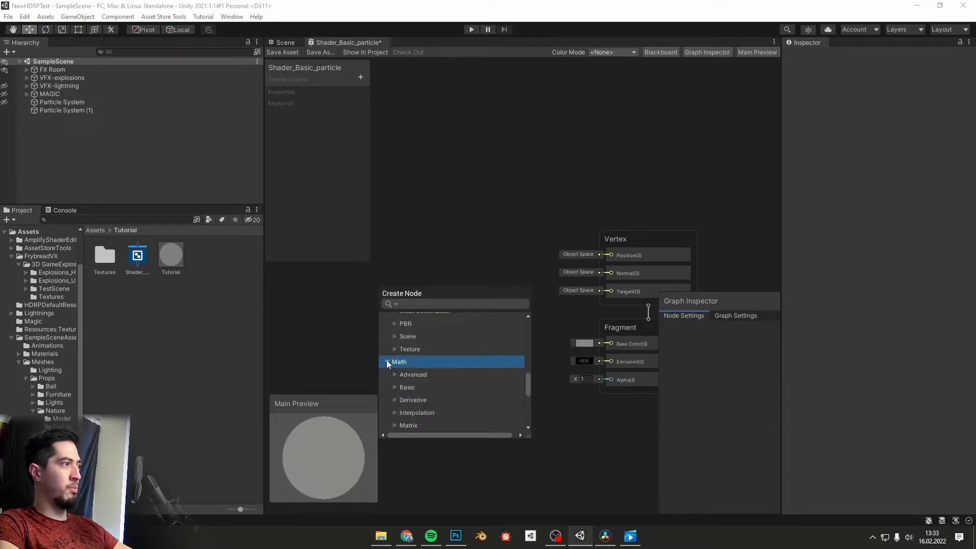
{"action": "scroll", "coordinate": [435, 370], "scroll_direction": "down", "scroll_amount": 4}
{"action": "scroll", "coordinate": [434, 365], "scroll_direction": "up", "scroll_amount": 2}
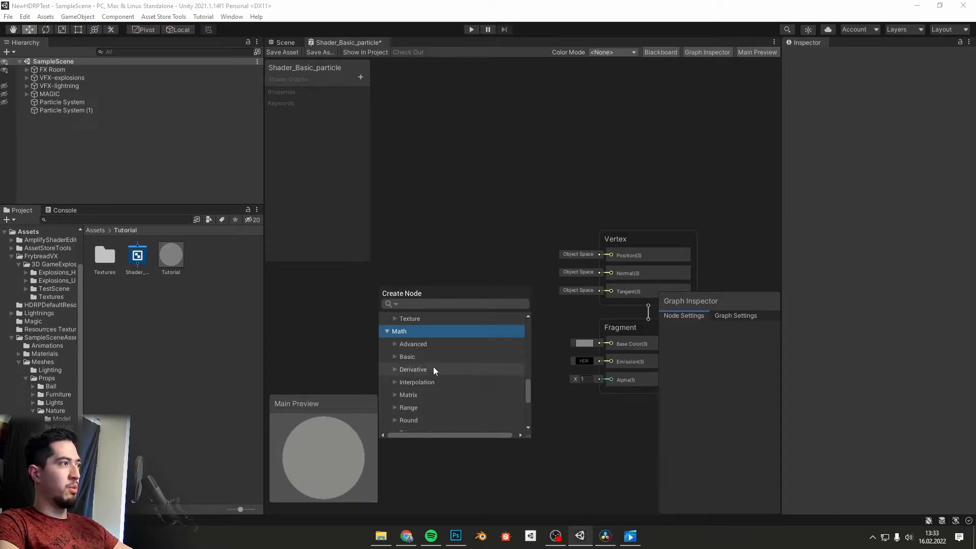
{"action": "scroll", "coordinate": [435, 371], "scroll_direction": "down", "scroll_amount": 3}
{"action": "scroll", "coordinate": [456, 401], "scroll_direction": "up", "scroll_amount": 4}
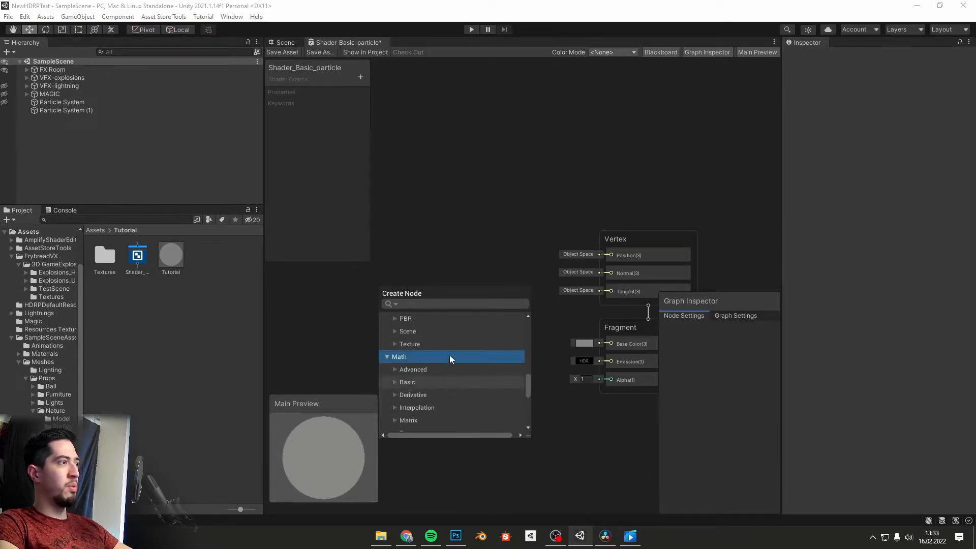
{"action": "left_click", "coordinate": [476, 230]}
- Add a Sample Texture 2D node to the shader graph
{"action": "middle_click_drag", "start_coordinate": [391, 303], "coordinate": [431, 305]}
{"action": "scroll", "coordinate": [435, 314], "scroll_direction": "up", "scroll_amount": 2}
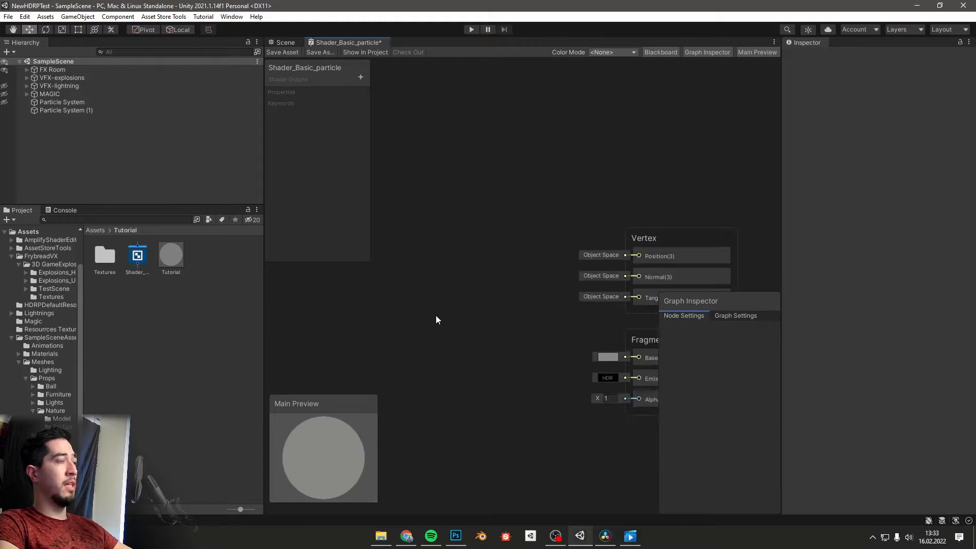
{"action": "key", "text": "space"}
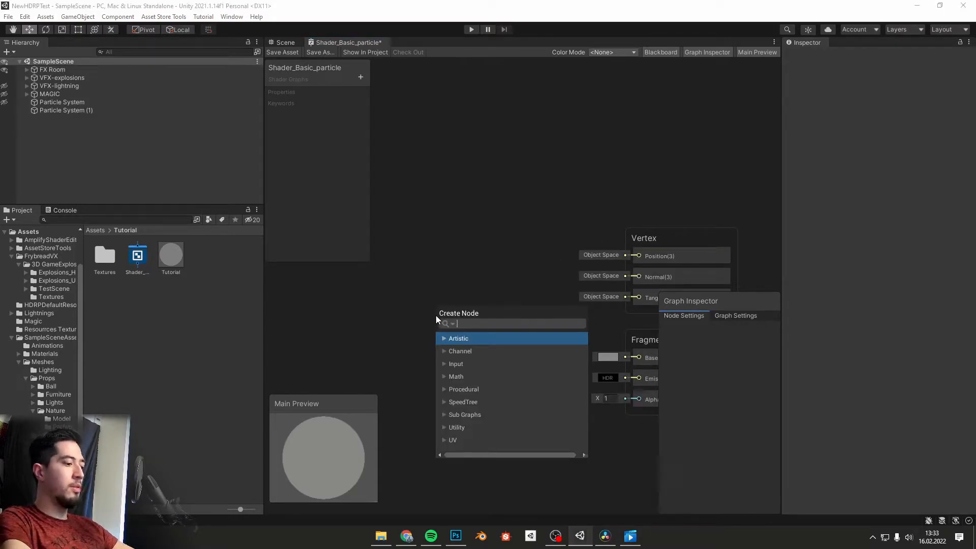
{"action": "type", "text": "samp"}
{"action": "key", "text": "Down"}
{"action": "key", "text": "Down"}
{"action": "key", "text": "Down"}
{"action": "key", "text": "Down"}
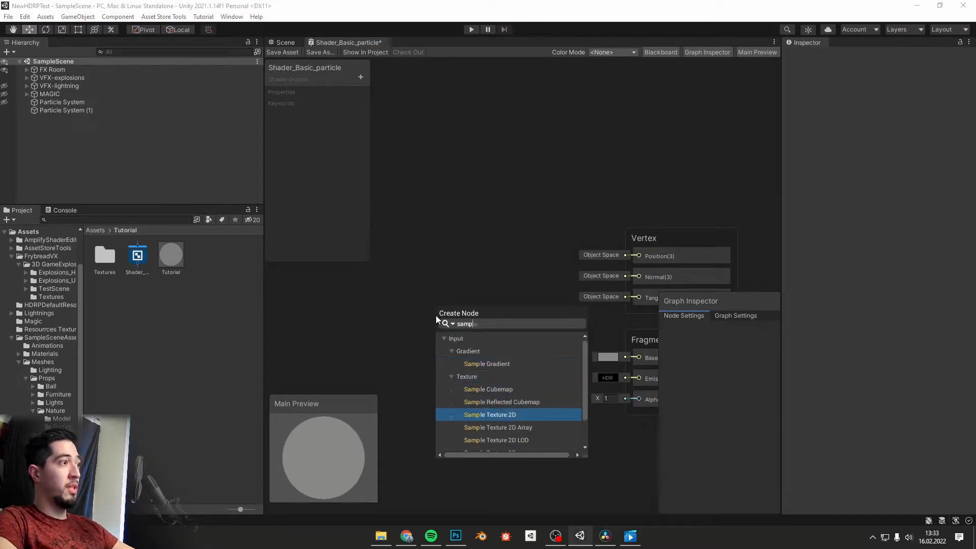
{"action": "key", "text": "Return"}
- Position the Sample Texture 2D node ahead of the Vertex and Fragment blocks, leaving free space around it
{"action": "left_click_drag", "start_coordinate": [461, 337], "coordinate": [398, 166]}
{"action": "scroll", "coordinate": [535, 196], "scroll_direction": "down", "scroll_amount": 2}
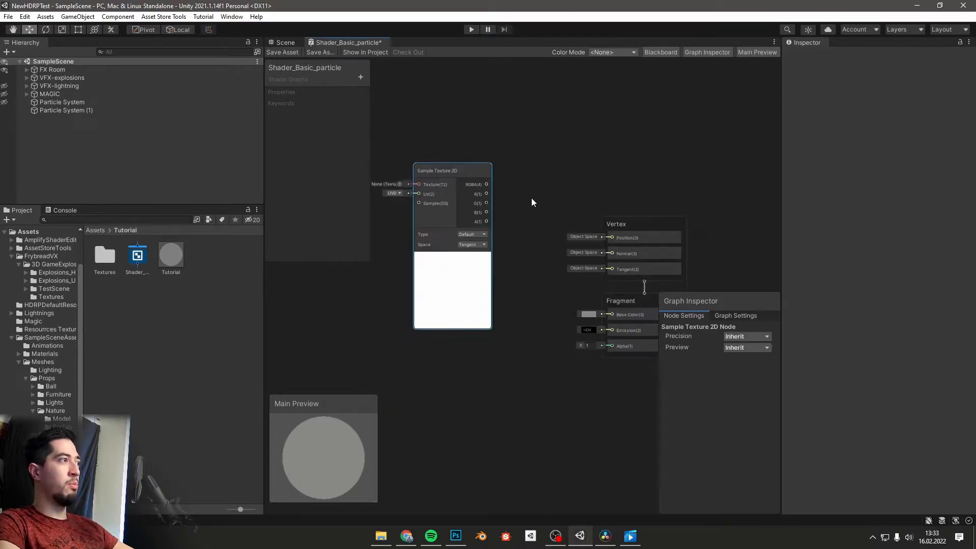
{"action": "scroll", "coordinate": [536, 197], "scroll_direction": "up", "scroll_amount": 1}
{"action": "middle_click_drag", "start_coordinate": [535, 196], "coordinate": [607, 219]}
{"action": "left_click_drag", "start_coordinate": [495, 193], "coordinate": [464, 176]}
{"action": "left_click", "coordinate": [581, 150]}
{"action": "scroll", "coordinate": [535, 182], "scroll_direction": "down", "scroll_amount": 1}
{"action": "middle_click_drag", "start_coordinate": [541, 152], "coordinate": [561, 184]}
{"action": "middle_click_drag", "start_coordinate": [433, 159], "coordinate": [519, 157]}
- Add a Texture 2D property named BaseColor to the shader graph and save the asset
{"action": "left_click", "coordinate": [361, 77]}
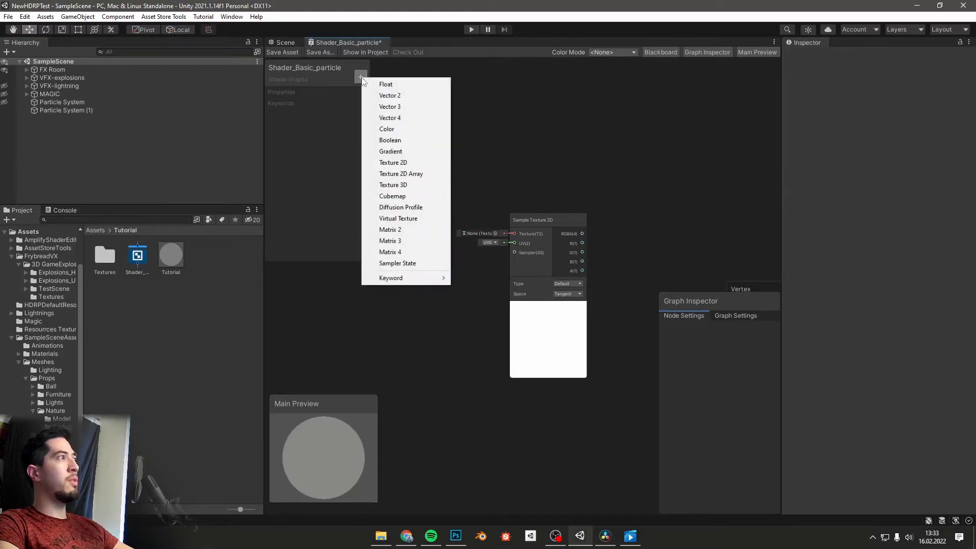
{"action": "left_click", "coordinate": [404, 163]}
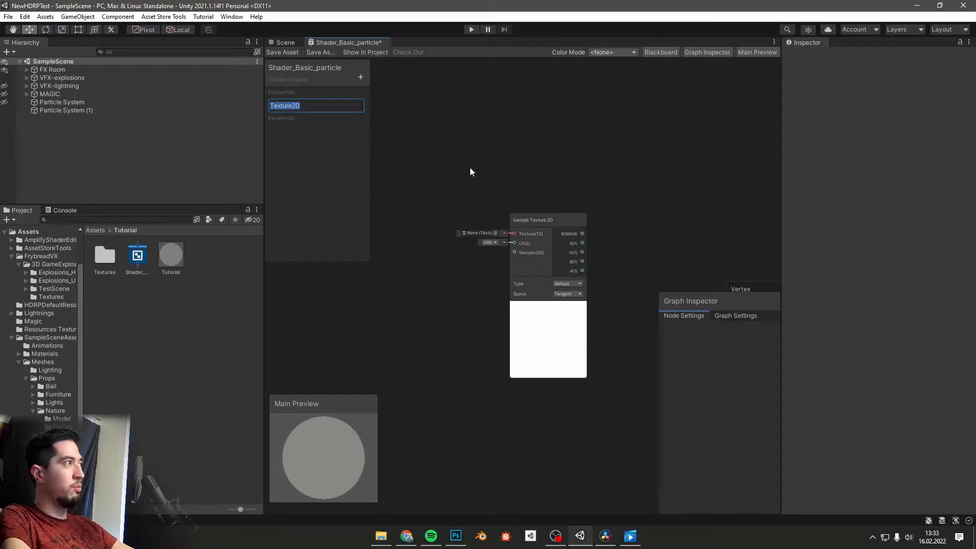
{"action": "type", "text": "S"}
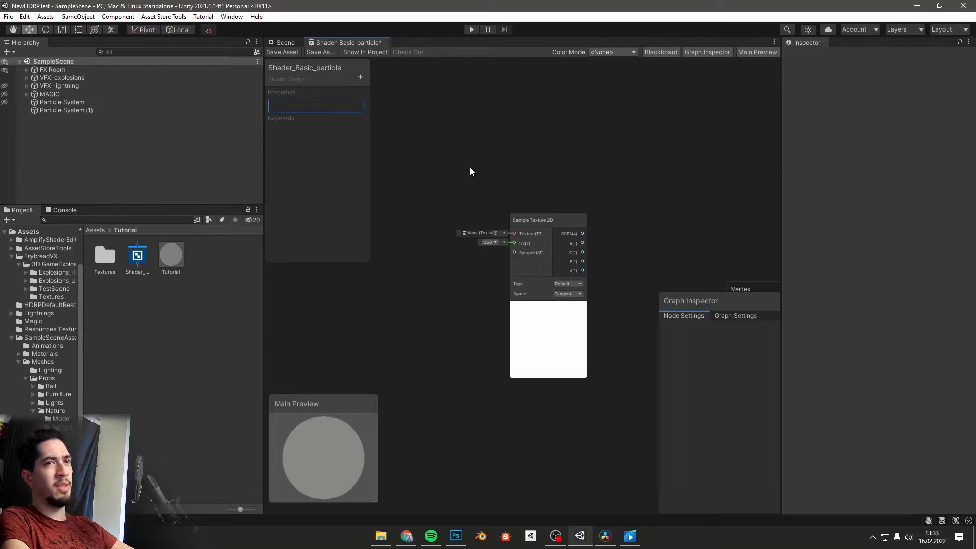
{"action": "type", "text": "ase"}
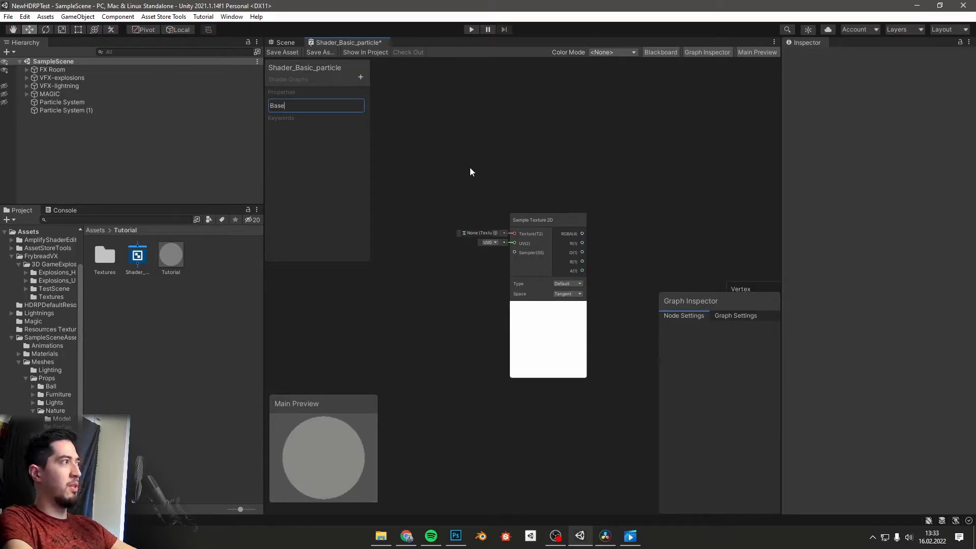
{"action": "type", "text": "Color"}
{"action": "key", "text": "Return"}
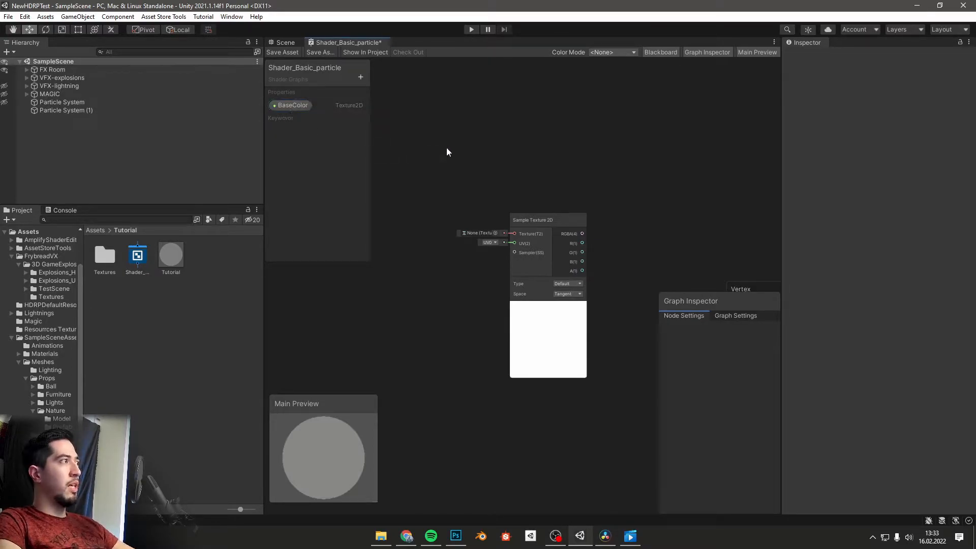
{"action": "middle_click_drag", "start_coordinate": [391, 152], "coordinate": [441, 158]}
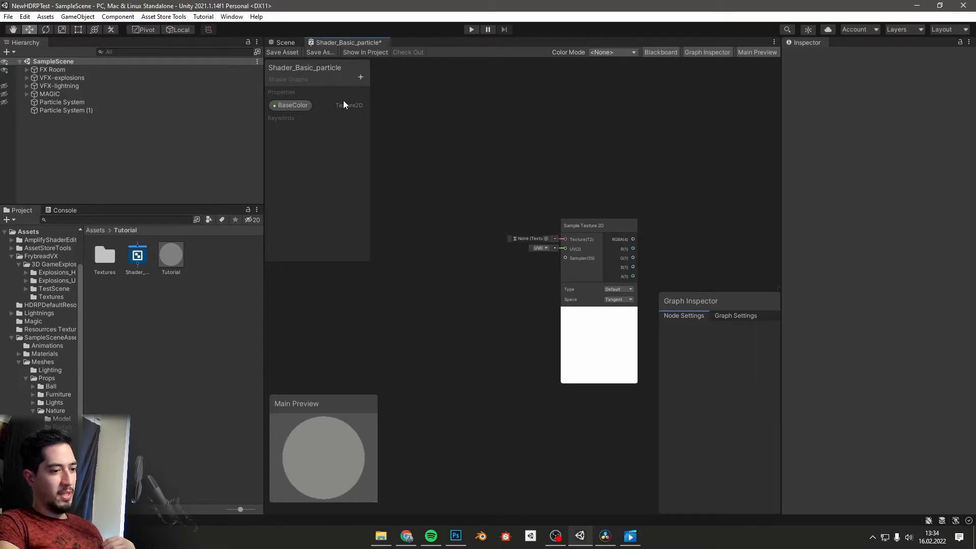
{"action": "left_click", "coordinate": [278, 56]}
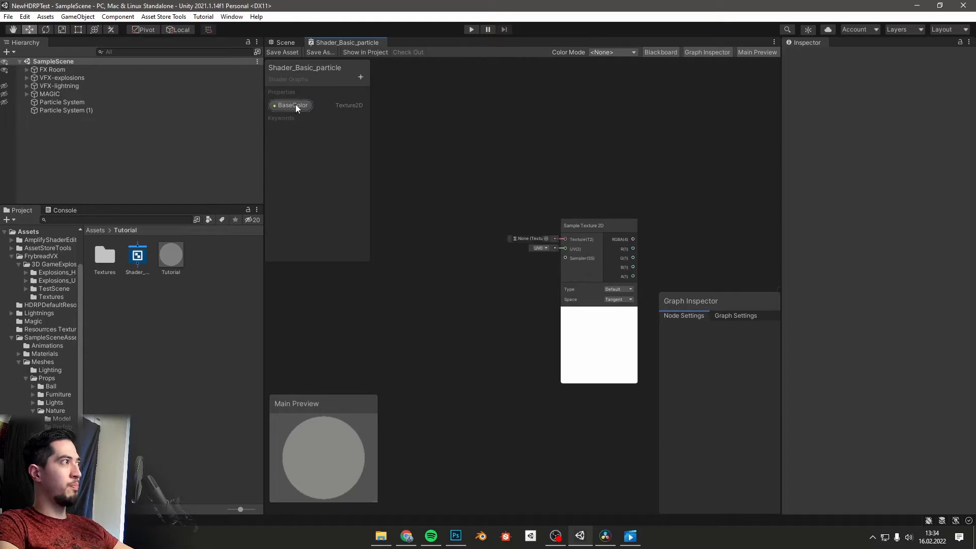
- Place the BaseColor property in the graph and connect it to the Texture input of the Sample Texture 2D node
{"action": "left_click_drag", "start_coordinate": [296, 105], "coordinate": [566, 165]}
{"action": "left_click_drag", "start_coordinate": [418, 160], "coordinate": [567, 239]}
{"action": "left_click", "coordinate": [642, 174]}
{"action": "middle_click_drag", "start_coordinate": [667, 187], "coordinate": [621, 166]}
{"action": "scroll", "coordinate": [646, 191], "scroll_direction": "up", "scroll_amount": 1}
{"action": "scroll", "coordinate": [605, 165], "scroll_direction": "down", "scroll_amount": 1}
{"action": "left_click_drag", "start_coordinate": [537, 197], "coordinate": [479, 165]}
{"action": "scroll", "coordinate": [550, 171], "scroll_direction": "up", "scroll_amount": 3}
{"action": "middle_click_drag", "start_coordinate": [515, 128], "coordinate": [598, 198]}
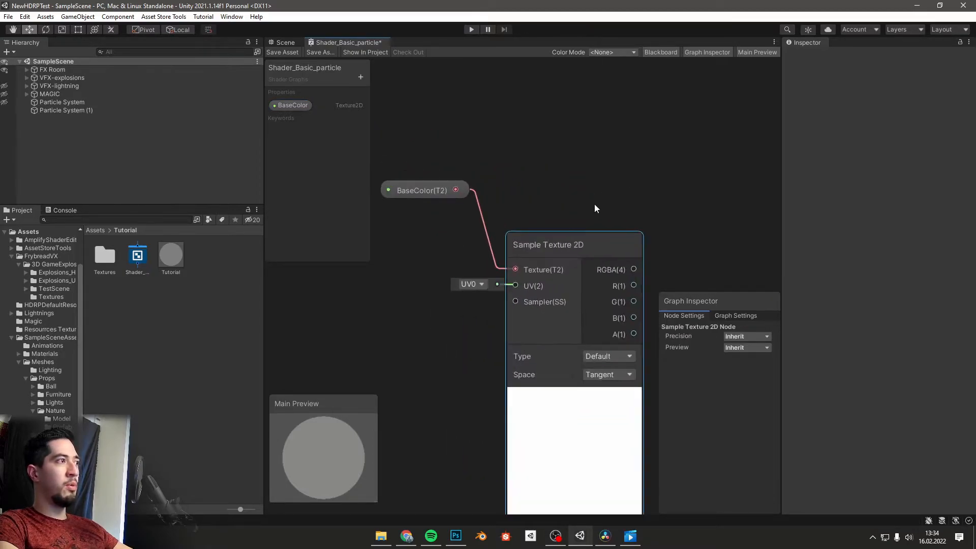
{"action": "scroll", "coordinate": [598, 198], "scroll_direction": "up", "scroll_amount": 1}
{"action": "scroll", "coordinate": [531, 177], "scroll_direction": "down", "scroll_amount": 2}
{"action": "scroll", "coordinate": [569, 185], "scroll_direction": "up", "scroll_amount": 1}
{"action": "mouse_move", "coordinate": [543, 183]}
{"action": "middle_mouse_down"}
{"action": "mouse_move", "coordinate": [569, 185]}
{"action": "mouse_move", "coordinate": [541, 190]}
{"action": "middle_mouse_up"}
- Delete the connection between the BaseColor node and the Sample Texture 2D node
{"action": "left_click", "coordinate": [439, 181]}
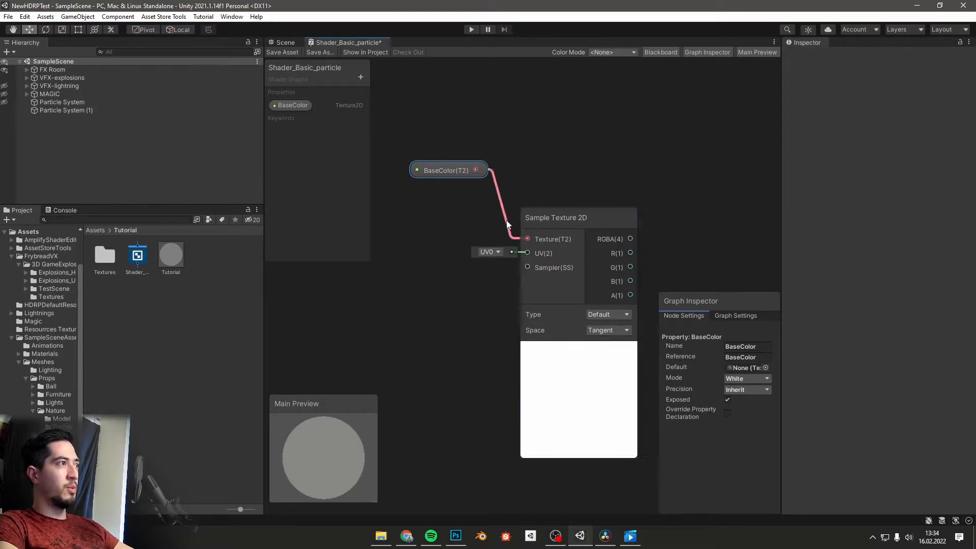
{"action": "left_click", "coordinate": [508, 221]}
{"action": "key", "text": "Delete"}
{"action": "left_click", "coordinate": [535, 214]}
{"action": "scroll", "coordinate": [534, 193], "scroll_direction": "down", "scroll_amount": 1}
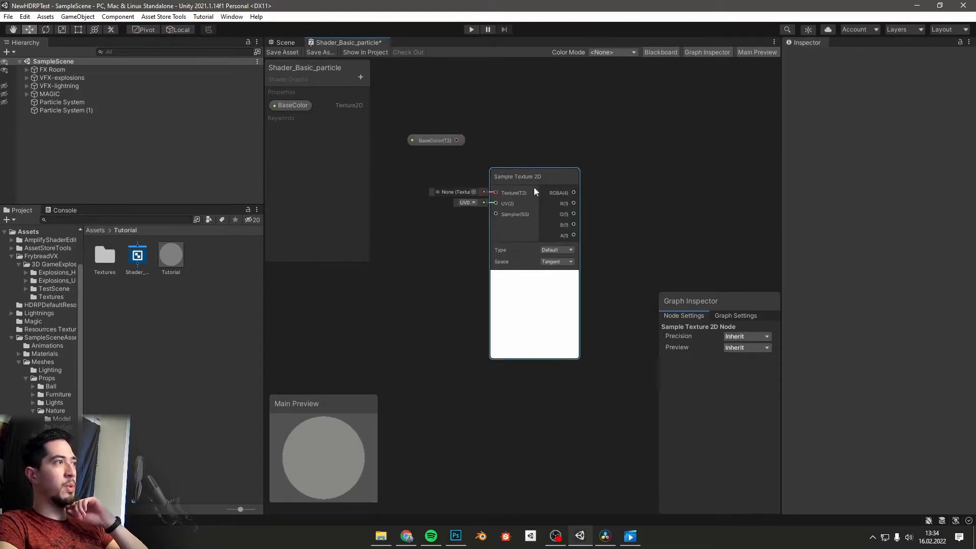
{"action": "left_click", "coordinate": [554, 147]}
{"action": "scroll", "coordinate": [554, 187], "scroll_direction": "up", "scroll_amount": 1}
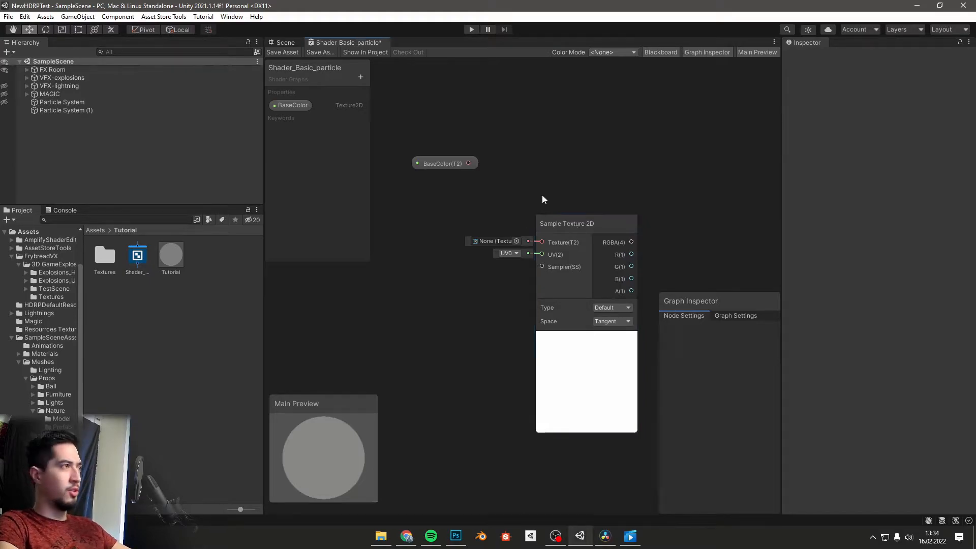
- Reconnect BaseColor to the Texture input of Sample Texture 2D and reposition the BaseColor node ahead of it
{"action": "left_click_drag", "start_coordinate": [440, 164], "coordinate": [414, 166]}
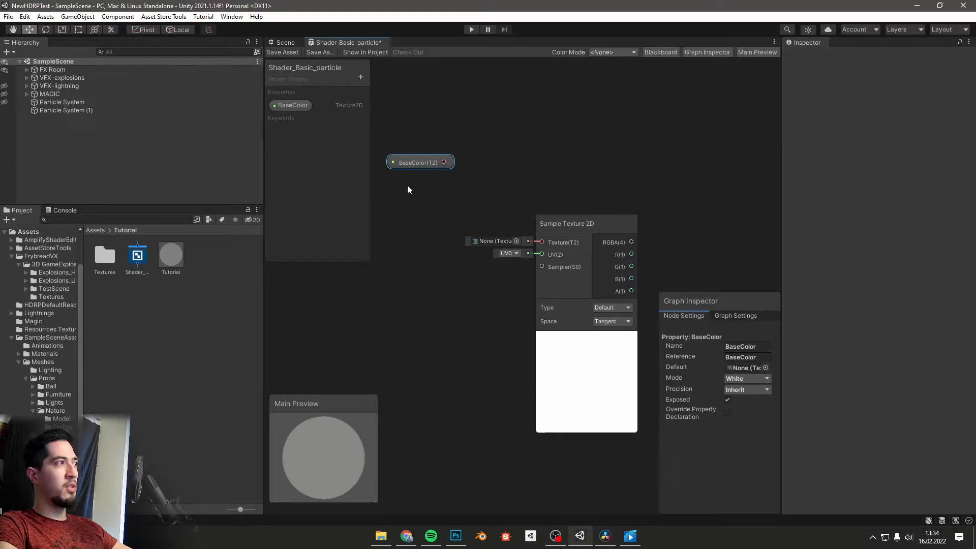
{"action": "left_click_drag", "start_coordinate": [445, 163], "coordinate": [541, 244]}
{"action": "left_click_drag", "start_coordinate": [426, 162], "coordinate": [455, 186]}
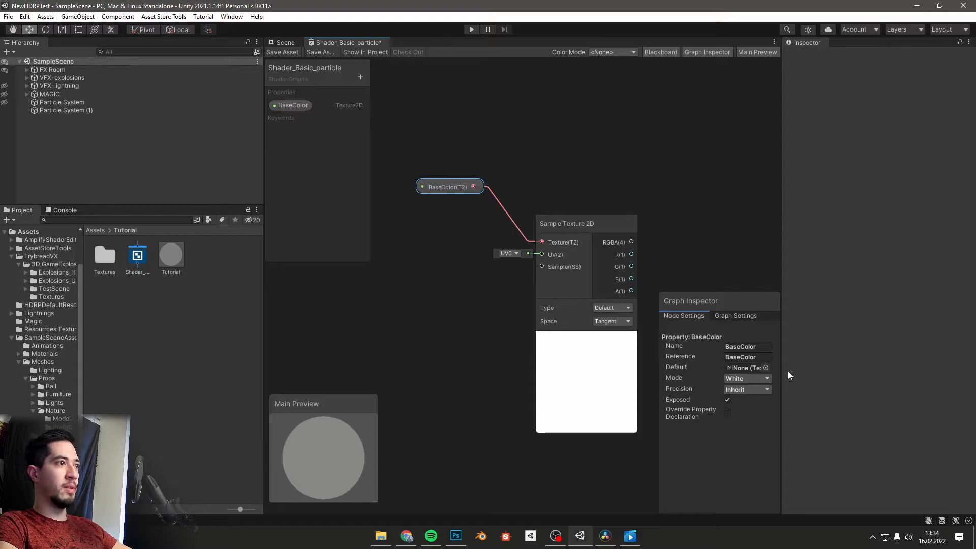
- Set the default texture of the BaseColor property to circle_A
{"action": "left_click", "coordinate": [766, 368]}
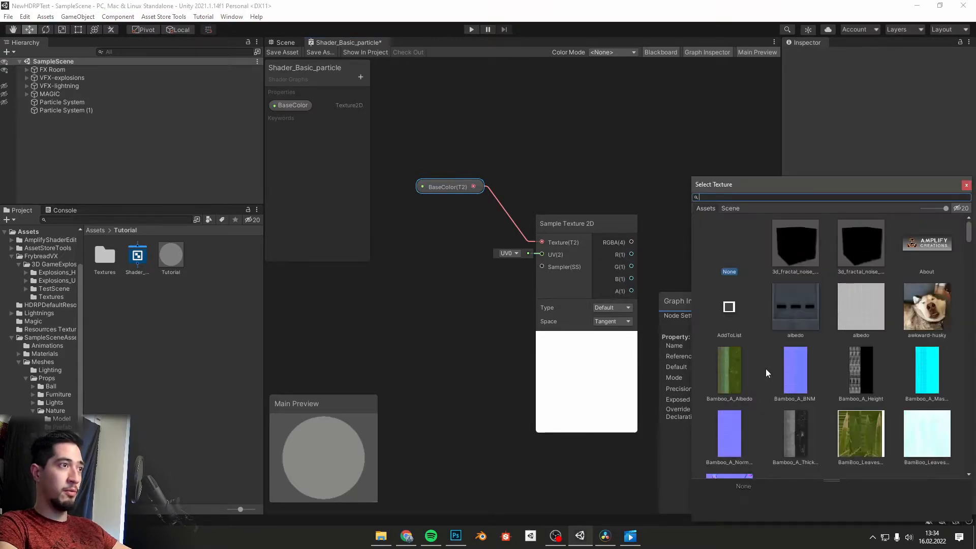
{"action": "scroll", "coordinate": [758, 355], "scroll_direction": "down", "scroll_amount": 3}
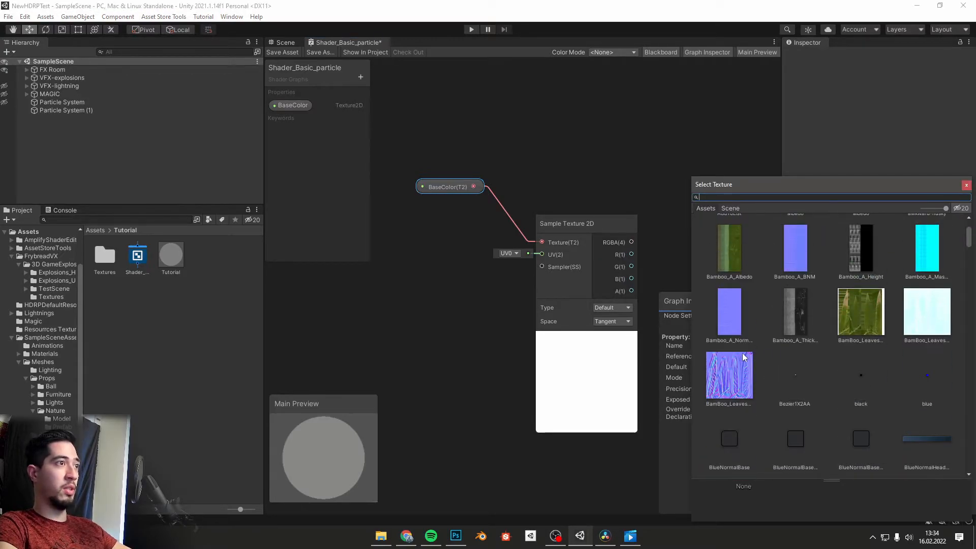
{"action": "scroll", "coordinate": [844, 336], "scroll_direction": "down", "scroll_amount": 3}
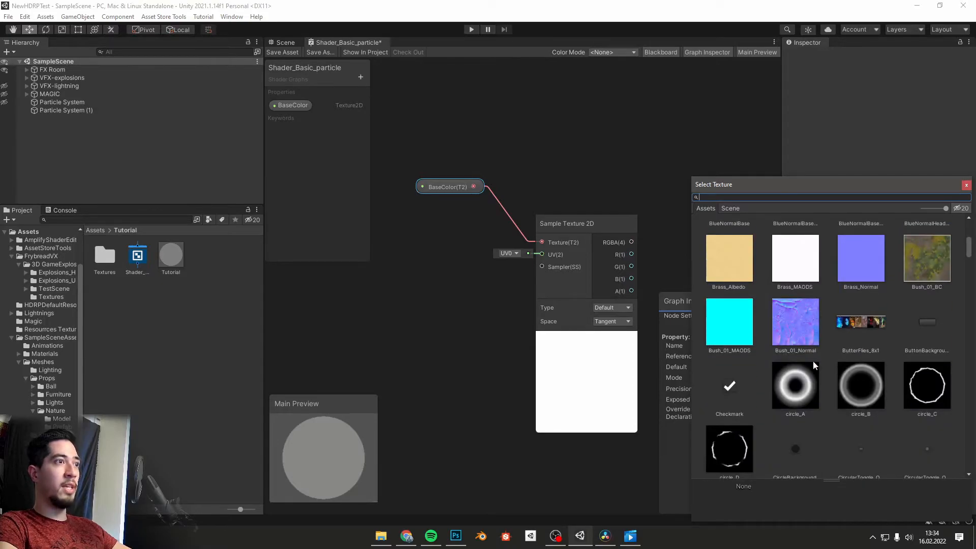
{"action": "double_click", "coordinate": [795, 385]}
{"action": "left_click", "coordinate": [633, 141]}
- Examine the Sample Texture 2D node's texture preview and its RGBA, R, G, B and A outputs
{"action": "scroll", "coordinate": [639, 188], "scroll_direction": "down", "scroll_amount": 3}
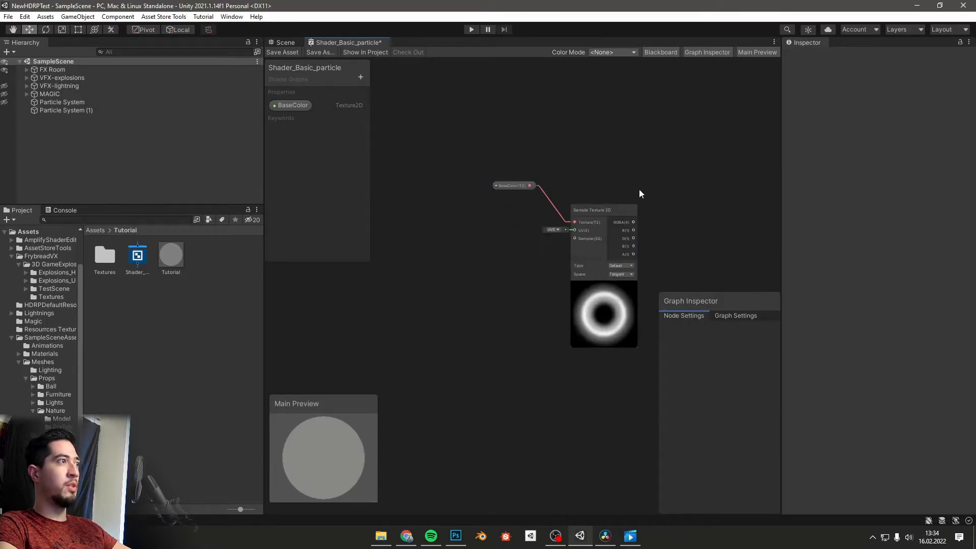
{"action": "middle_click_drag", "start_coordinate": [659, 228], "coordinate": [566, 233]}
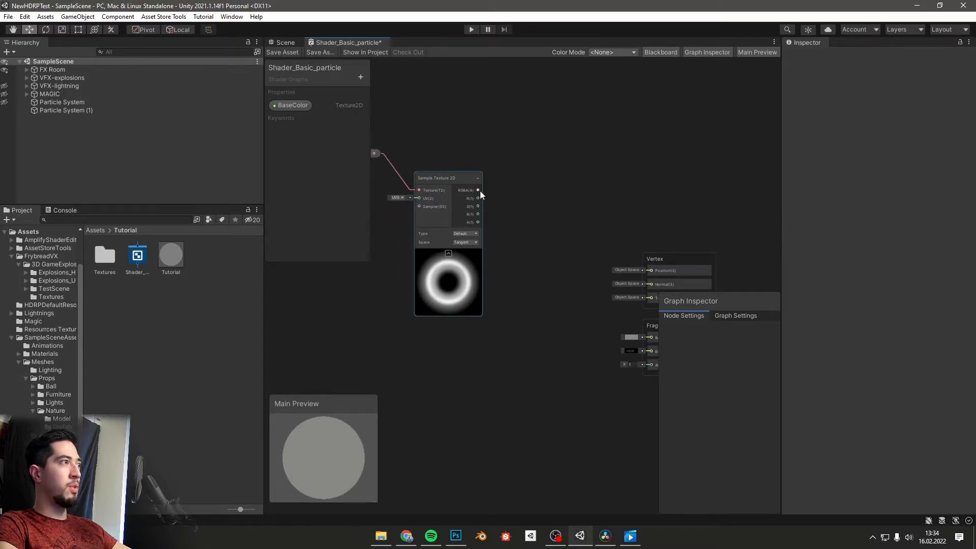
{"action": "scroll", "coordinate": [480, 191], "scroll_direction": "up", "scroll_amount": 2}
{"action": "scroll", "coordinate": [523, 212], "scroll_direction": "down", "scroll_amount": 2}
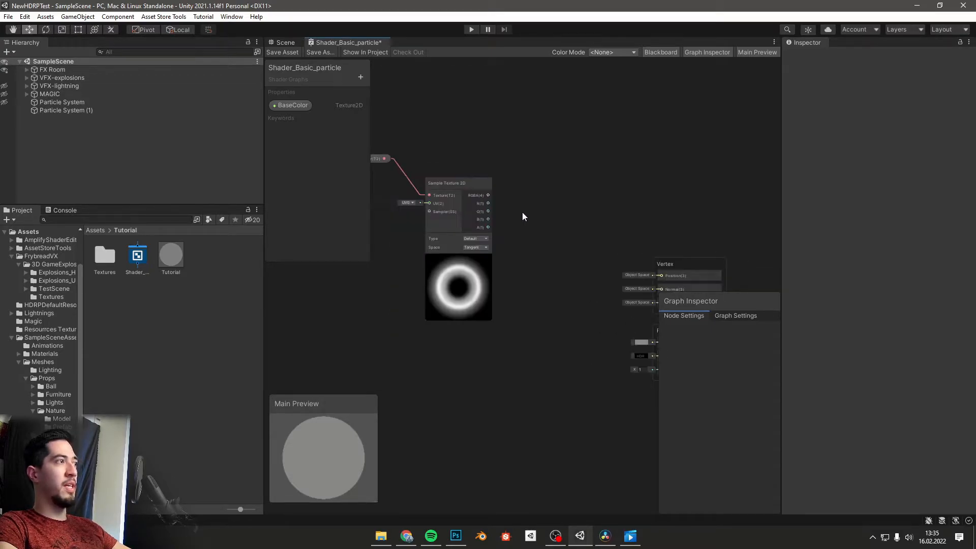
{"action": "scroll", "coordinate": [522, 217], "scroll_direction": "up", "scroll_amount": 2}
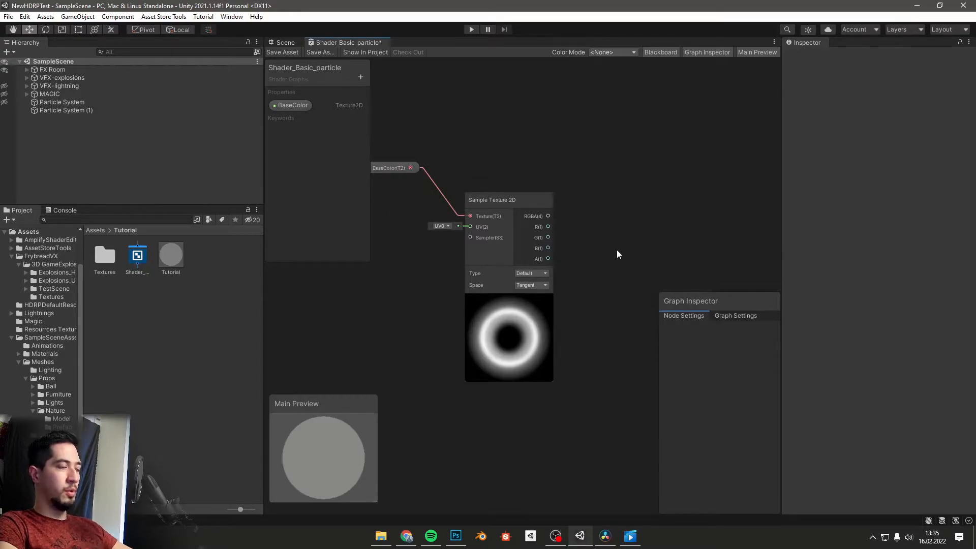
{"action": "scroll", "coordinate": [617, 254], "scroll_direction": "up", "scroll_amount": 2}
{"action": "scroll", "coordinate": [617, 255], "scroll_direction": "down", "scroll_amount": 2}
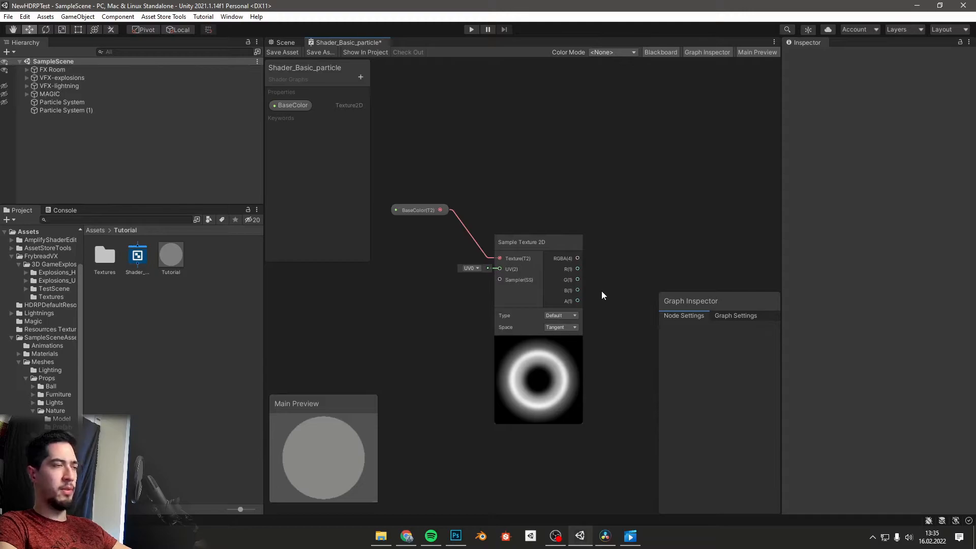
{"action": "middle_click_drag", "start_coordinate": [652, 271], "coordinate": [631, 249]}
{"action": "scroll", "coordinate": [631, 254], "scroll_direction": "down", "scroll_amount": 1}
- Set the default texture of the BaseColor property to the dog image named download
{"action": "left_click", "coordinate": [430, 198]}
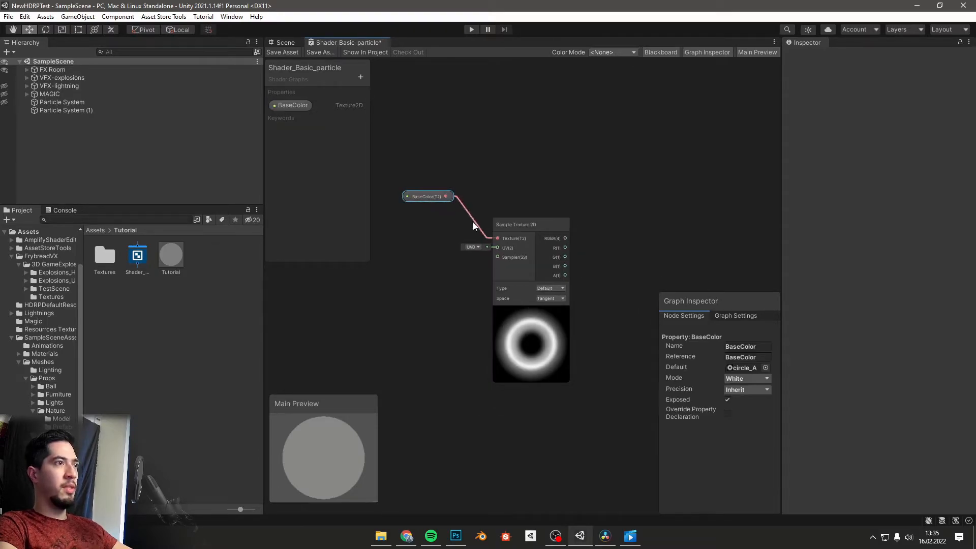
{"action": "left_click", "coordinate": [765, 368]}
{"action": "scroll", "coordinate": [840, 369], "scroll_direction": "down", "scroll_amount": 10}
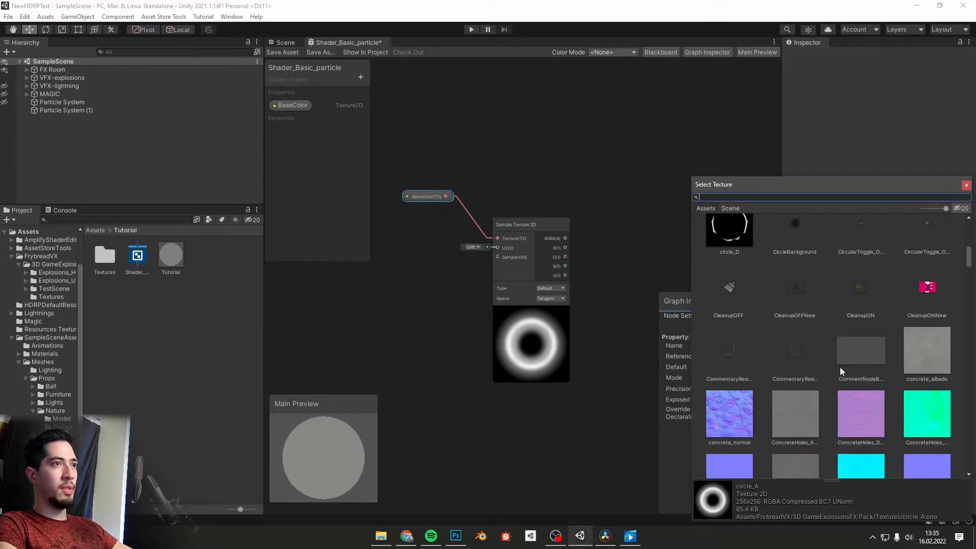
{"action": "scroll", "coordinate": [840, 366], "scroll_direction": "down", "scroll_amount": 15}
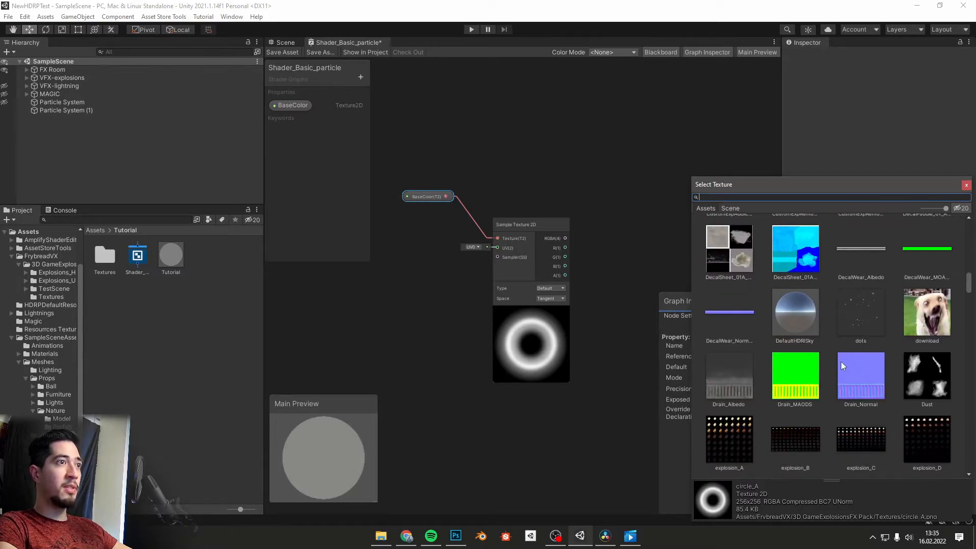
{"action": "scroll", "coordinate": [854, 359], "scroll_direction": "up", "scroll_amount": 3}
{"action": "double_click", "coordinate": [910, 344]}
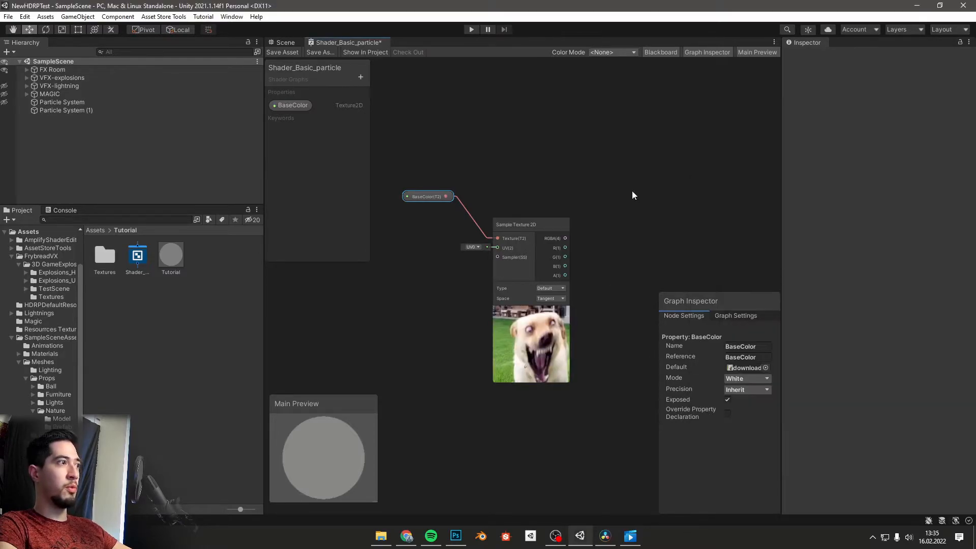
{"action": "scroll", "coordinate": [563, 310], "scroll_direction": "up", "scroll_amount": 2}
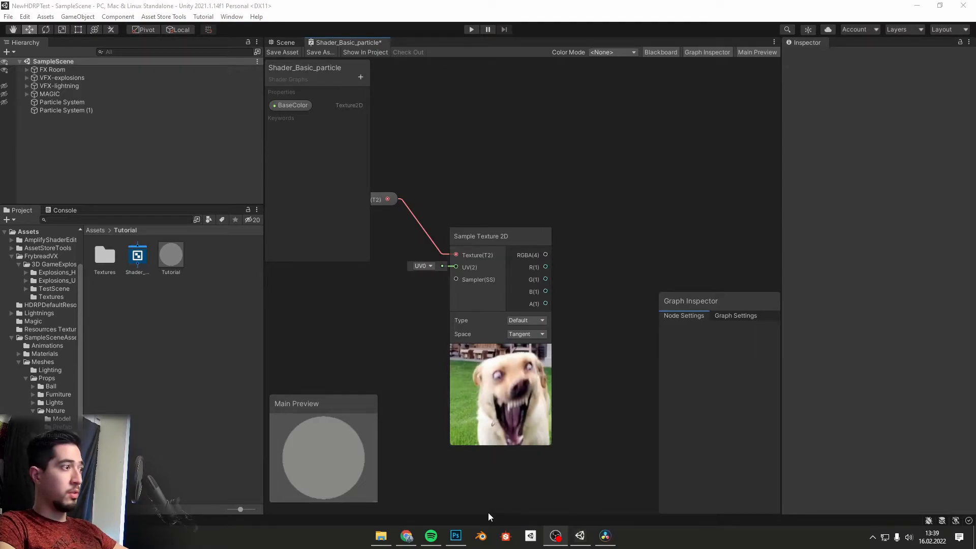
- Switch to Photoshop, open download.jpg and enlarge it to 200%
{"action": "left_click", "coordinate": [455, 535]}
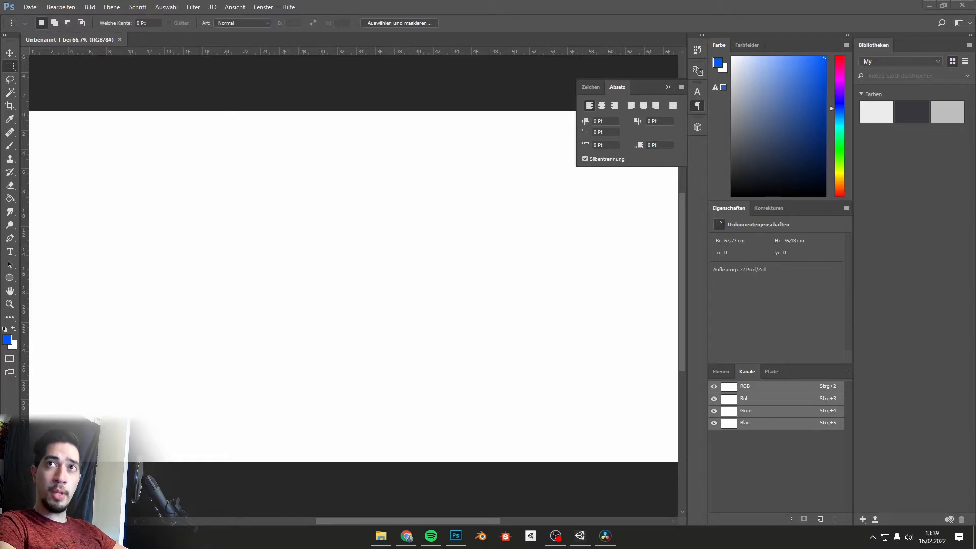
{"action": "left_click_drag", "start_coordinate": [425, 5], "coordinate": [480, 16]}
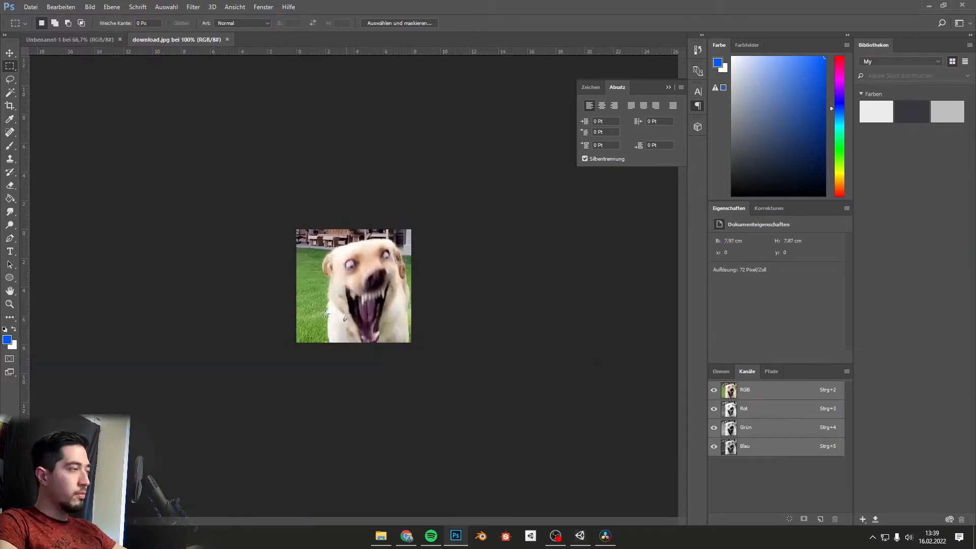
{"action": "key", "text": "ctrl+plus"}
{"action": "key", "text": "ctrl+plus"}
{"action": "key", "text": "ctrl+minus"}
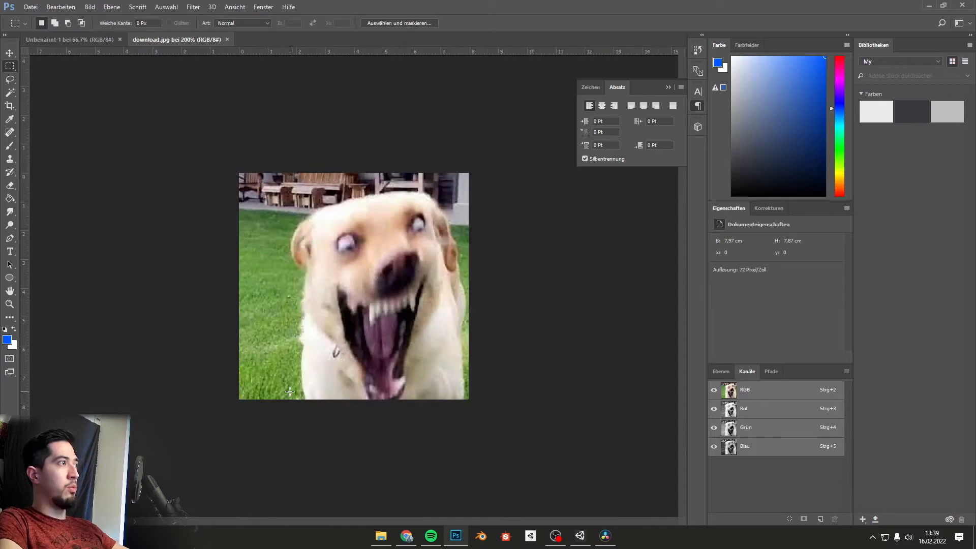
- Compare the red, green and blue channels of download.jpg by viewing each one on its own
{"action": "left_click", "coordinate": [758, 412]}
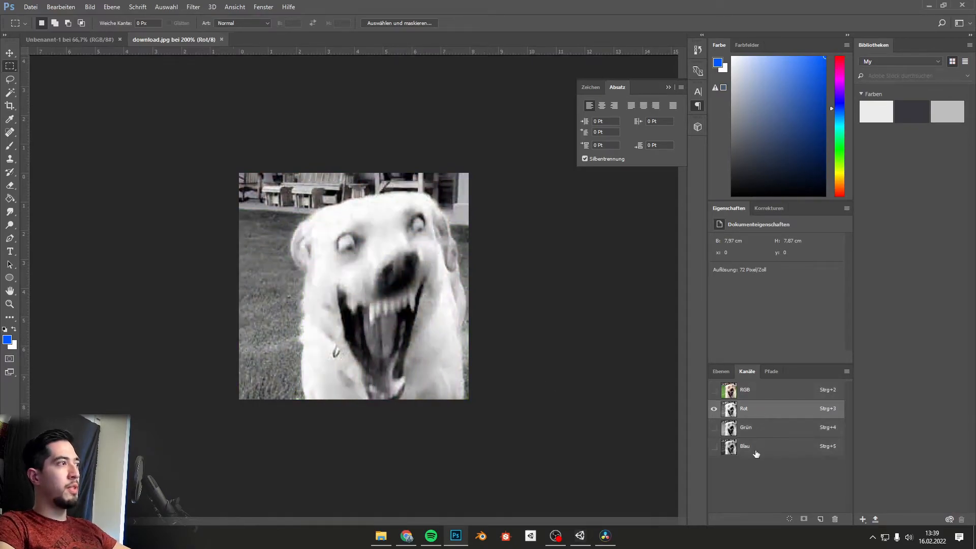
{"action": "left_click", "coordinate": [759, 436]}
{"action": "left_click", "coordinate": [744, 447]}
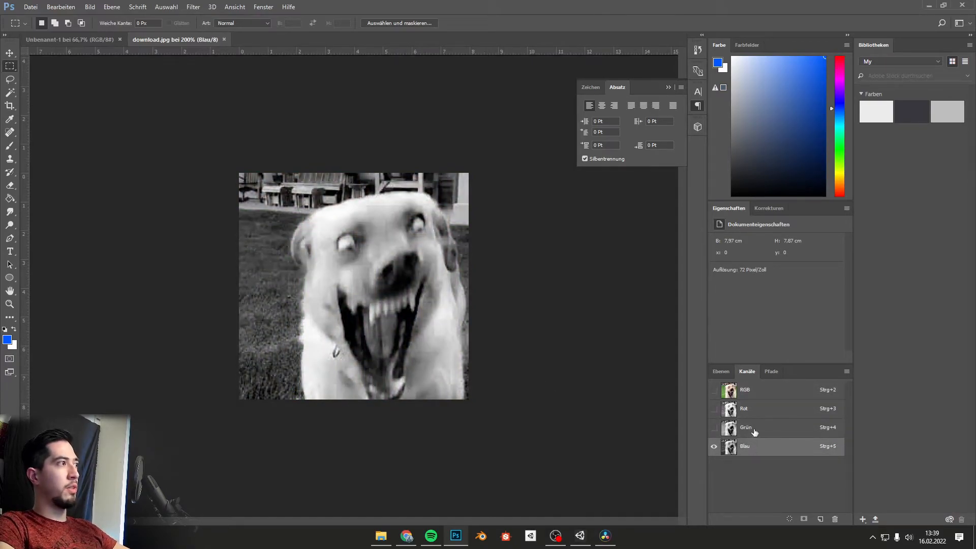
{"action": "left_click", "coordinate": [755, 431]}
{"action": "left_click", "coordinate": [767, 413]}
{"action": "left_click", "coordinate": [760, 433]}
{"action": "left_click", "coordinate": [758, 451]}
{"action": "left_click", "coordinate": [762, 416]}
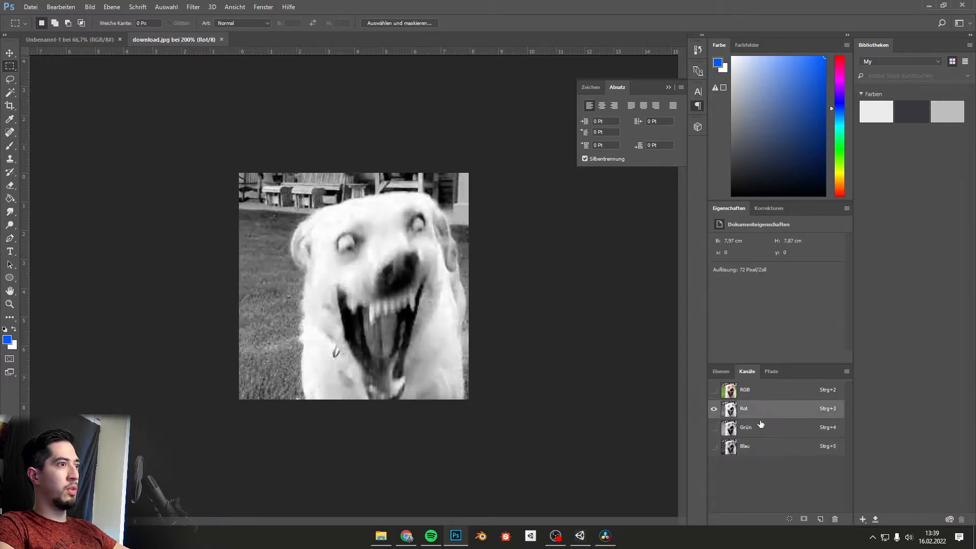
{"action": "left_click", "coordinate": [759, 428]}
{"action": "left_click", "coordinate": [765, 446]}
{"action": "left_click", "coordinate": [766, 415]}
{"action": "left_click", "coordinate": [763, 433]}
{"action": "left_click", "coordinate": [762, 414]}
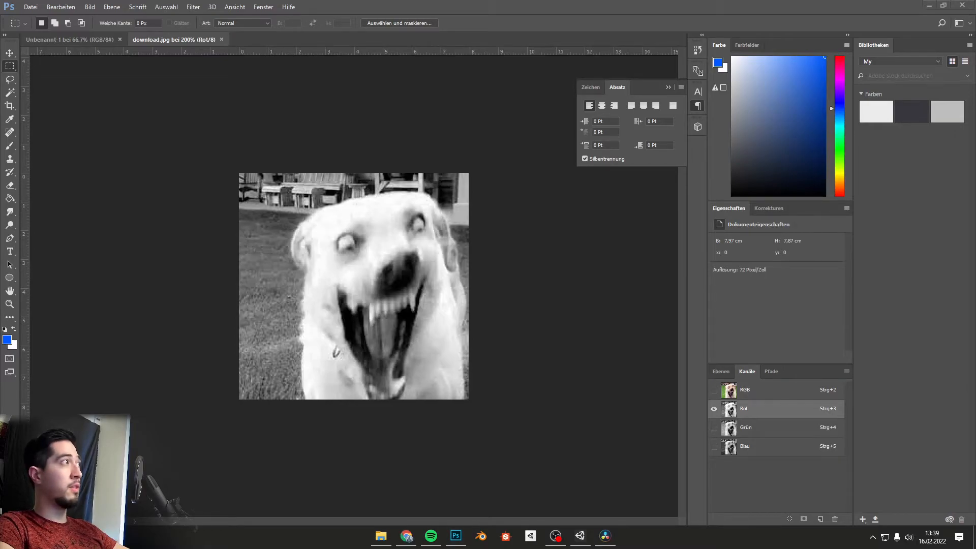
- Open the red BASIC logo image in Photoshop and view its red channel alone
{"action": "left_click_drag", "start_coordinate": [529, 16], "coordinate": [523, 4]}
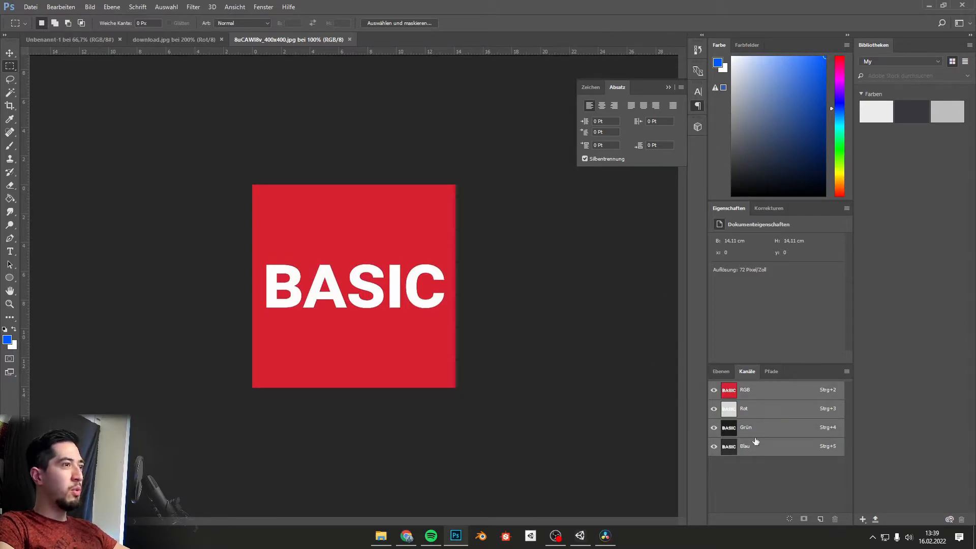
{"action": "left_click", "coordinate": [755, 410]}
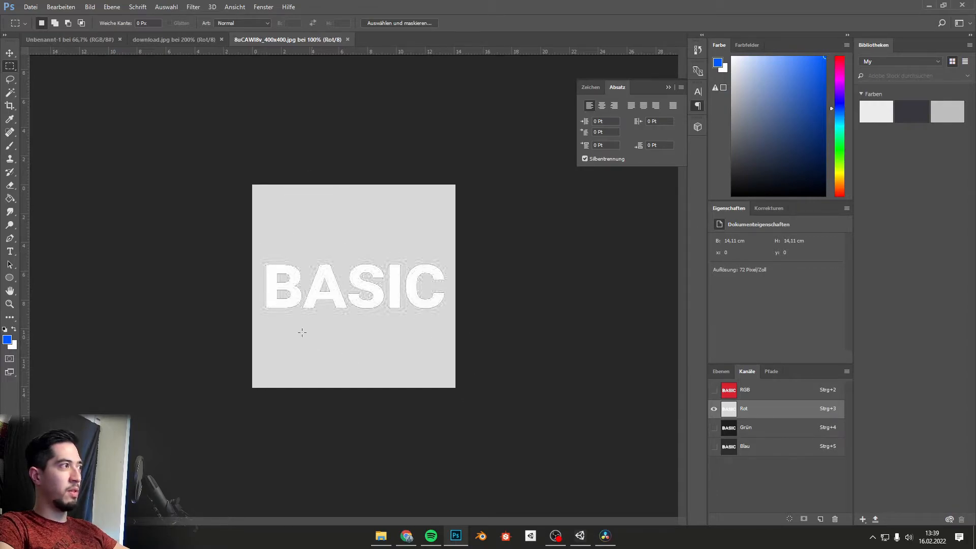
- Compare the green, blue and red channels of the BASIC logo image by viewing each one alone
{"action": "left_click", "coordinate": [747, 427]}
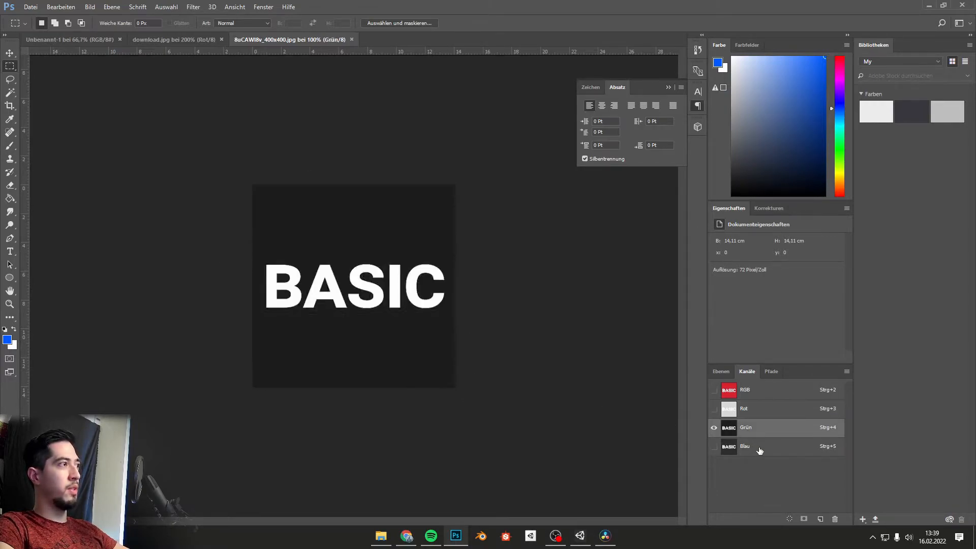
{"action": "left_click", "coordinate": [756, 445]}
{"action": "left_click", "coordinate": [756, 428]}
{"action": "left_click", "coordinate": [757, 446]}
{"action": "left_click", "coordinate": [756, 428]}
{"action": "left_click", "coordinate": [755, 410]}
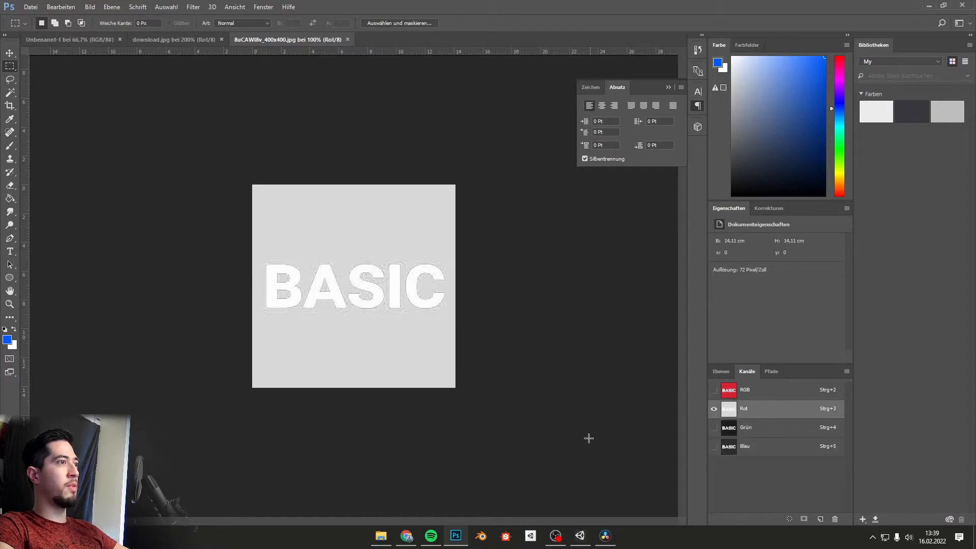
- Back in Unity, connect the Sample Texture 2D node's RGBA output to the fragment Base Color input and save the graph
{"action": "left_click", "coordinate": [923, 5]}
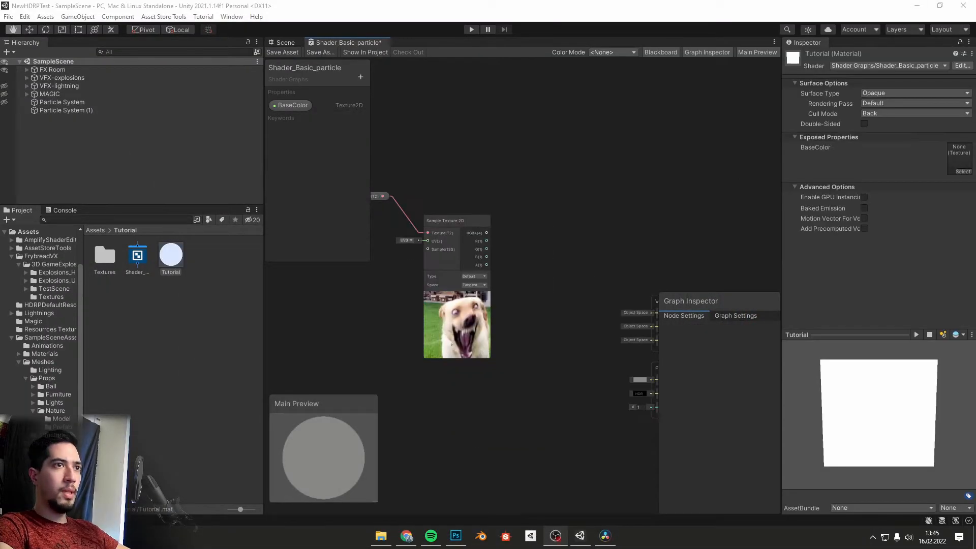
{"action": "middle_click_drag", "start_coordinate": [574, 276], "coordinate": [509, 264]}
{"action": "scroll", "coordinate": [561, 260], "scroll_direction": "up", "scroll_amount": 1}
{"action": "scroll", "coordinate": [509, 264], "scroll_direction": "down", "scroll_amount": 1}
{"action": "middle_click_drag", "start_coordinate": [566, 245], "coordinate": [532, 246]}
{"action": "scroll", "coordinate": [532, 246], "scroll_direction": "up", "scroll_amount": 1}
{"action": "middle_click_drag", "start_coordinate": [469, 270], "coordinate": [531, 272]}
{"action": "scroll", "coordinate": [531, 273], "scroll_direction": "down", "scroll_amount": 1}
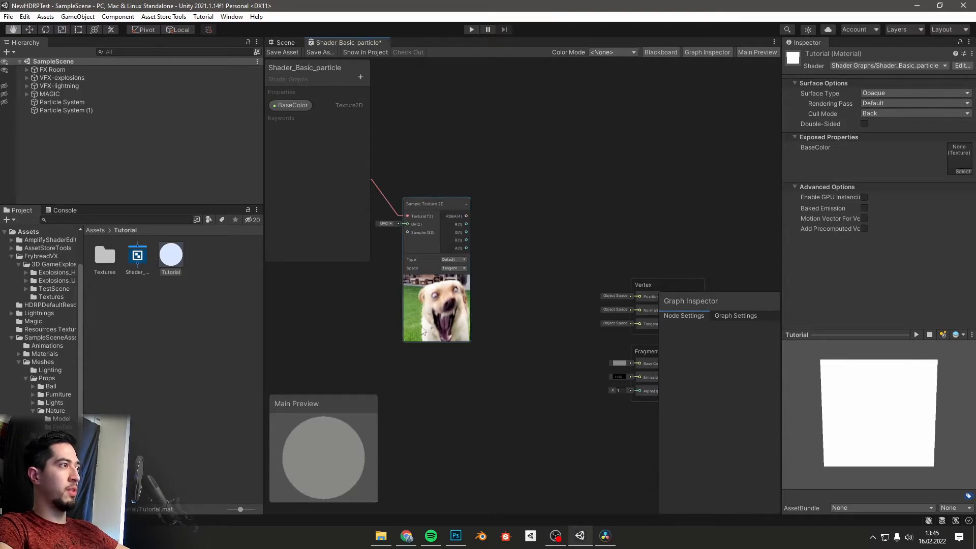
{"action": "left_click_drag", "start_coordinate": [466, 216], "coordinate": [639, 364]}
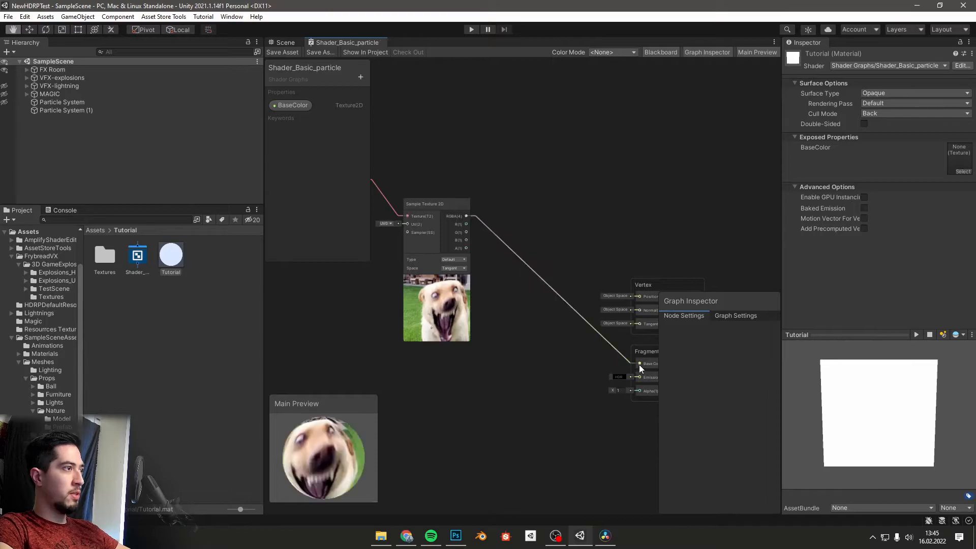
- Select Particle System (1) in the scene, restart its effect and pause it to inspect the particles
{"action": "left_click", "coordinate": [283, 44]}
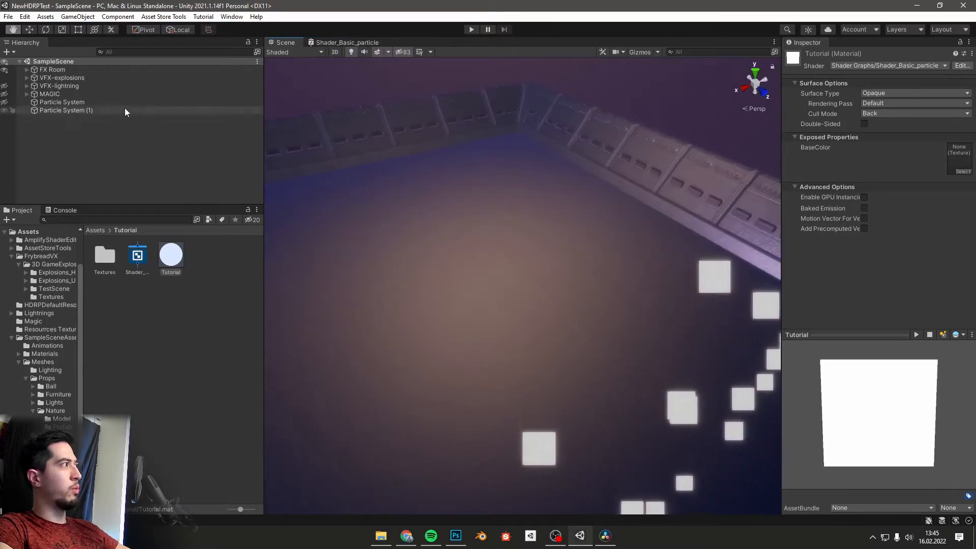
{"action": "left_click", "coordinate": [88, 111]}
{"action": "left_click", "coordinate": [713, 427]}
{"action": "left_click", "coordinate": [678, 426]}
{"action": "mouse_move", "coordinate": [489, 381]}
{"action": "left_mouse_down", "text": "alt"}
{"action": "mouse_move", "coordinate": [480, 380]}
{"action": "mouse_move", "coordinate": [490, 374]}
{"action": "left_mouse_up", "text": "alt"}
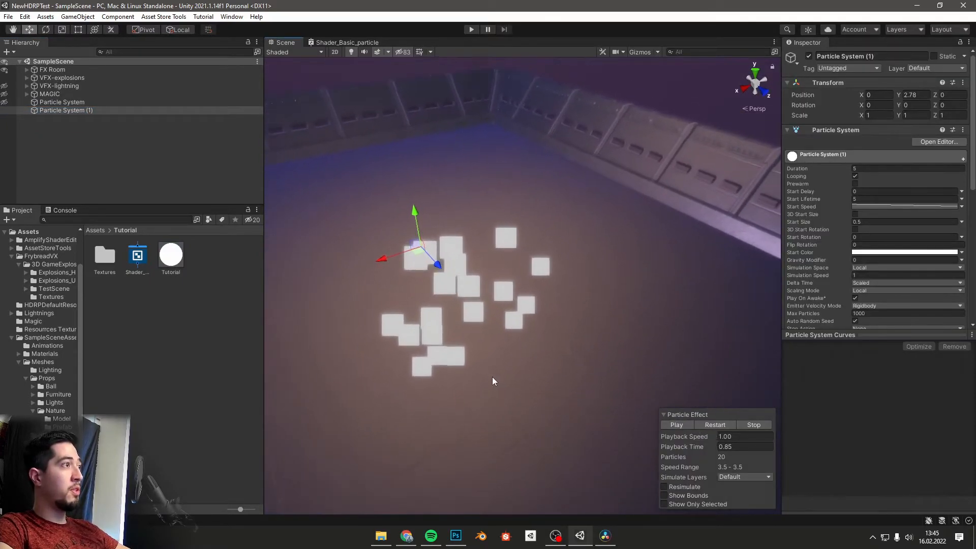
- Apply the Tutorial material to Particle System (1) and expand the material's properties on it
{"action": "left_click", "coordinate": [178, 259]}
{"action": "left_click_drag", "start_coordinate": [176, 287], "coordinate": [65, 114]}
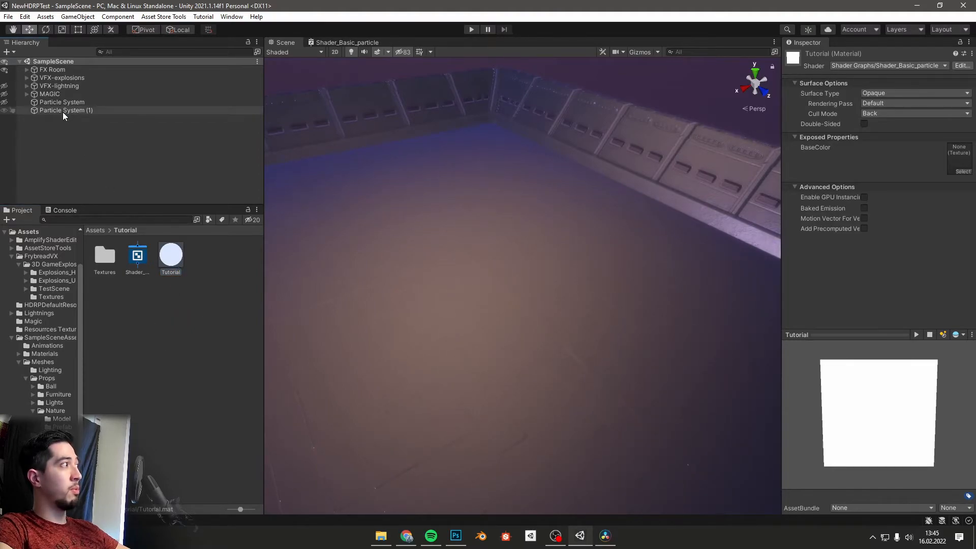
{"action": "left_click", "coordinate": [65, 113]}
{"action": "scroll", "coordinate": [785, 296], "scroll_direction": "down", "scroll_amount": 10}
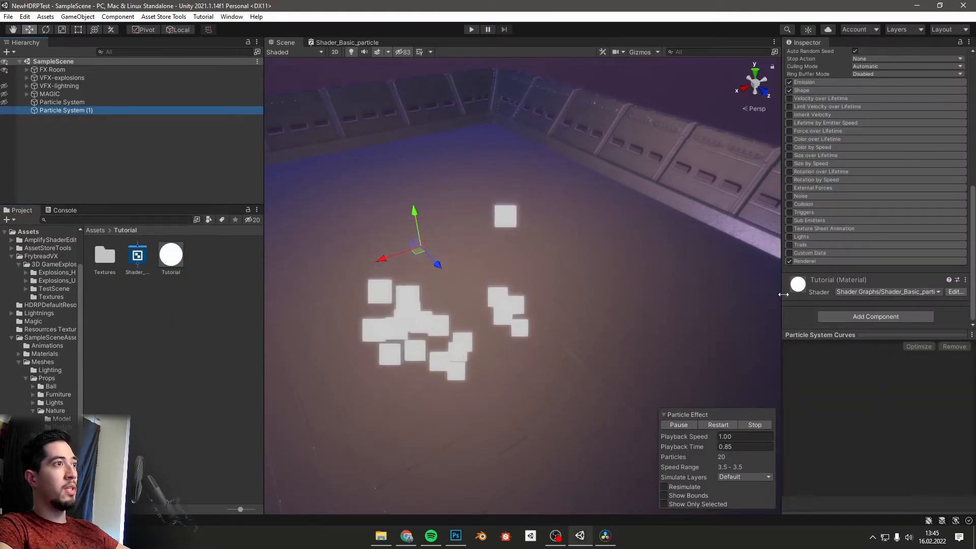
{"action": "left_click", "coordinate": [787, 297]}
{"action": "scroll", "coordinate": [913, 226], "scroll_direction": "down", "scroll_amount": 5}
- Examine the particles in the scene and compare the material's exposed BaseColor with the BaseColor node in the shader graph
{"action": "left_click", "coordinate": [679, 424]}
{"action": "left_click_drag", "start_coordinate": [585, 356], "coordinate": [414, 329], "text": "alt"}
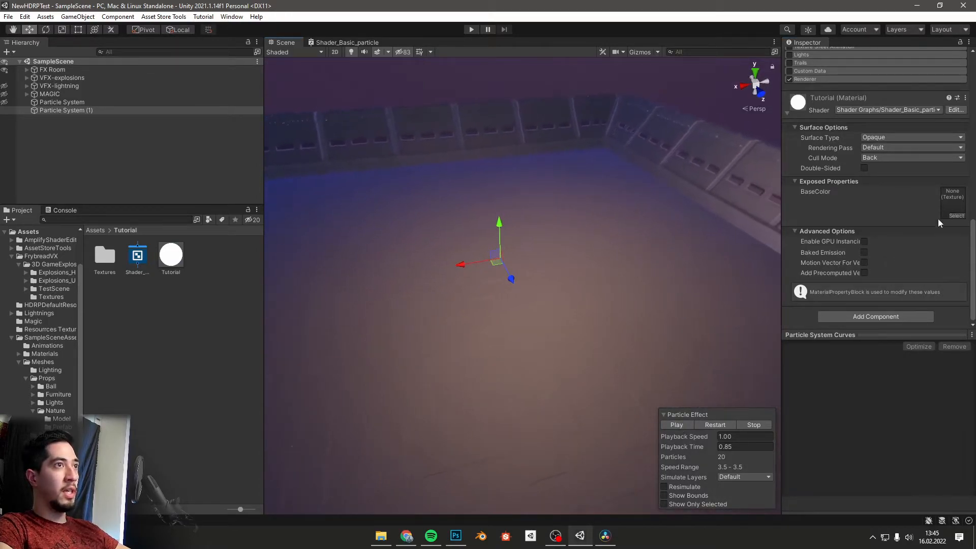
{"action": "right_click_drag", "start_coordinate": [317, 343], "coordinate": [327, 321]}
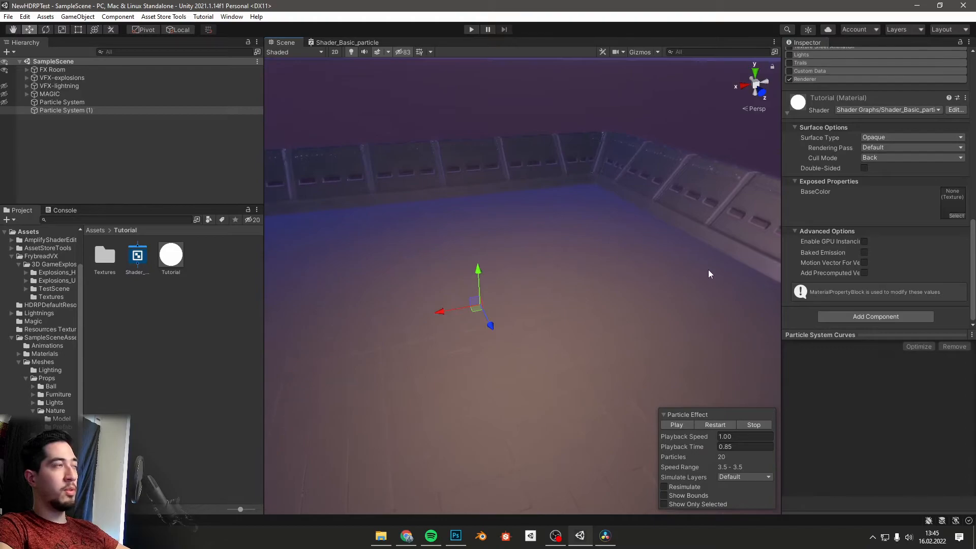
{"action": "left_click", "coordinate": [334, 43]}
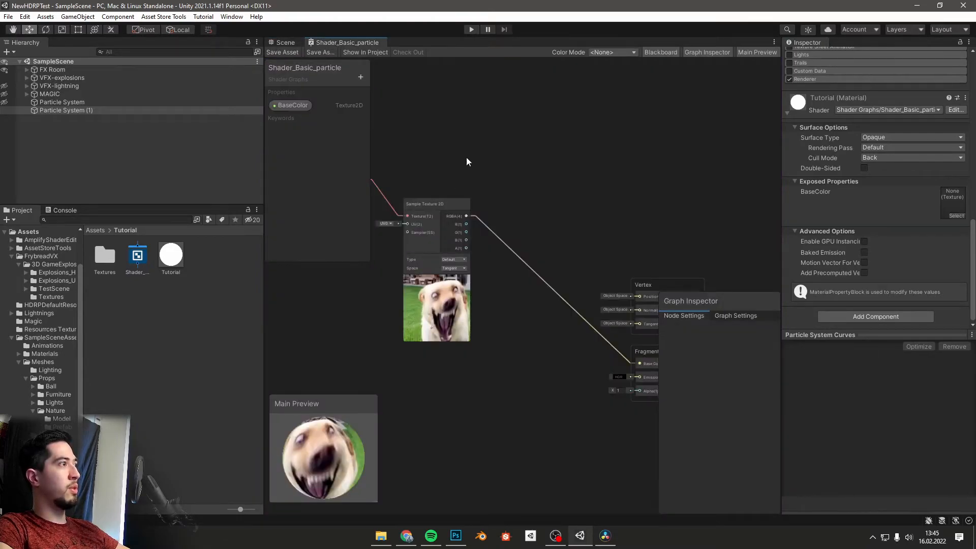
{"action": "middle_click_drag", "start_coordinate": [466, 145], "coordinate": [659, 268]}
{"action": "scroll", "coordinate": [660, 269], "scroll_direction": "down", "scroll_amount": 1}
{"action": "middle_click_drag", "start_coordinate": [572, 246], "coordinate": [458, 177]}
{"action": "scroll", "coordinate": [438, 231], "scroll_direction": "up", "scroll_amount": 3}
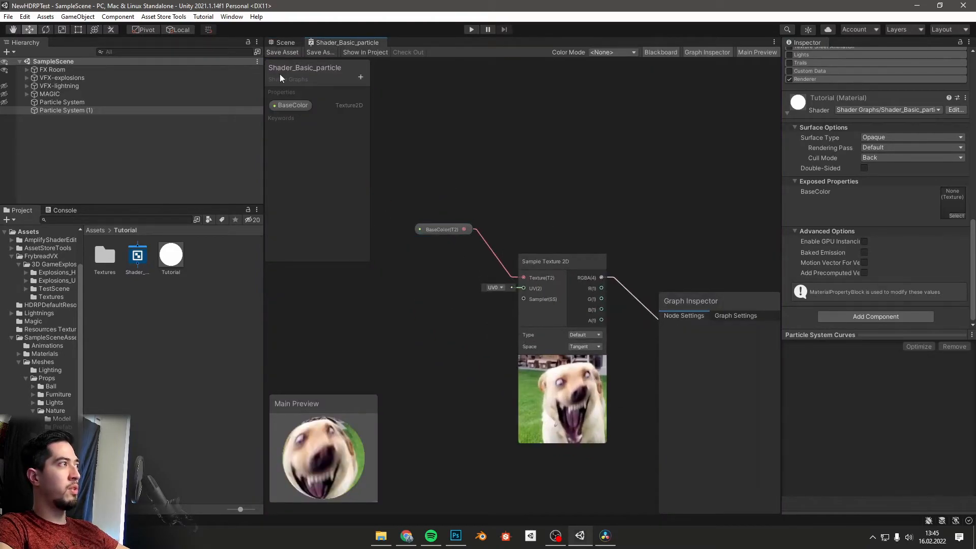
{"action": "left_click", "coordinate": [285, 43]}
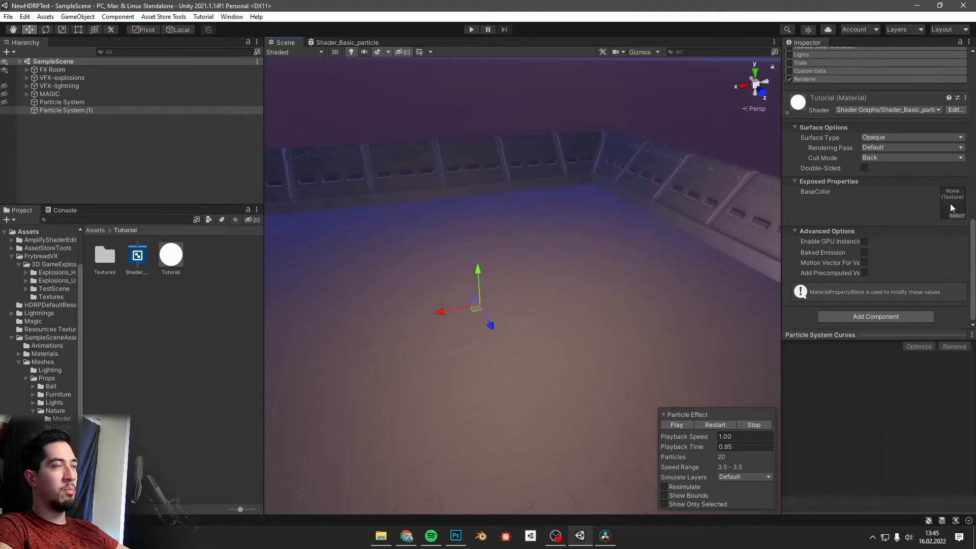
{"action": "left_click", "coordinate": [330, 42]}
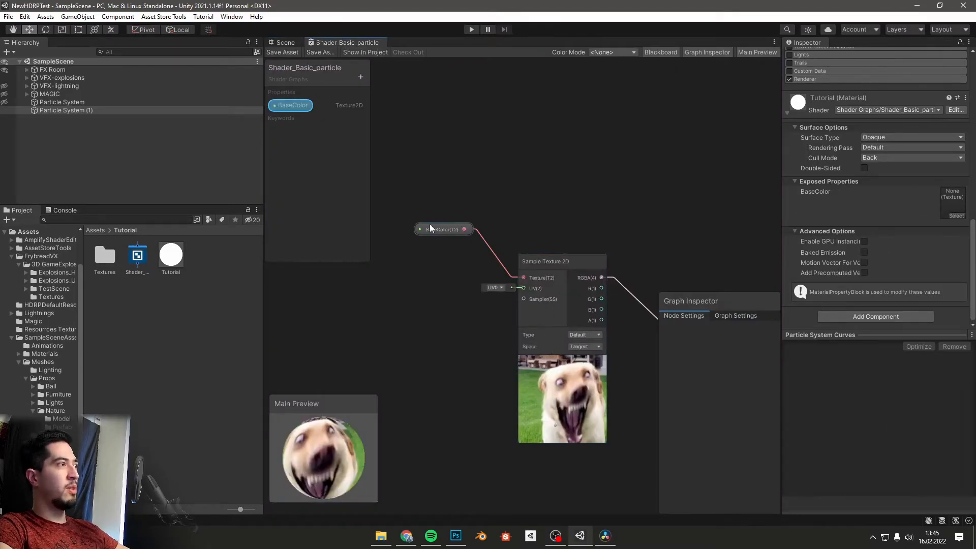
- Set the Tutorial material's BaseColor texture to awkward-husky and replay the particle effect, pausing it mid-burst
{"action": "left_click", "coordinate": [285, 43]}
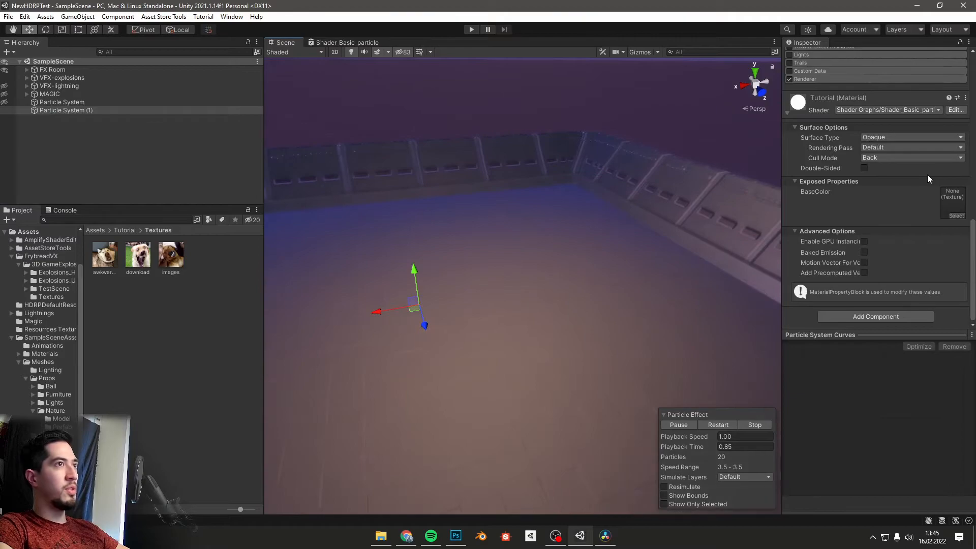
{"action": "left_click", "coordinate": [957, 216]}
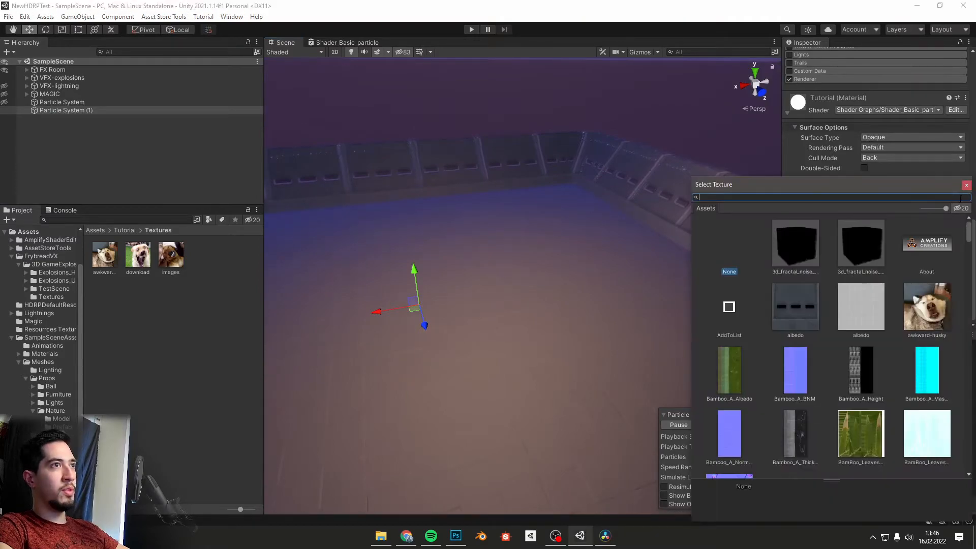
{"action": "left_click", "coordinate": [957, 217]}
{"action": "left_click", "coordinate": [958, 218]}
{"action": "double_click", "coordinate": [939, 316]}
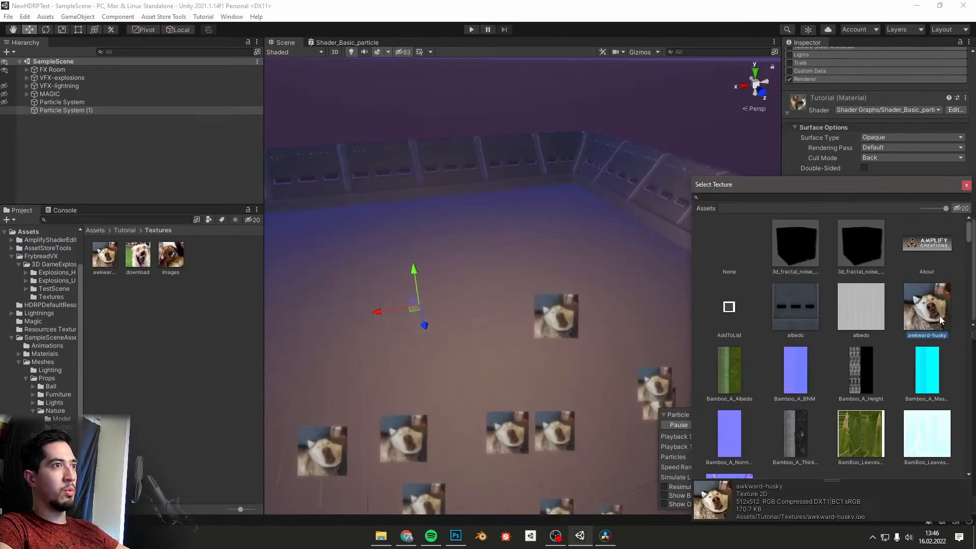
{"action": "left_click", "coordinate": [706, 425]}
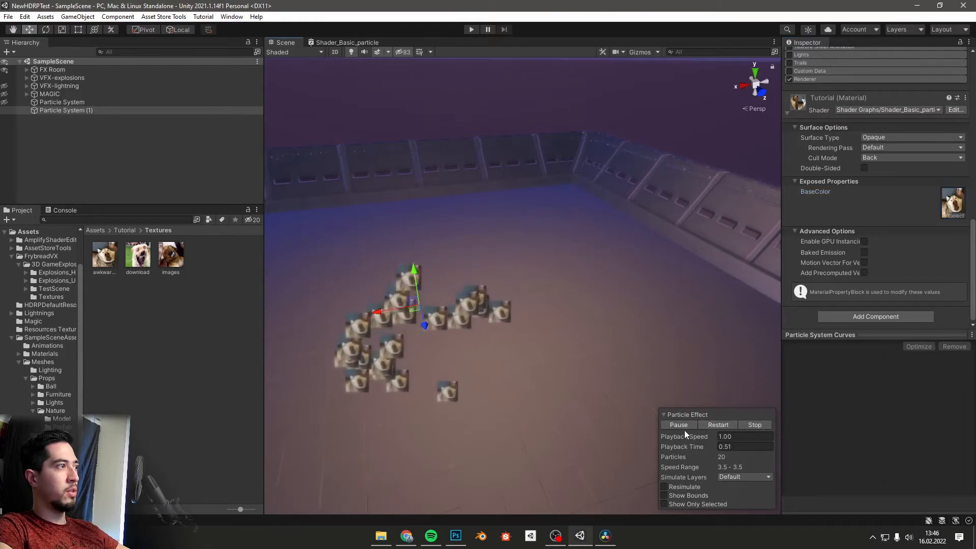
{"action": "left_click", "coordinate": [703, 427]}
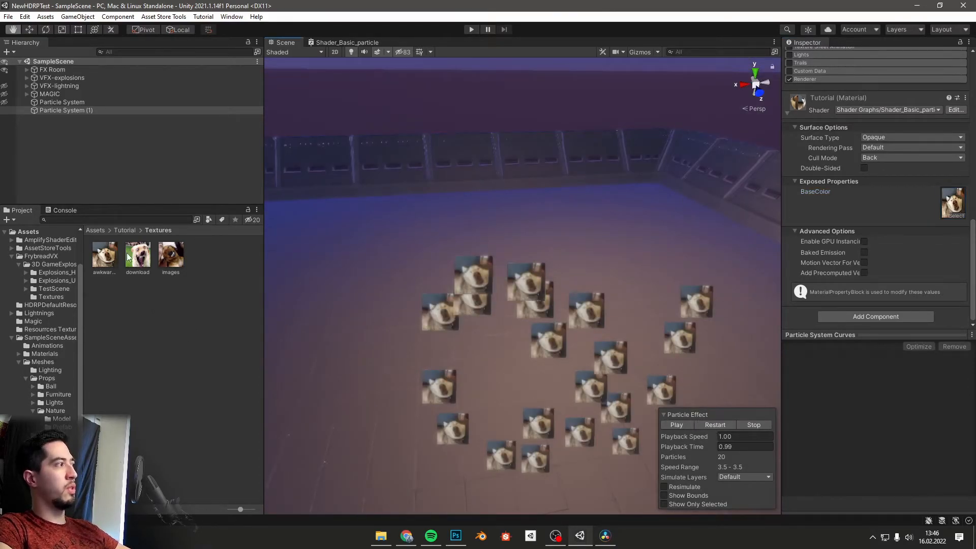
- Try the download and images dog pictures as the material's BaseColor texture and view the particles up close
{"action": "left_click_drag", "start_coordinate": [137, 259], "coordinate": [949, 204]}
{"action": "mouse_move", "coordinate": [509, 275]}
{"action": "right_mouse_down"}
{"action": "mouse_move", "coordinate": [501, 313]}
{"action": "mouse_move", "coordinate": [501, 265]}
{"action": "right_mouse_up"}
{"action": "key", "text": "w"}
{"action": "left_click_drag", "start_coordinate": [170, 255], "coordinate": [953, 206]}
{"action": "right_click_drag", "start_coordinate": [518, 257], "coordinate": [477, 314]}
{"action": "key", "text": "s"}
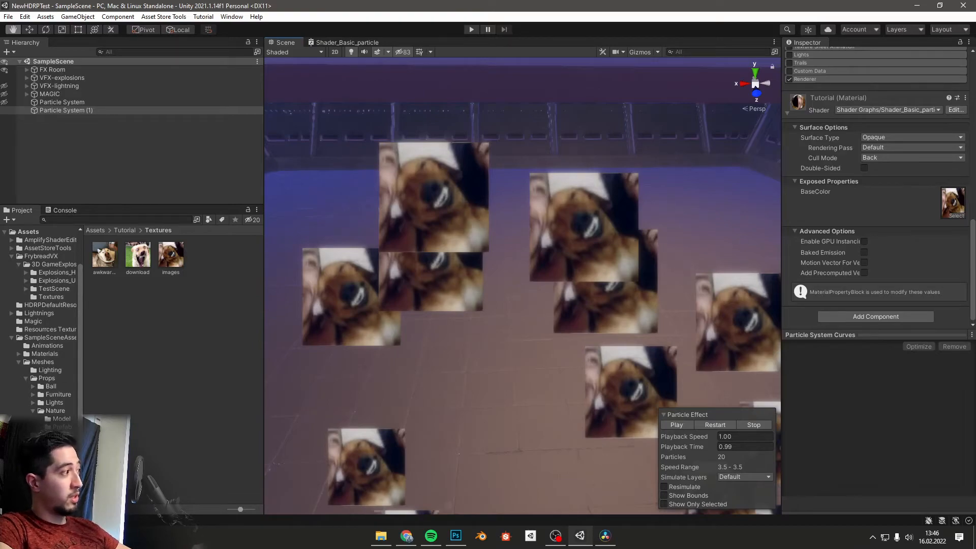
- Set the material's BaseColor to glow_A from the 3D GameExplosionsFX Pack textures and inspect the particles' black backgrounds
{"action": "scroll", "coordinate": [44, 334], "scroll_direction": "up", "scroll_amount": 2}
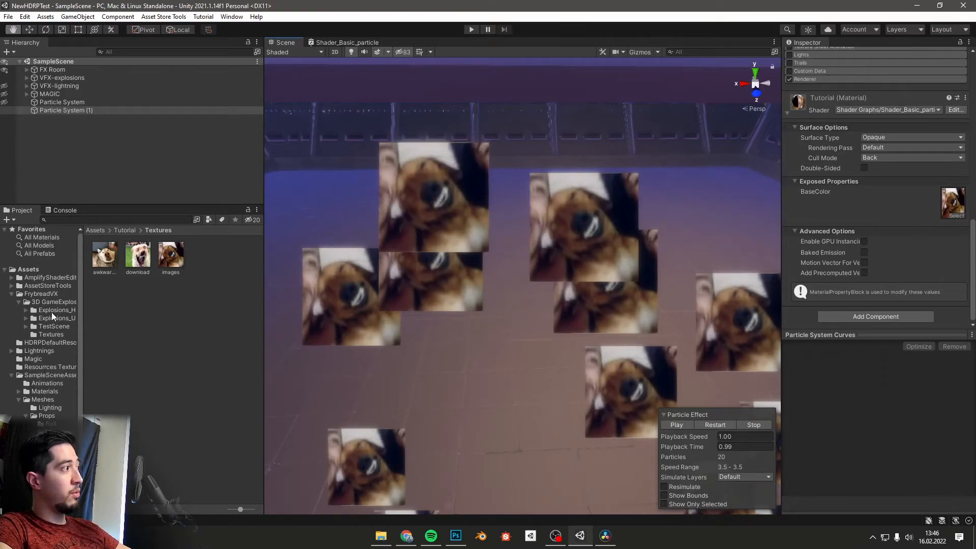
{"action": "left_click", "coordinate": [51, 334]}
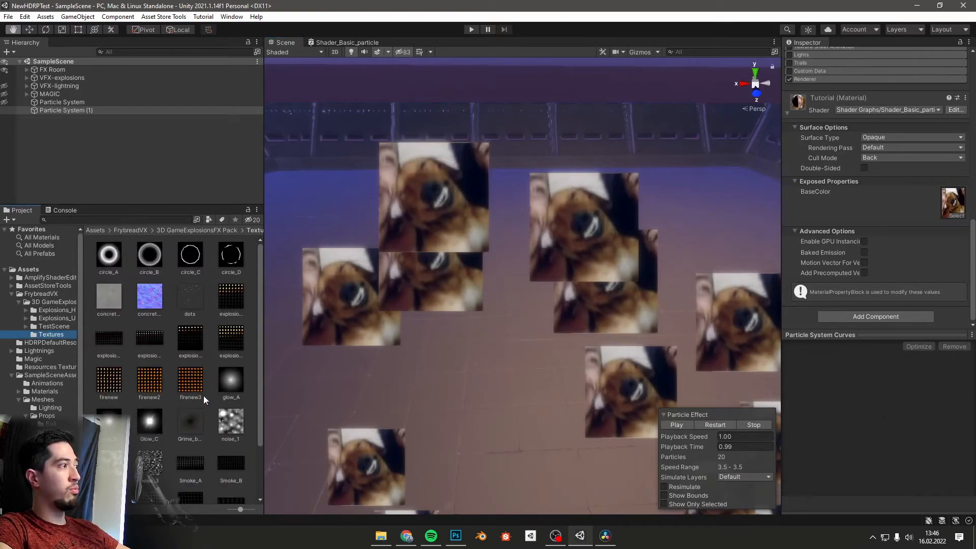
{"action": "left_click_drag", "start_coordinate": [239, 380], "coordinate": [952, 209]}
{"action": "scroll", "coordinate": [604, 219], "scroll_direction": "down", "scroll_amount": 5}
{"action": "left_click_drag", "start_coordinate": [437, 253], "coordinate": [512, 242], "text": "alt"}
{"action": "scroll", "coordinate": [284, 289], "scroll_direction": "up", "scroll_amount": 3}
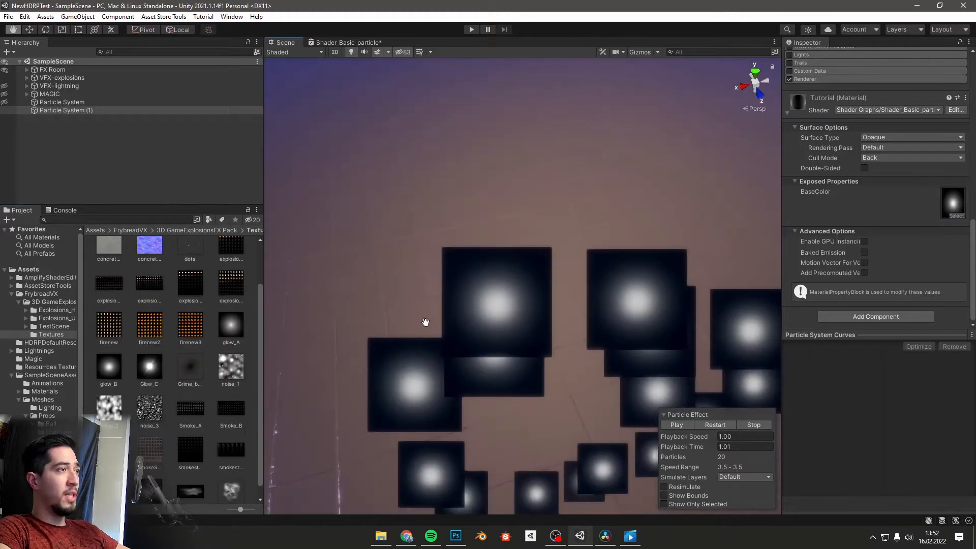
{"action": "left_click_drag", "start_coordinate": [479, 379], "coordinate": [527, 359], "text": "alt"}
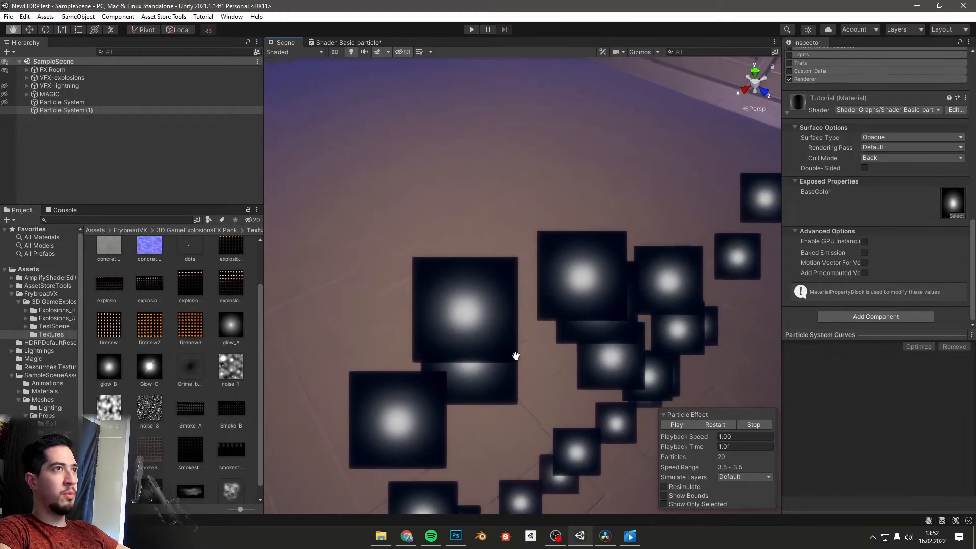
{"action": "scroll", "coordinate": [503, 351], "scroll_direction": "up", "scroll_amount": 5}
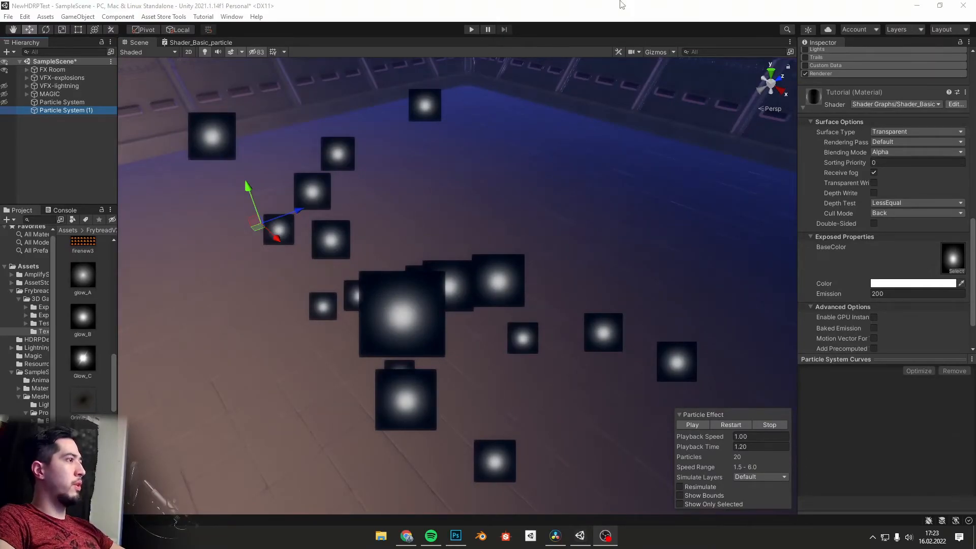
- Inspect the glow textures in the project, including Glow_C and glow_B, through their import settings and previews
{"action": "scroll", "coordinate": [83, 325], "scroll_direction": "down", "scroll_amount": 3}
{"action": "left_click", "coordinate": [79, 364]}
{"action": "scroll", "coordinate": [81, 363], "scroll_direction": "up", "scroll_amount": 3}
{"action": "left_click", "coordinate": [84, 336]}
{"action": "left_click", "coordinate": [83, 293]}
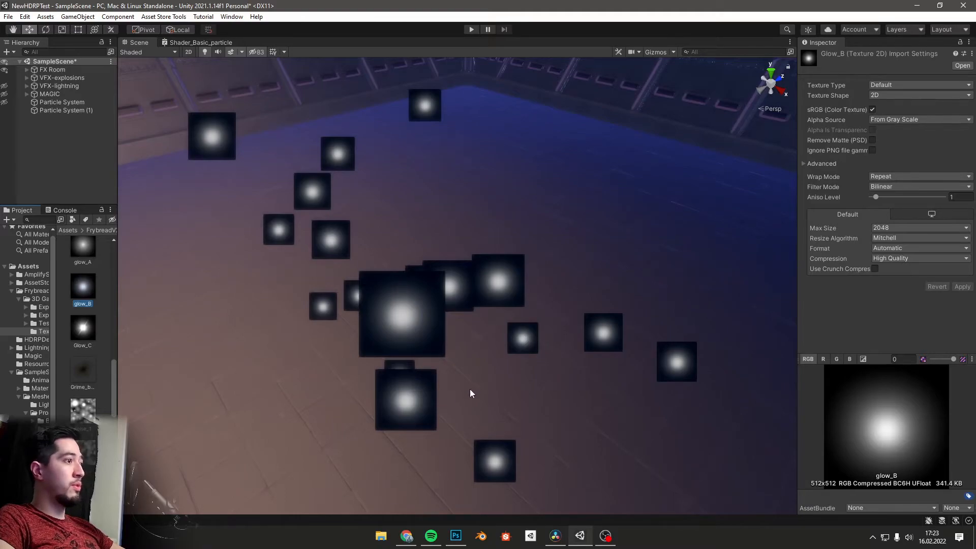
- Switch to Photoshop and create a new 512 by 512 pixel document
{"action": "left_click", "coordinate": [455, 535]}
{"action": "left_click", "coordinate": [30, 7]}
{"action": "left_click", "coordinate": [32, 18]}
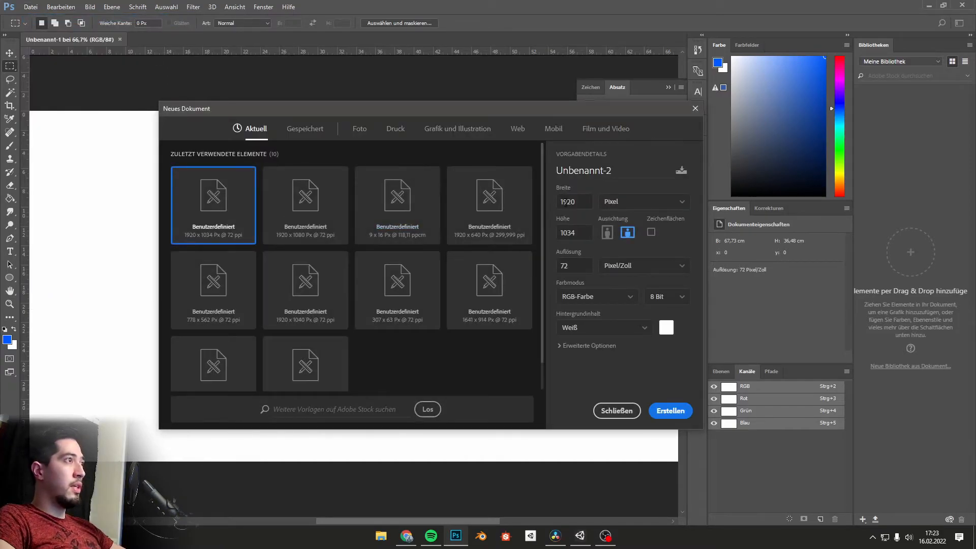
{"action": "double_click", "coordinate": [582, 206]}
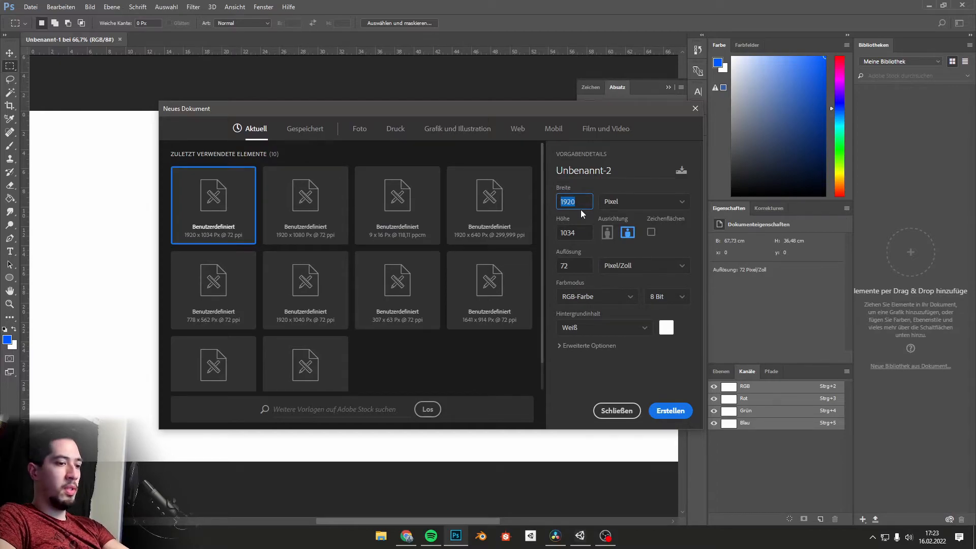
{"action": "type", "text": "512"}
{"action": "key", "text": "Tab"}
{"action": "type", "text": "512"}
{"action": "left_click", "coordinate": [666, 409]}
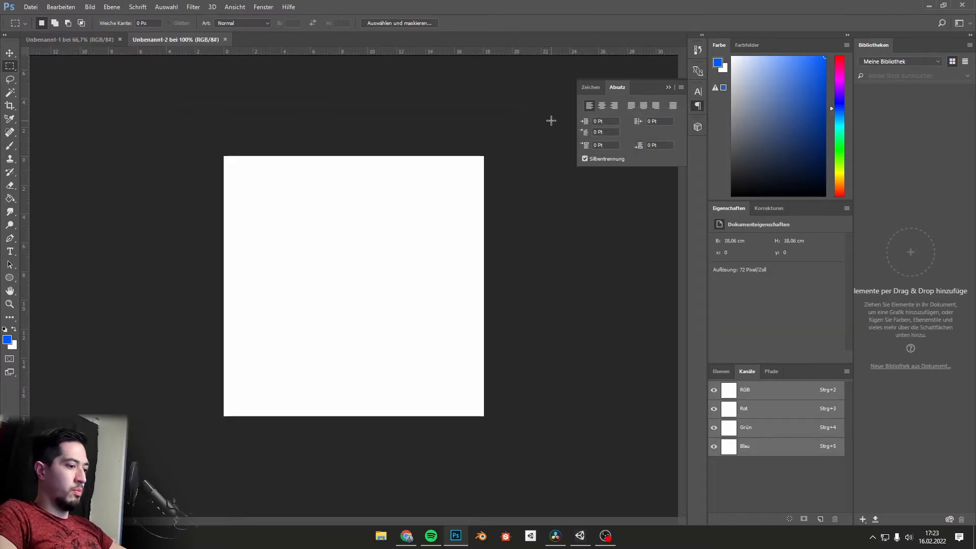
- Unlock the white background layer and invert it to black
{"action": "key", "text": "ctrl+plus"}
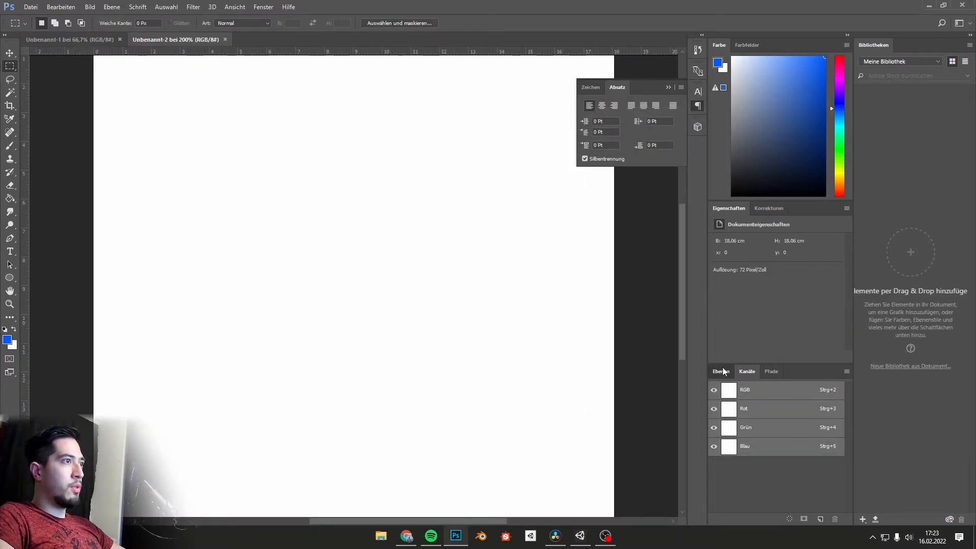
{"action": "left_click", "coordinate": [725, 372]}
{"action": "left_click", "coordinate": [837, 433]}
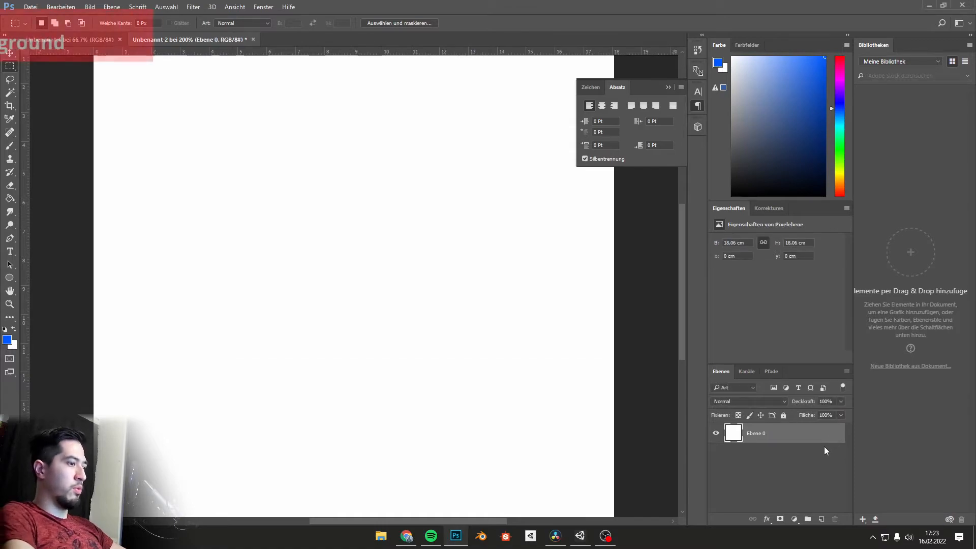
{"action": "key", "text": "ctrl+i"}
{"action": "key", "text": "ctrl+minus"}
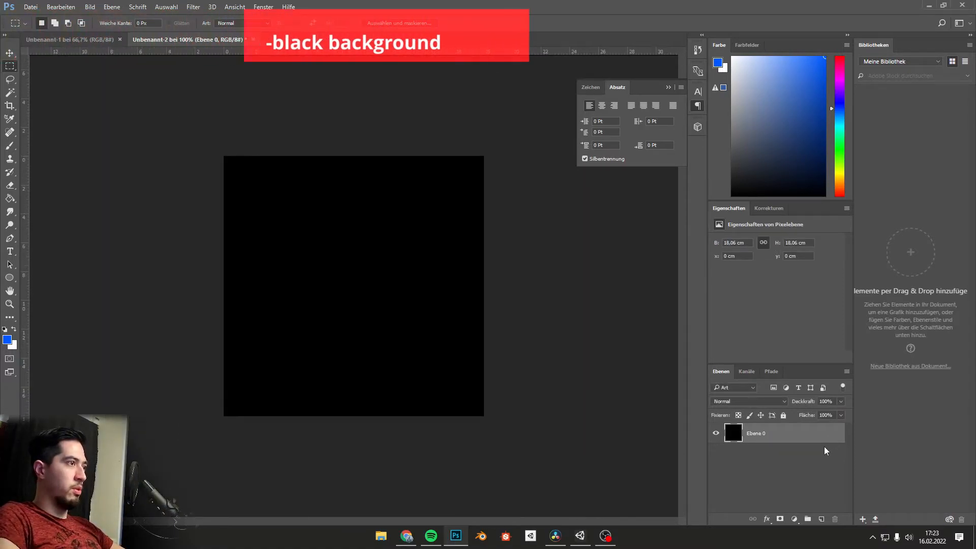
- Add a new layer above the black one and choose a soft round brush with 0% hardness at about 124 px
{"action": "left_click", "coordinate": [821, 519]}
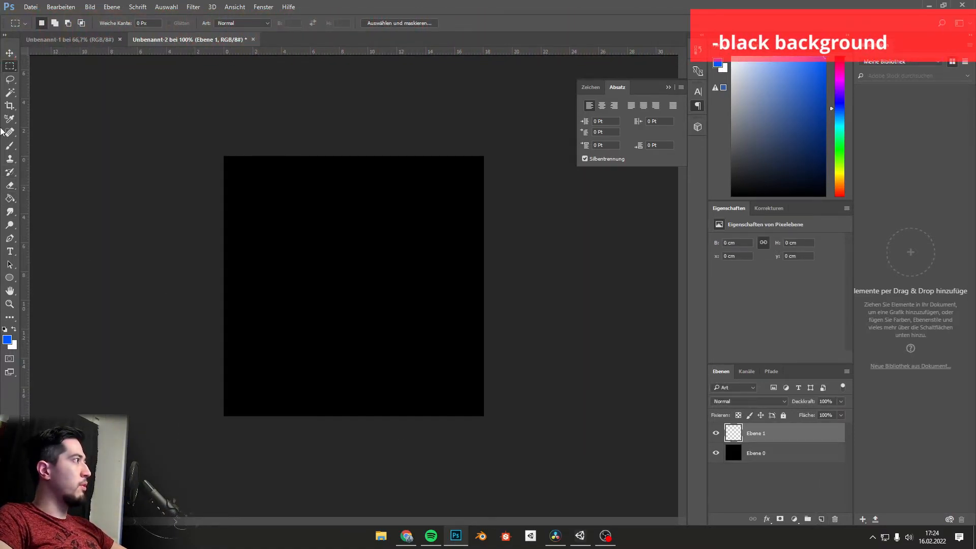
{"action": "left_click", "coordinate": [10, 146]}
{"action": "right_click", "coordinate": [367, 278]}
{"action": "left_click", "coordinate": [418, 371]}
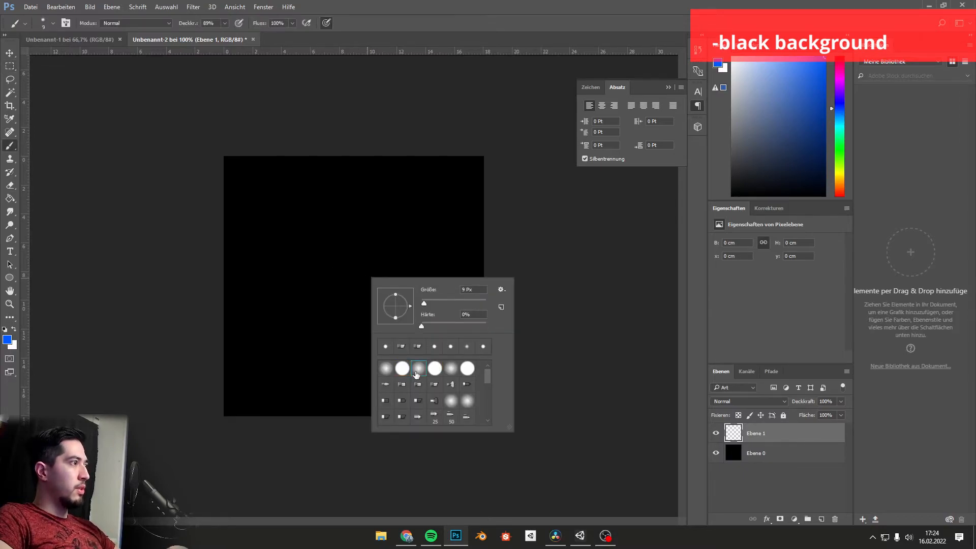
{"action": "left_click_drag", "start_coordinate": [452, 304], "coordinate": [458, 303]}
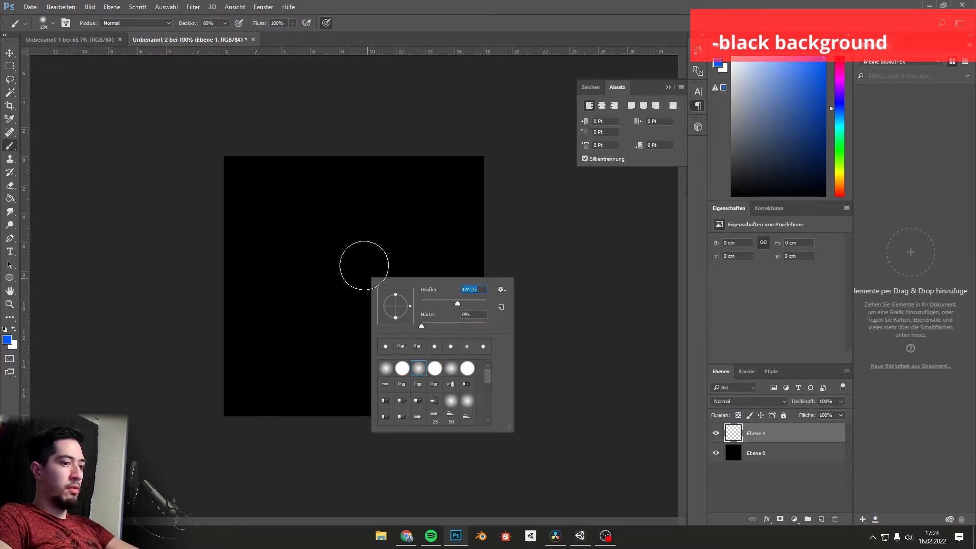
- Enlarge the soft round brush to about 260 px
{"action": "key", "text": "Up"}
{"action": "key", "text": "Up"}
{"action": "key", "text": "Up"}
{"action": "key", "text": "Up"}
{"action": "key", "text": "Up"}
{"action": "key", "text": "Up"}
{"action": "key", "text": "Up"}
{"action": "key", "text": "Up"}
{"action": "key", "text": "Up"}
{"action": "key", "text": "Up"}
{"action": "key", "text": "Up"}
{"action": "key", "text": "Up"}
{"action": "key", "text": "Up"}
{"action": "key", "text": "Up"}
{"action": "key", "text": "Up"}
{"action": "key", "text": "Up"}
{"action": "key", "text": "Up"}
{"action": "key", "text": "Up"}
{"action": "key", "text": "Up"}
{"action": "key", "text": "Up"}
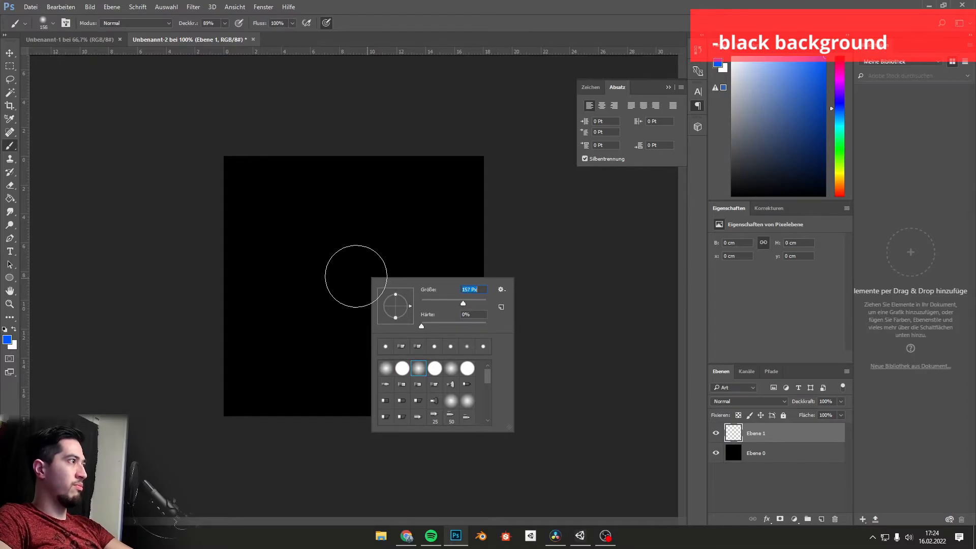
{"action": "key", "text": "Up"}
{"action": "key", "text": "Up"}
{"action": "key", "text": "Up"}
{"action": "key", "text": "Up"}
{"action": "key", "text": "Up"}
{"action": "key", "text": "Up"}
{"action": "key", "text": "Up"}
{"action": "key", "text": "Up"}
{"action": "key", "text": "Up"}
{"action": "key", "text": "Up"}
{"action": "key", "text": "Up"}
{"action": "key", "text": "Up"}
{"action": "key", "text": "Up"}
{"action": "key", "text": "Up"}
{"action": "key", "text": "Up"}
{"action": "key", "text": "Up"}
{"action": "key", "text": "Up"}
{"action": "key", "text": "Up"}
{"action": "key", "text": "Up"}
{"action": "key", "text": "Up"}
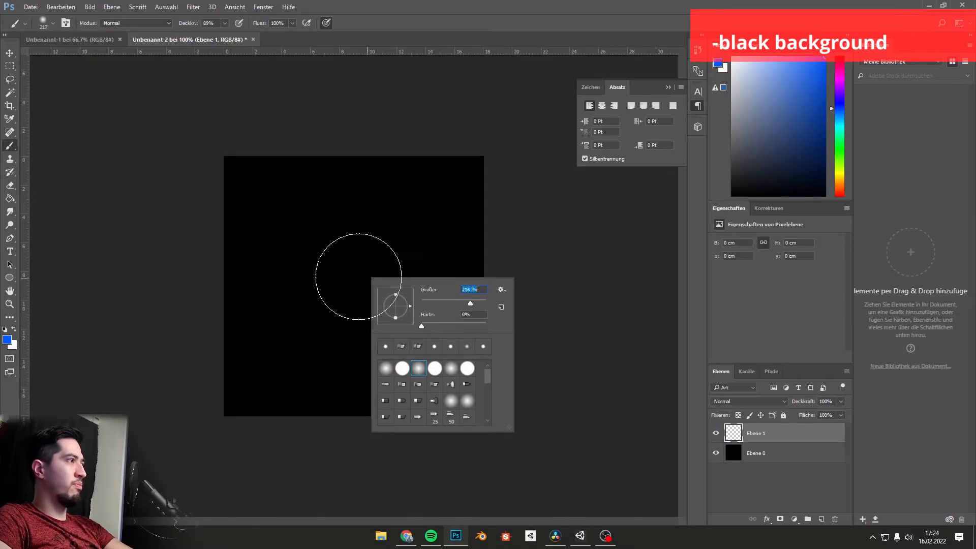
{"action": "key", "text": "Up"}
{"action": "key", "text": "Up"}
{"action": "key", "text": "Up"}
{"action": "key", "text": "Up"}
{"action": "key", "text": "Up"}
{"action": "key", "text": "Up"}
{"action": "key", "text": "Up"}
{"action": "key", "text": "Up"}
{"action": "key", "text": "Up"}
{"action": "key", "text": "Up"}
{"action": "key", "text": "Up"}
{"action": "key", "text": "Up"}
{"action": "key", "text": "Up"}
{"action": "key", "text": "Up"}
{"action": "key", "text": "Up"}
{"action": "key", "text": "Up"}
{"action": "key", "text": "Up"}
{"action": "key", "text": "Up"}
{"action": "key", "text": "Up"}
{"action": "key", "text": "Up"}
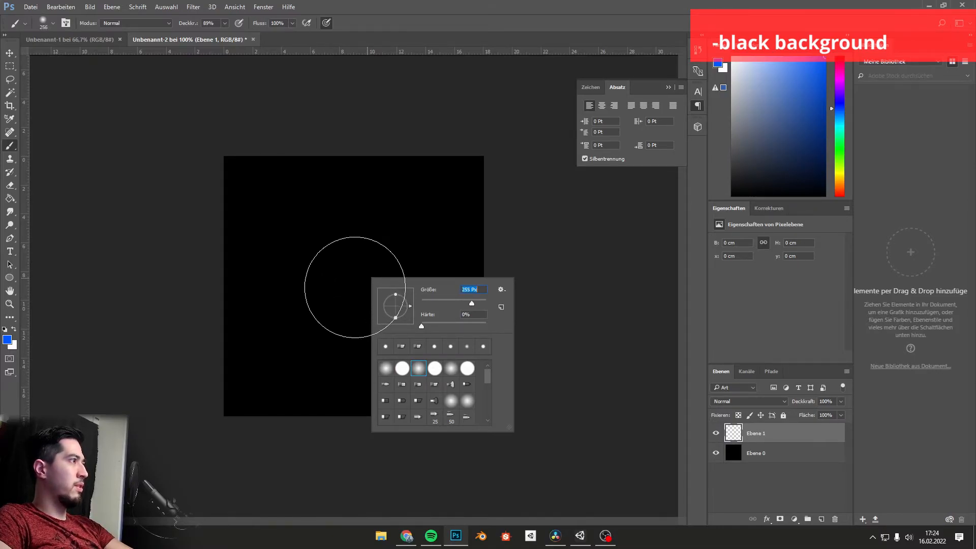
- Paint a soft white glow in the middle of the canvas and duplicate its layer
{"action": "left_click", "coordinate": [15, 330]}
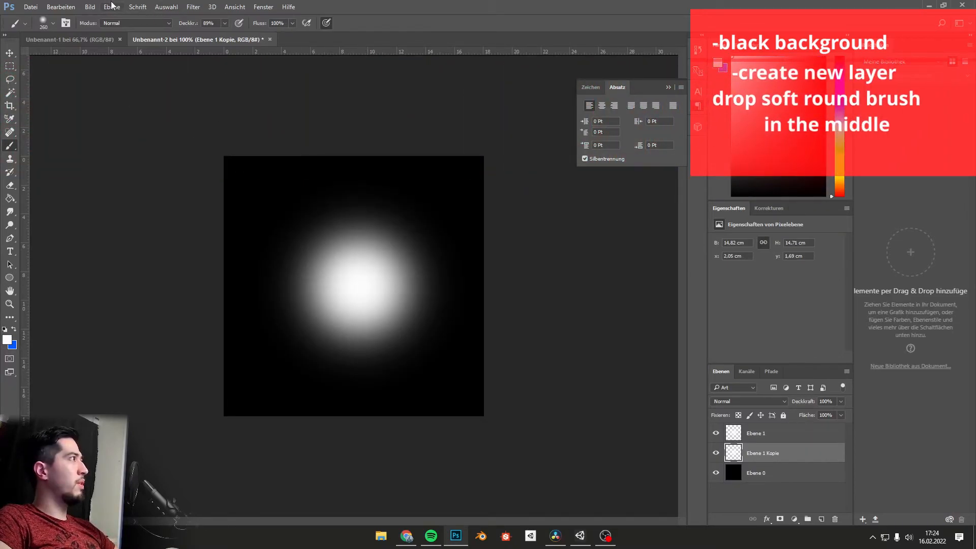
{"action": "left_click", "coordinate": [147, 8]}
{"action": "left_click", "coordinate": [526, 2]}
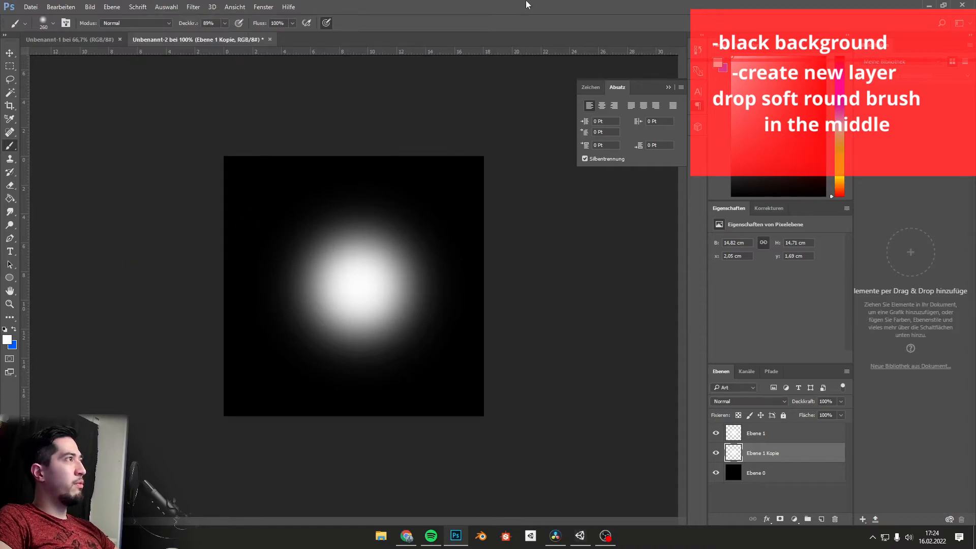
{"action": "key", "text": "ctrl+plus"}
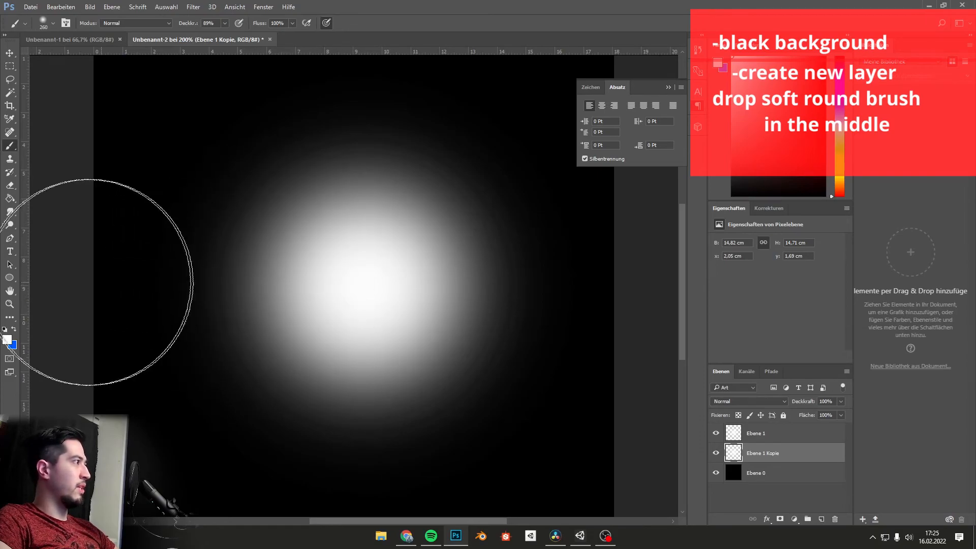
- Set the brush size to 59 px
{"action": "right_click", "coordinate": [307, 251]}
{"action": "left_click", "coordinate": [311, 253]}
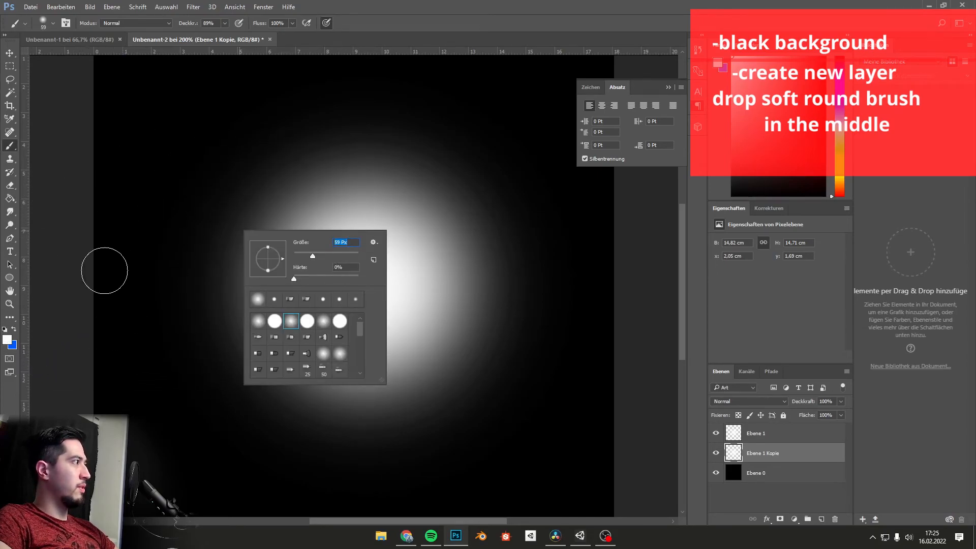
{"action": "left_click", "coordinate": [564, 3]}
{"action": "key", "text": "ctrl+minus"}
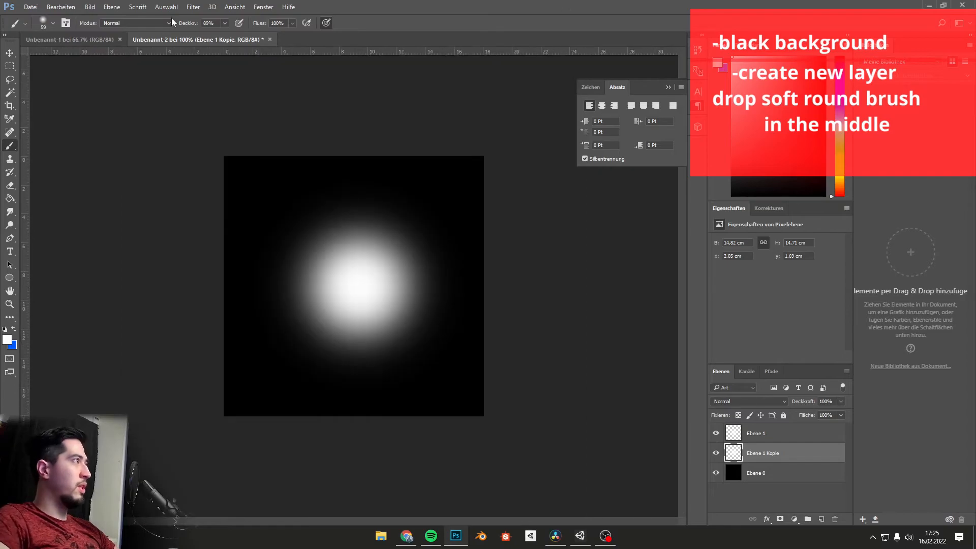
- Apply a Gaussian blur with a 66.8 pixel radius to the Ebene 1 Kopie layer
{"action": "left_click", "coordinate": [194, 7]}
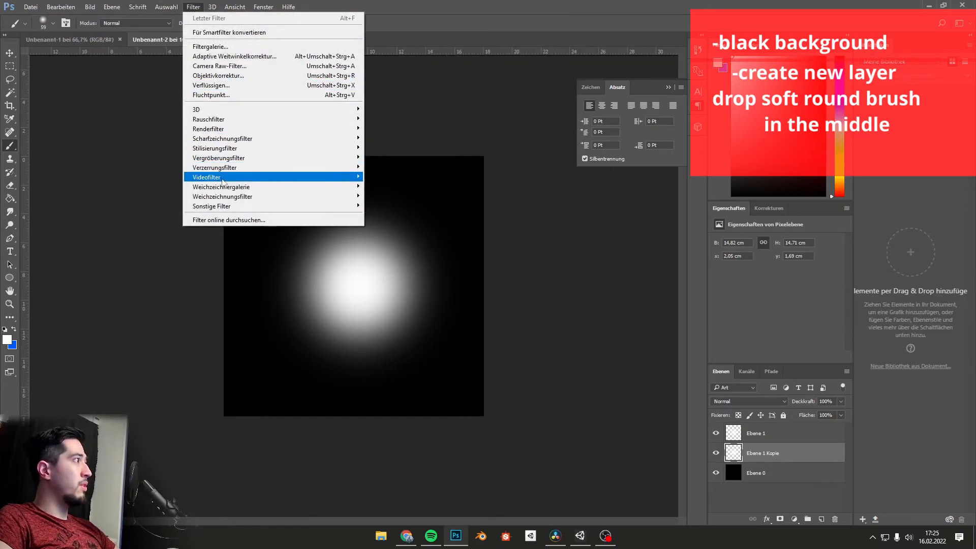
{"action": "mouse_move", "coordinate": [235, 189]}
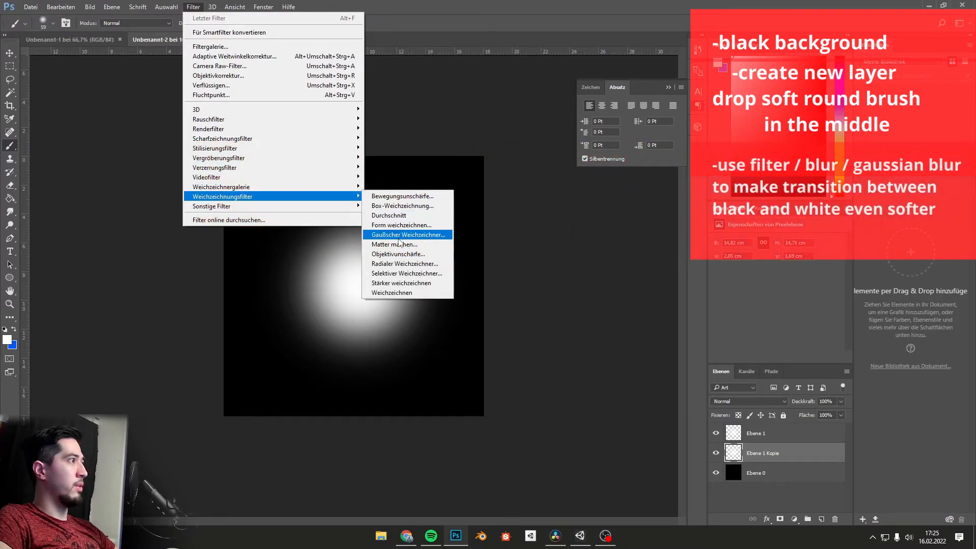
{"action": "left_click", "coordinate": [404, 235]}
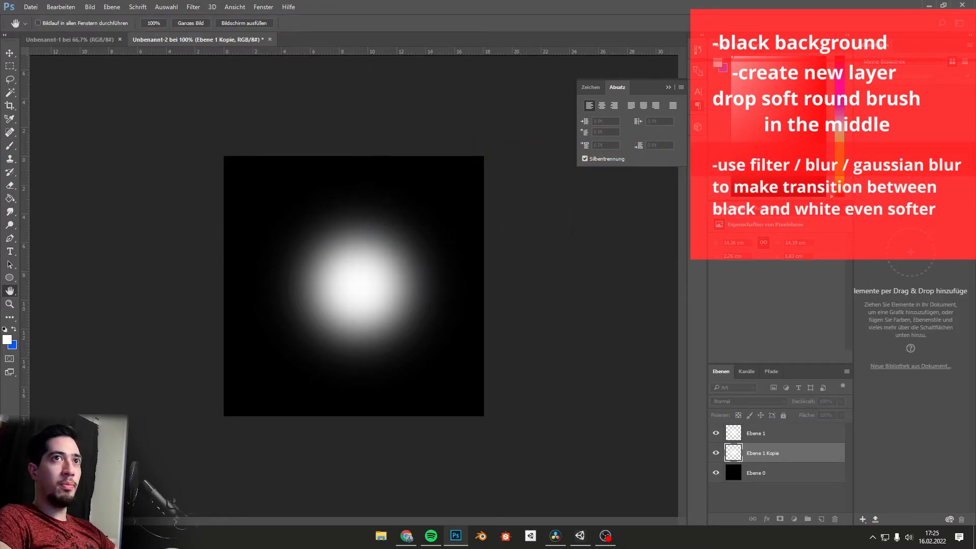
{"action": "left_click_drag", "start_coordinate": [694, 357], "coordinate": [711, 354]}
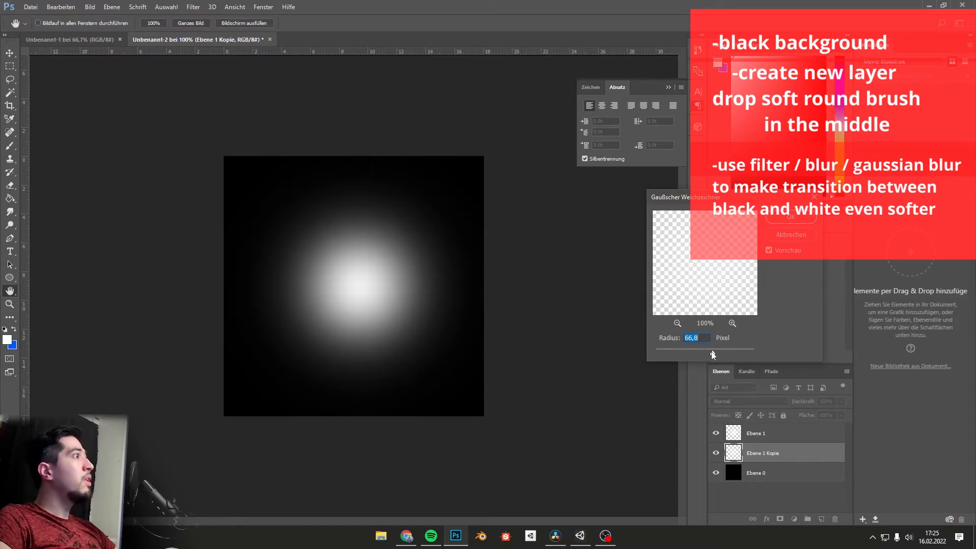
{"action": "left_click", "coordinate": [784, 219]}
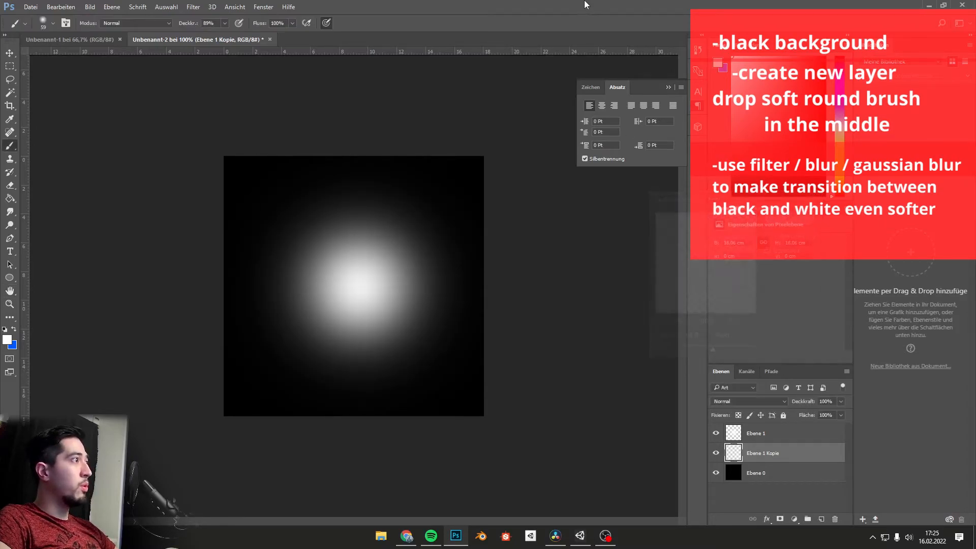
{"action": "key", "text": "ctrl+plus"}
{"action": "key", "text": "b"}
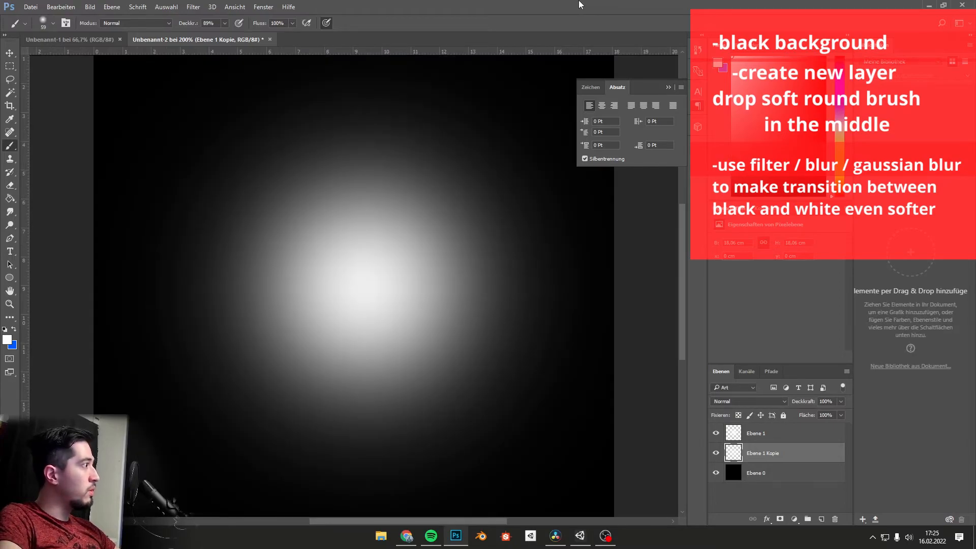
{"action": "key", "text": "ctrl+minus"}
{"action": "key", "text": "ctrl+minus"}
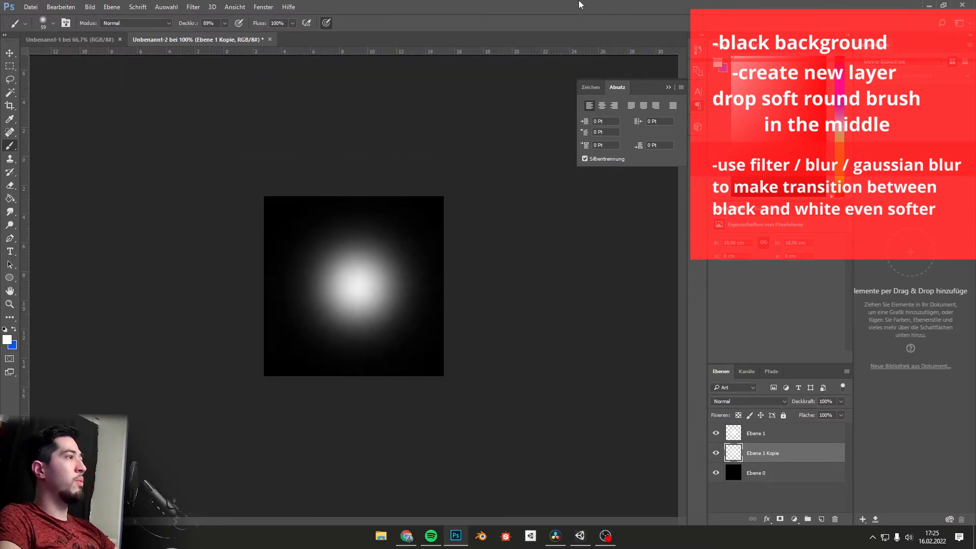
- Apply a Gaussian blur with a 7.0 pixel radius to the Ebene 1 layer
{"action": "left_click", "coordinate": [757, 440]}
{"action": "left_click", "coordinate": [194, 7]}
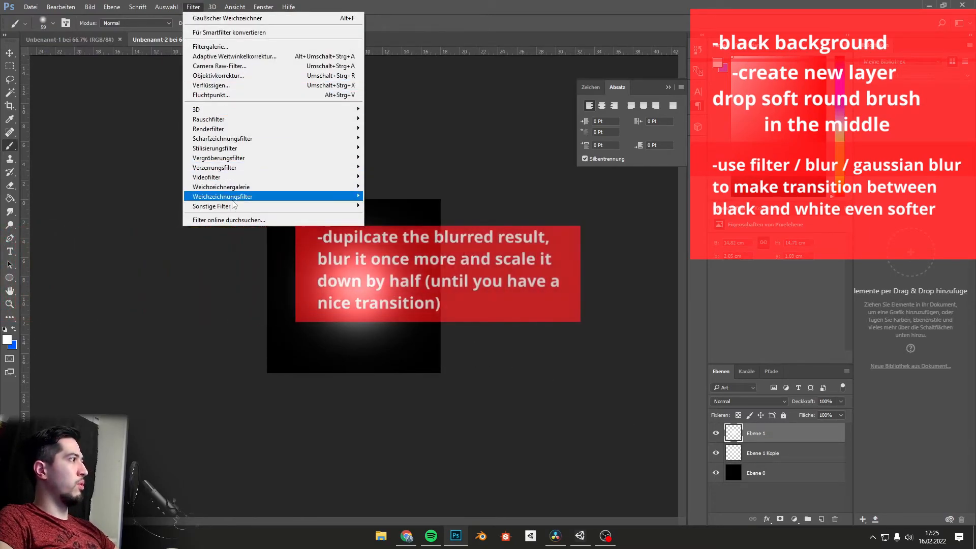
{"action": "mouse_move", "coordinate": [254, 196]}
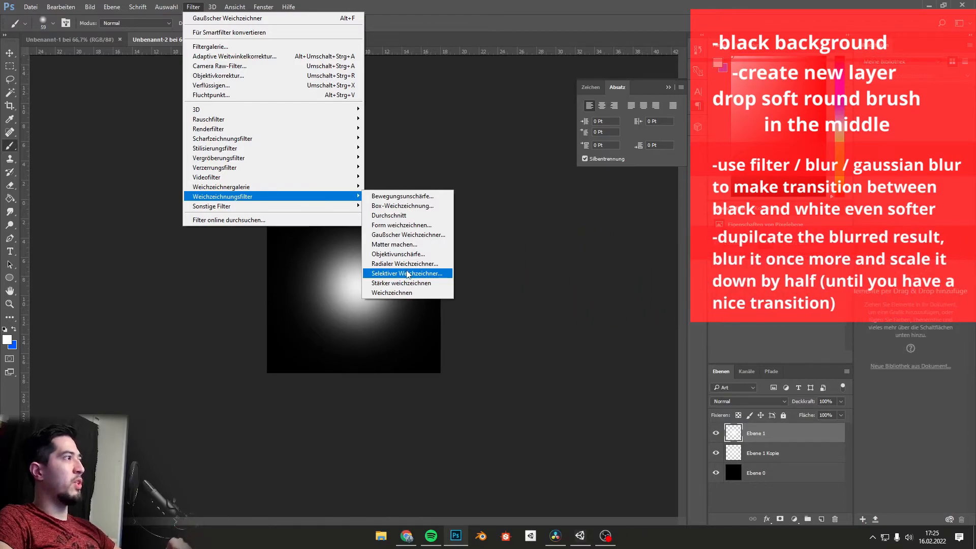
{"action": "left_click", "coordinate": [404, 234]}
{"action": "mouse_move", "coordinate": [700, 355]}
{"action": "left_mouse_down"}
{"action": "mouse_move", "coordinate": [679, 352]}
{"action": "mouse_move", "coordinate": [706, 349]}
{"action": "mouse_move", "coordinate": [687, 352]}
{"action": "left_mouse_up"}
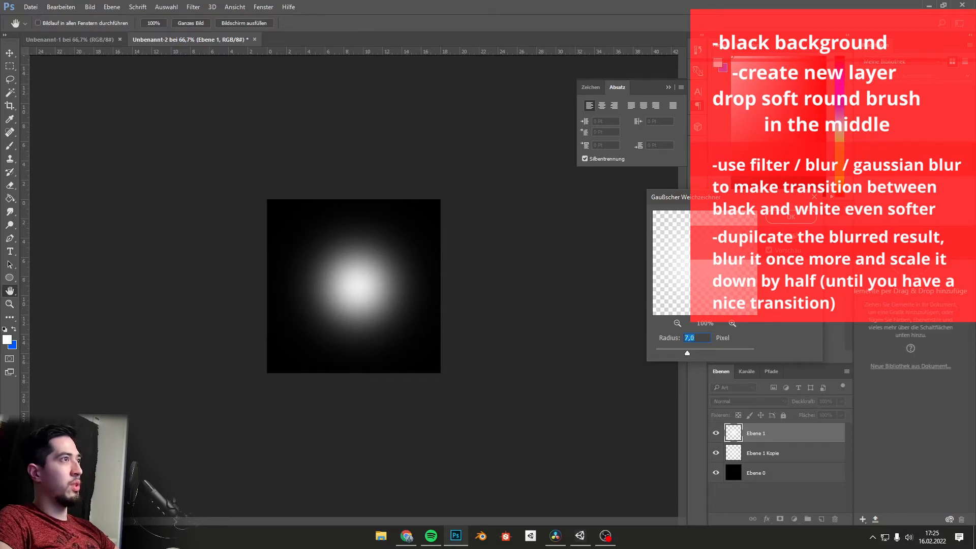
{"action": "left_click", "coordinate": [791, 217]}
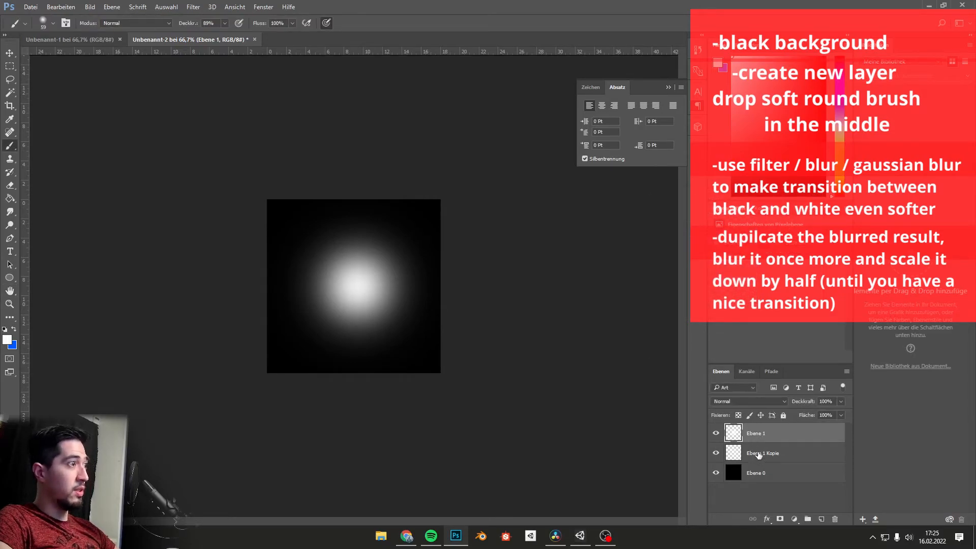
- Duplicate the blurred Ebene 1 layer and scale the copy down around the centre of the glow
{"action": "key", "text": "ctrl+j"}
{"action": "key", "text": "ctrl+t"}
{"action": "left_click_drag", "start_coordinate": [427, 217], "coordinate": [405, 237]}
{"action": "key", "text": "Return"}
{"action": "key", "text": "ctrl+plus"}
{"action": "key", "text": "ctrl+minus"}
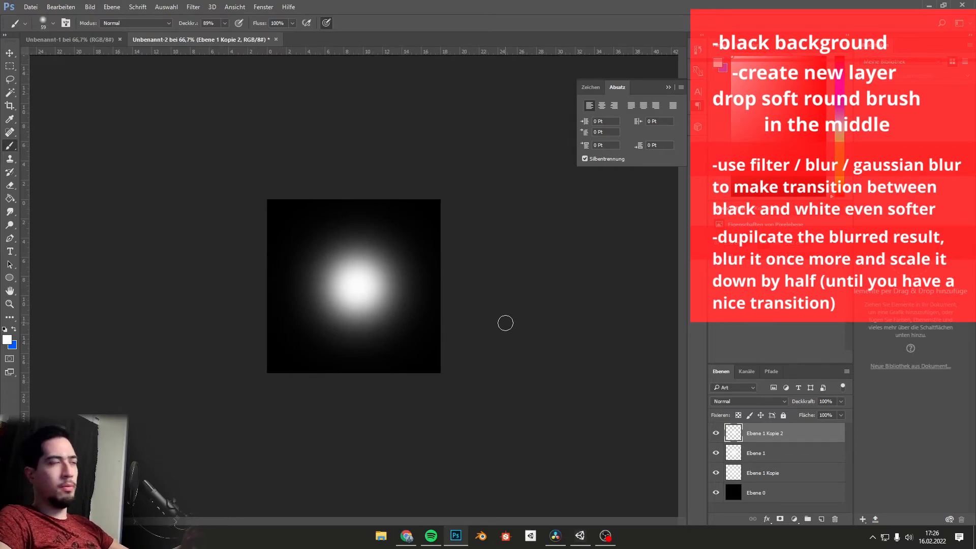
{"action": "left_click", "coordinate": [10, 66]}
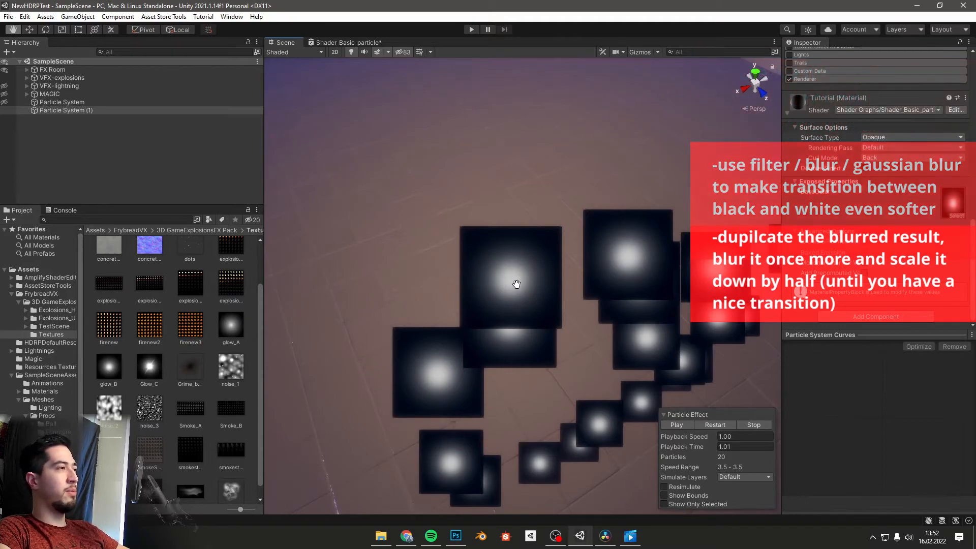
- In Unity, compare the Shader_Basic_particle graph with how the particles look in the scene
{"action": "left_click", "coordinate": [355, 41]}
{"action": "scroll", "coordinate": [508, 228], "scroll_direction": "down", "scroll_amount": 1}
{"action": "scroll", "coordinate": [538, 234], "scroll_direction": "up", "scroll_amount": 2}
{"action": "middle_click_drag", "start_coordinate": [521, 266], "coordinate": [610, 238]}
{"action": "left_click", "coordinate": [275, 42]}
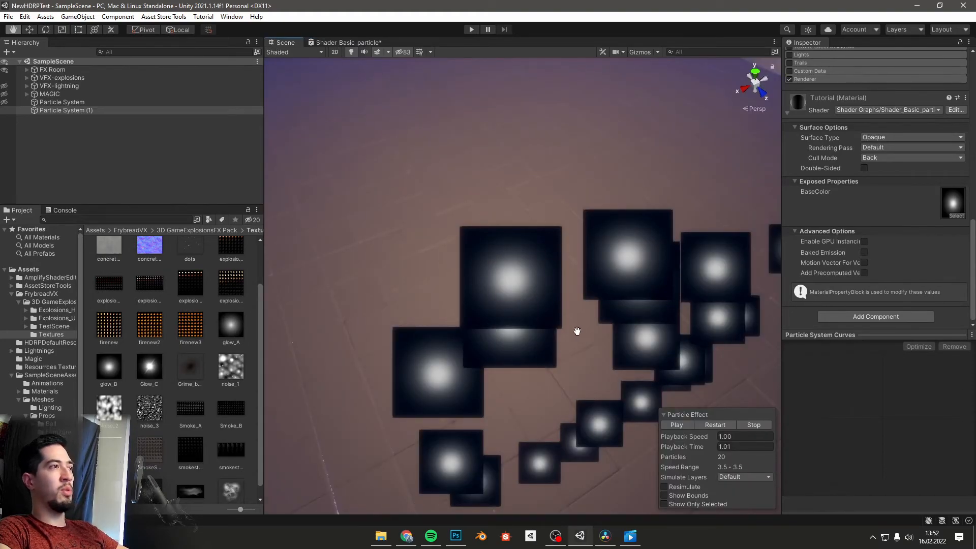
{"action": "left_click", "coordinate": [334, 41]}
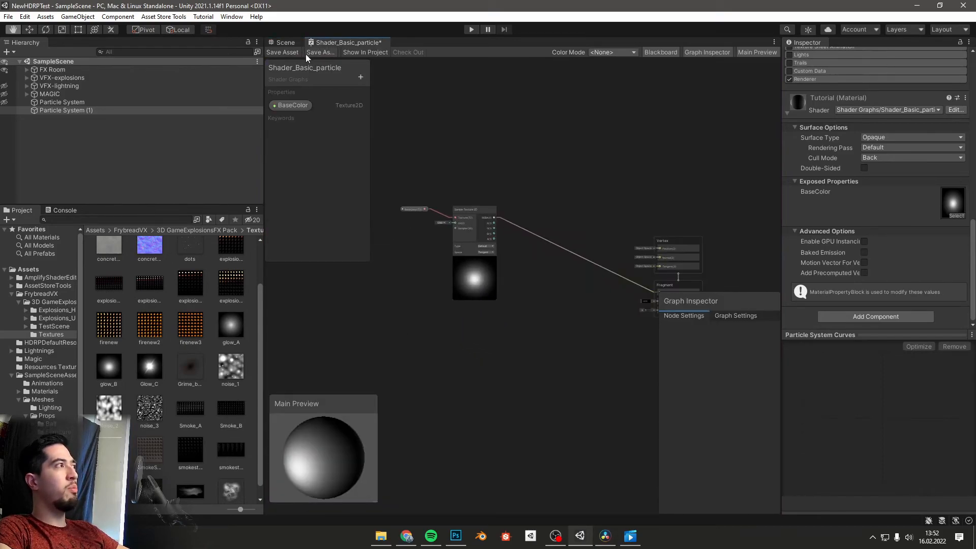
{"action": "left_click", "coordinate": [294, 43]}
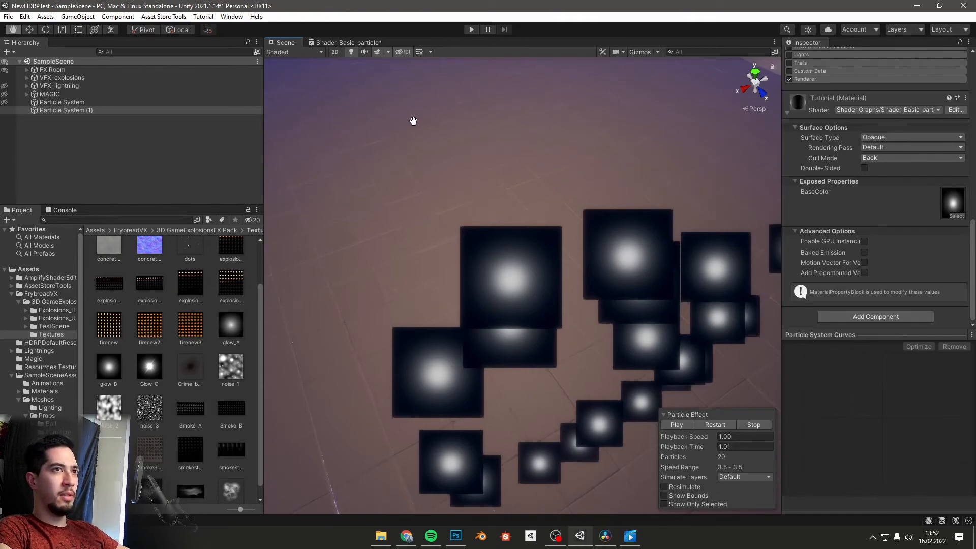
- Move the Sample Texture 2D node below the BaseColor node in the Shader_Basic_particle graph
{"action": "left_click", "coordinate": [340, 44]}
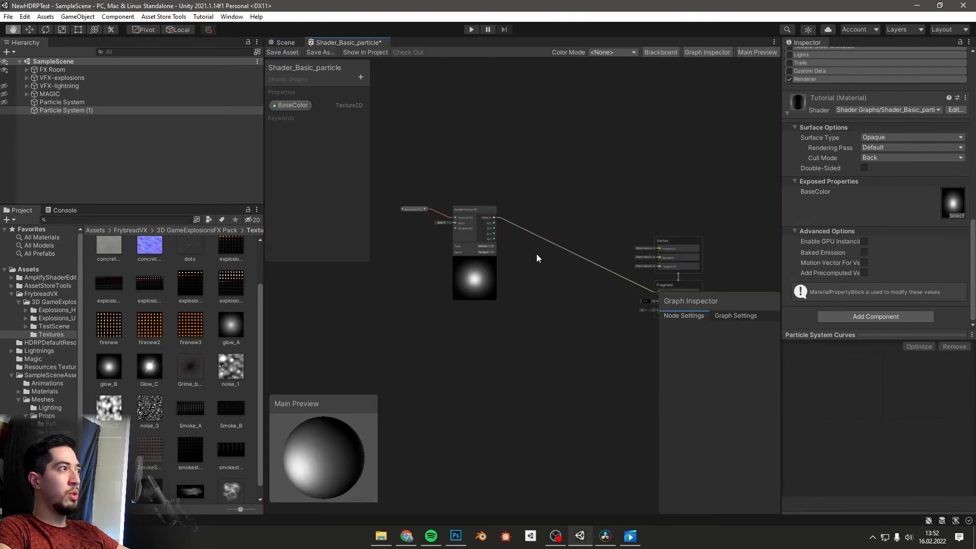
{"action": "scroll", "coordinate": [593, 211], "scroll_direction": "up", "scroll_amount": 2}
{"action": "left_click_drag", "start_coordinate": [506, 233], "coordinate": [478, 262]}
{"action": "left_click", "coordinate": [498, 206]}
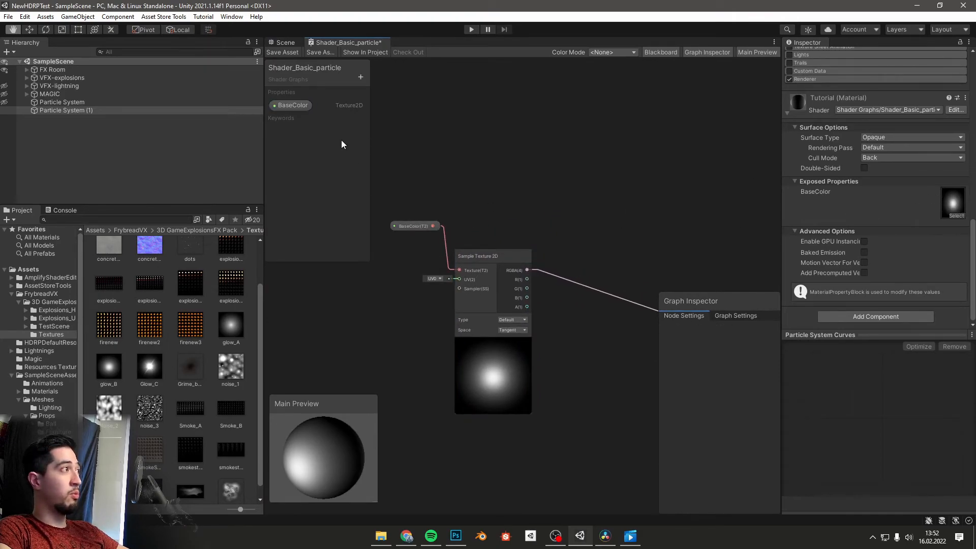
- Locate the texture assigned to the material's BaseColor and inspect the BaseColor property's settings in the shader graph
{"action": "left_click", "coordinate": [281, 42]}
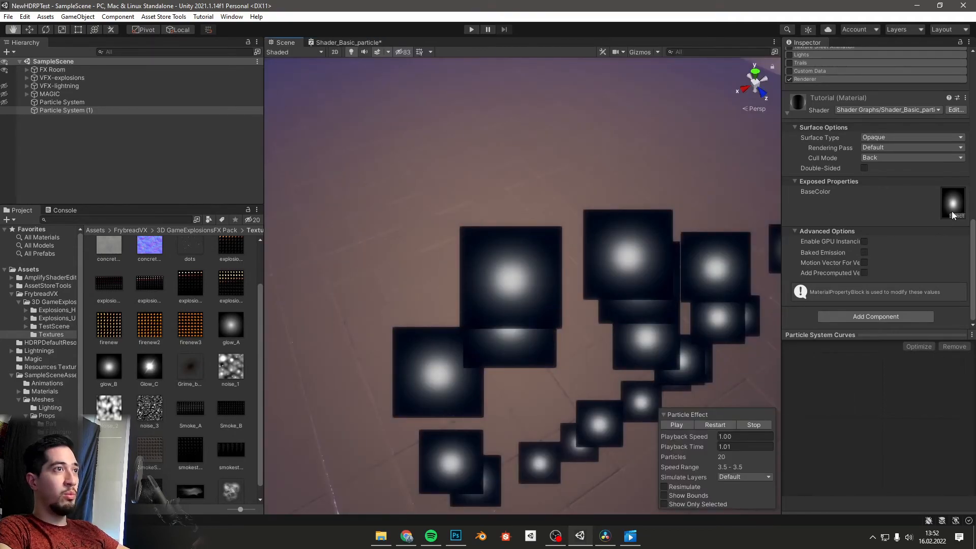
{"action": "left_click", "coordinate": [953, 203]}
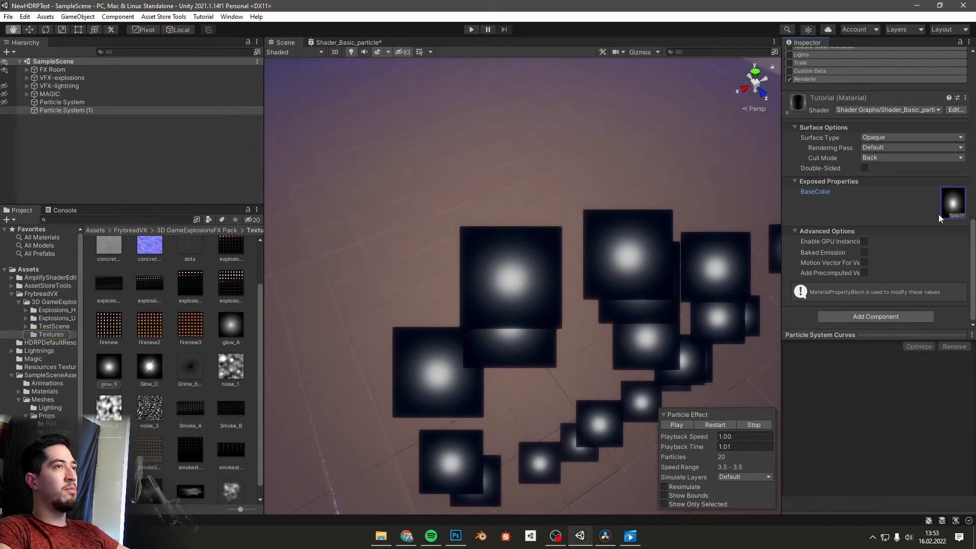
{"action": "left_click", "coordinate": [349, 44]}
{"action": "scroll", "coordinate": [370, 255], "scroll_direction": "up", "scroll_amount": 3}
{"action": "left_click", "coordinate": [429, 277]}
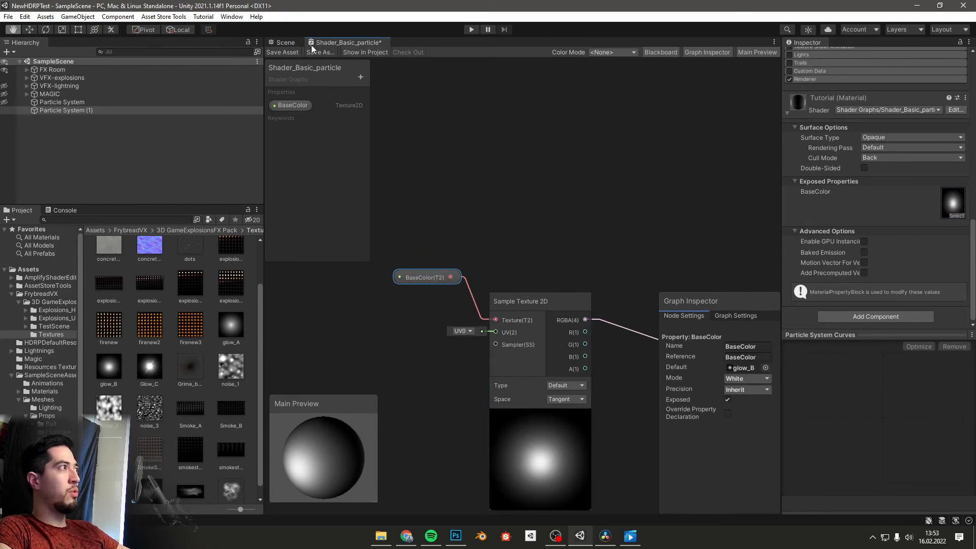
- Examine the particles and their black backgrounds in the scene from farther away
{"action": "left_click", "coordinate": [285, 42]}
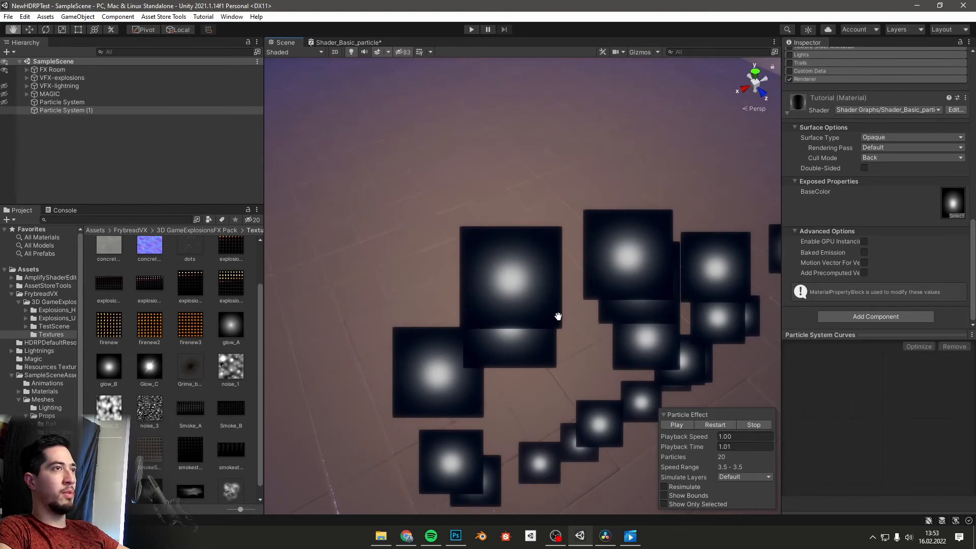
{"action": "right_click_drag", "start_coordinate": [619, 305], "coordinate": [586, 285]}
{"action": "key", "text": "d"}
{"action": "key", "text": "s"}
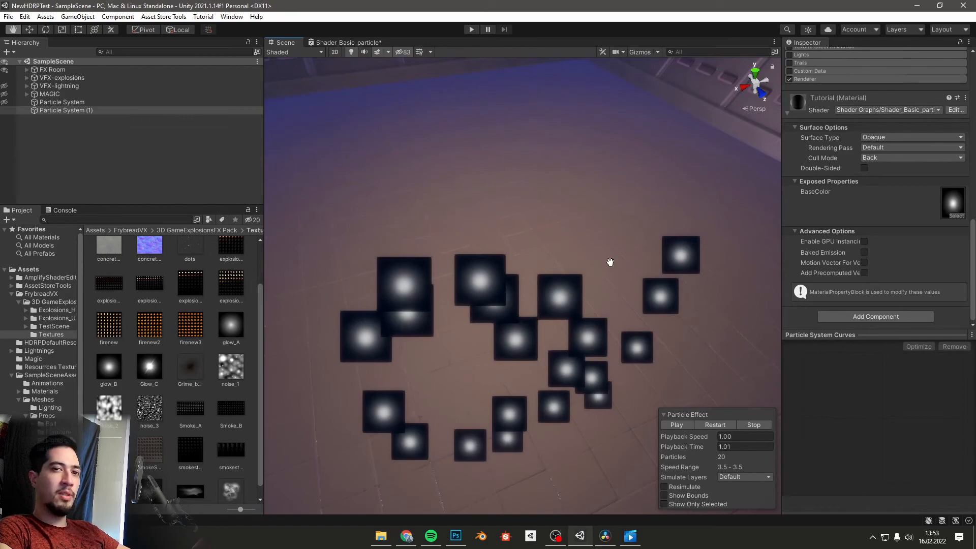
- Move the Sample Texture 2D node level with the Fragment block's Base Color input and examine the Fragment inputs
{"action": "left_click", "coordinate": [346, 43]}
{"action": "scroll", "coordinate": [488, 153], "scroll_direction": "down", "scroll_amount": 5}
{"action": "left_click_drag", "start_coordinate": [492, 191], "coordinate": [494, 193]}
{"action": "left_click_drag", "start_coordinate": [483, 146], "coordinate": [459, 214]}
{"action": "left_click", "coordinate": [631, 218]}
{"action": "scroll", "coordinate": [634, 233], "scroll_direction": "up", "scroll_amount": 3}
{"action": "middle_click_drag", "start_coordinate": [634, 232], "coordinate": [555, 269]}
{"action": "scroll", "coordinate": [546, 262], "scroll_direction": "up", "scroll_amount": 2}
{"action": "scroll", "coordinate": [555, 269], "scroll_direction": "down", "scroll_amount": 2}
{"action": "scroll", "coordinate": [617, 264], "scroll_direction": "up", "scroll_amount": 2}
{"action": "middle_click_drag", "start_coordinate": [616, 264], "coordinate": [530, 264]}
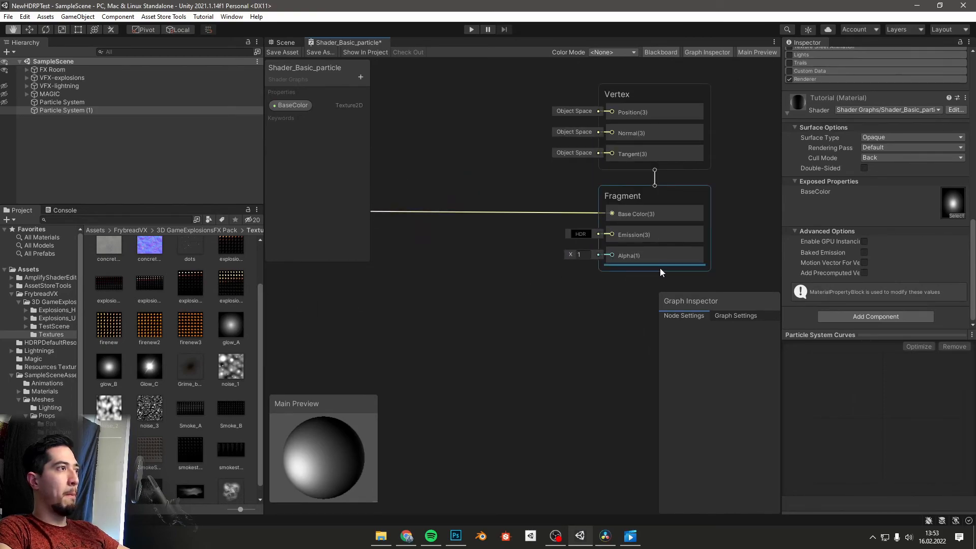
- Connect the Sample Texture 2D node's R output to the Fragment block's Alpha input and check the shader preview
{"action": "scroll", "coordinate": [423, 307], "scroll_direction": "down", "scroll_amount": 2}
{"action": "middle_click_drag", "start_coordinate": [423, 307], "coordinate": [617, 315]}
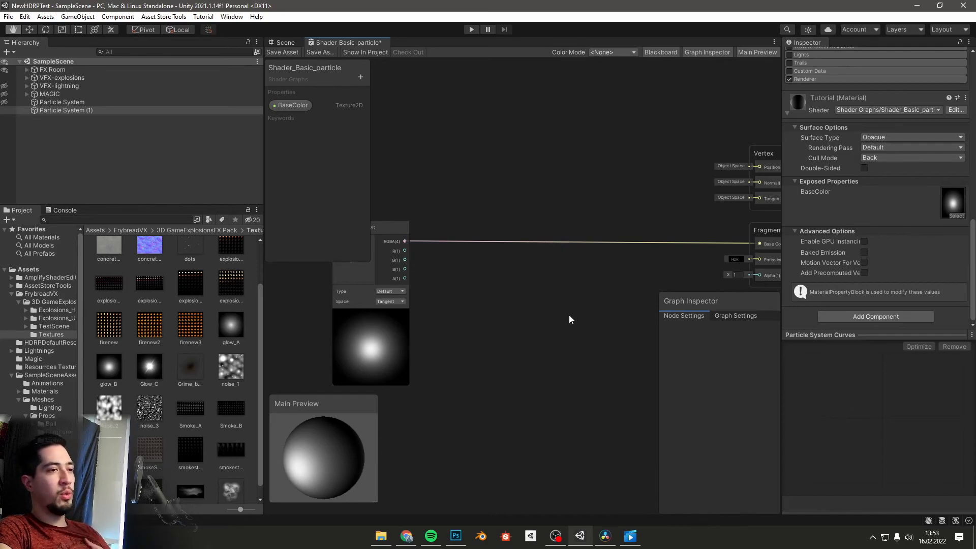
{"action": "middle_click_drag", "start_coordinate": [541, 294], "coordinate": [545, 325]}
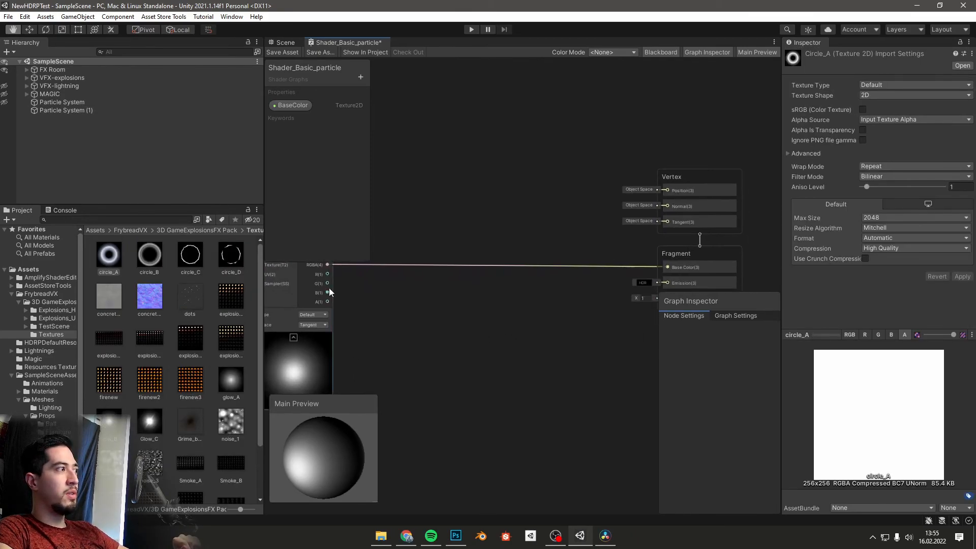
{"action": "mouse_move", "coordinate": [326, 275]}
{"action": "left_mouse_down"}
{"action": "mouse_move", "coordinate": [508, 266]}
{"action": "mouse_move", "coordinate": [644, 292]}
{"action": "mouse_move", "coordinate": [558, 316]}
{"action": "mouse_move", "coordinate": [540, 299]}
{"action": "left_mouse_up"}
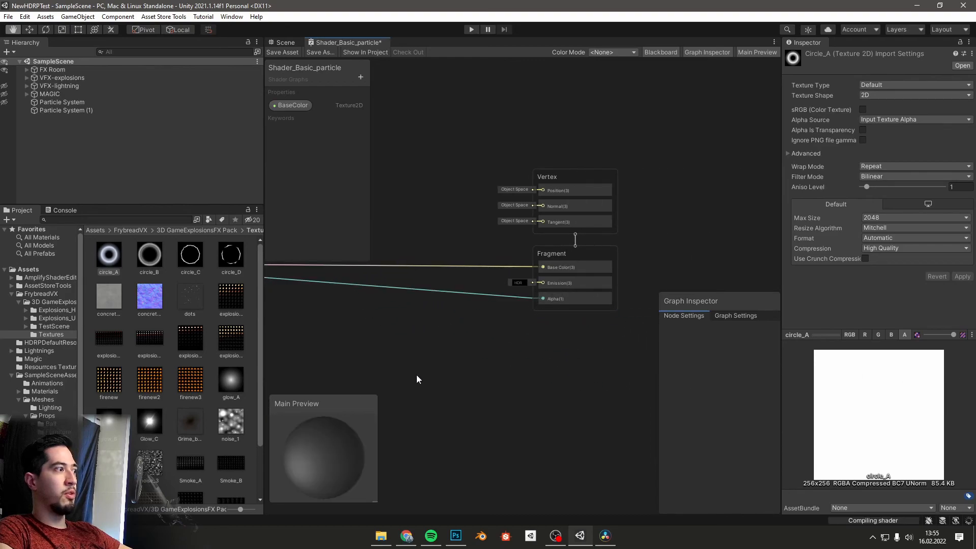
{"action": "left_click_drag", "start_coordinate": [317, 476], "coordinate": [366, 447]}
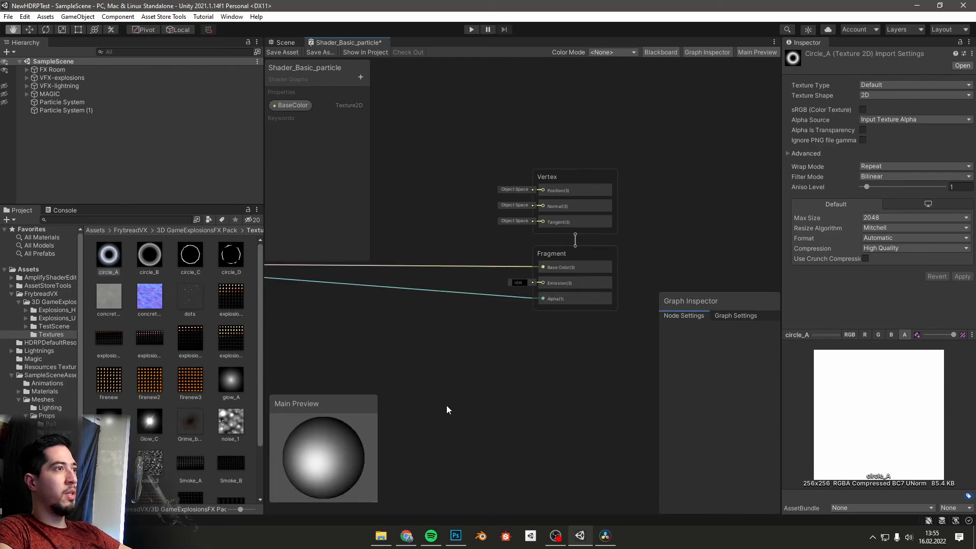
- Set the shader graph's HDRP surface type to Transparent, check the preview and save the shader asset
{"action": "left_click", "coordinate": [749, 320]}
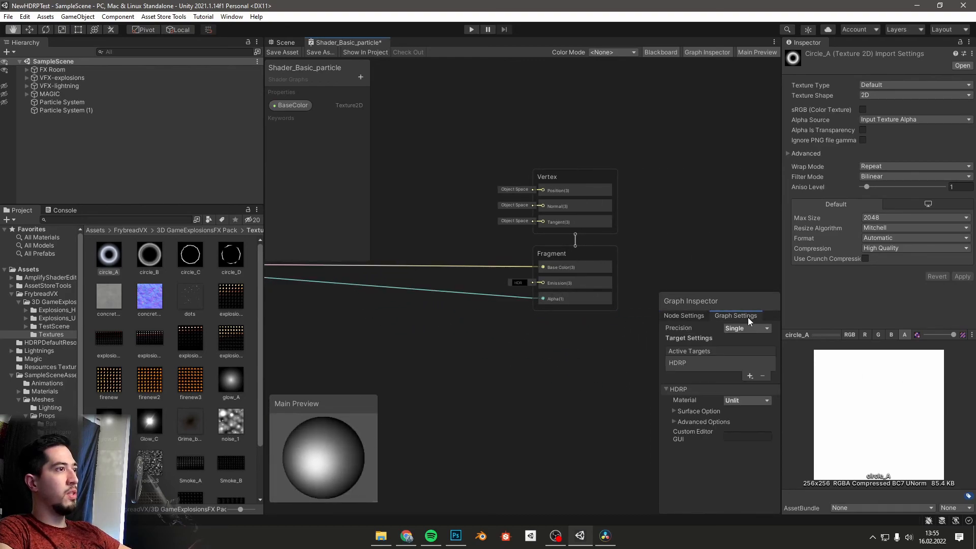
{"action": "left_click", "coordinate": [674, 411]}
{"action": "left_click", "coordinate": [744, 423]}
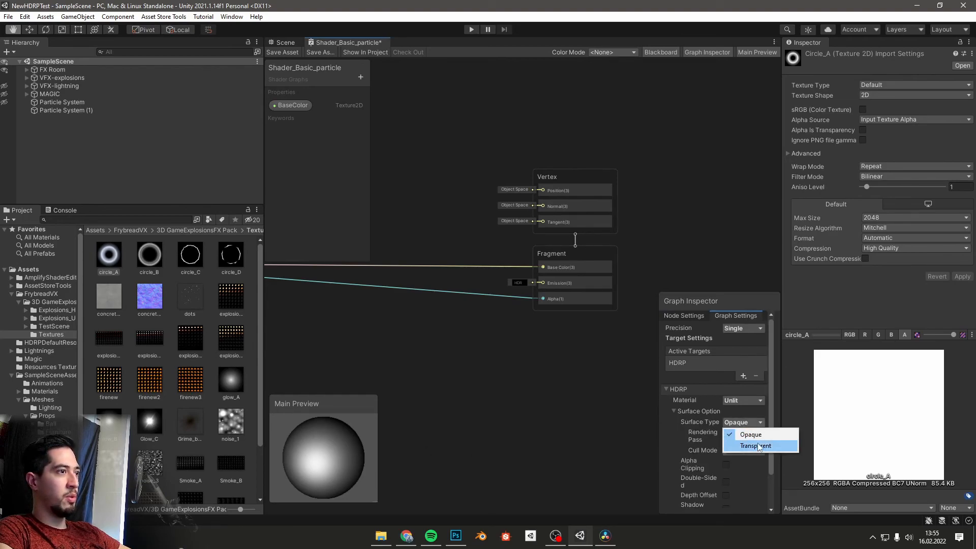
{"action": "left_click", "coordinate": [757, 446]}
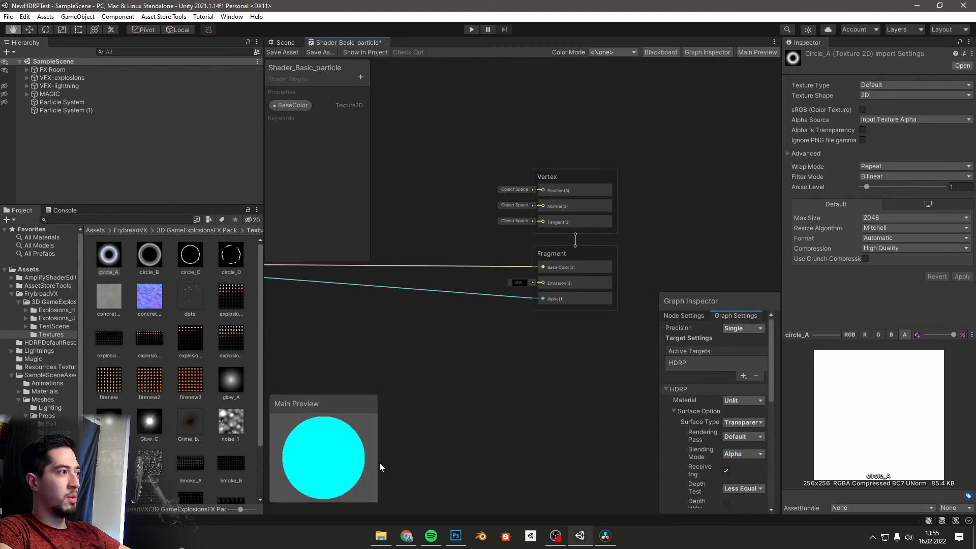
{"action": "mouse_move", "coordinate": [340, 463]}
{"action": "left_mouse_down"}
{"action": "mouse_move", "coordinate": [319, 472]}
{"action": "mouse_move", "coordinate": [358, 460]}
{"action": "mouse_move", "coordinate": [349, 464]}
{"action": "left_mouse_up"}
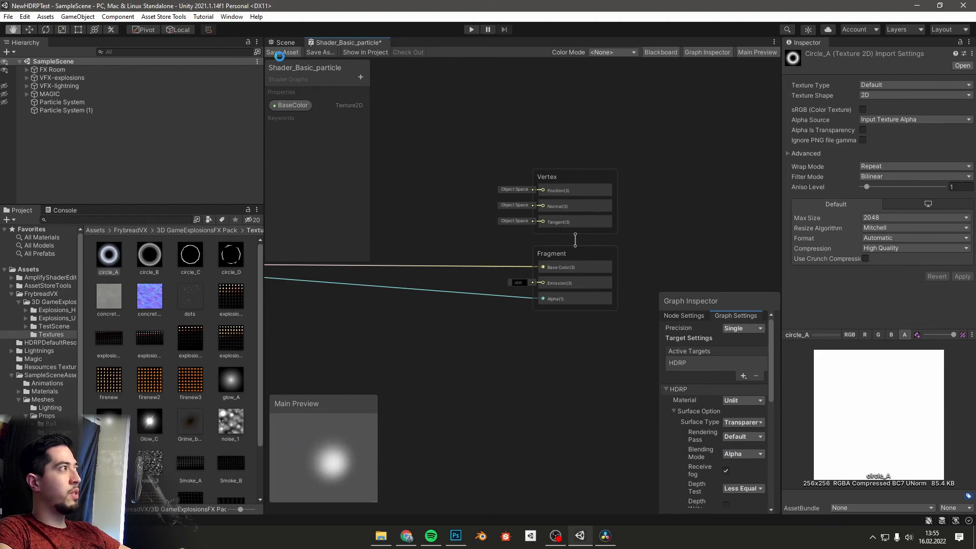
- Set the surface type of the Tutorial material on Particle System (1) to Transparent
{"action": "left_click", "coordinate": [282, 43]}
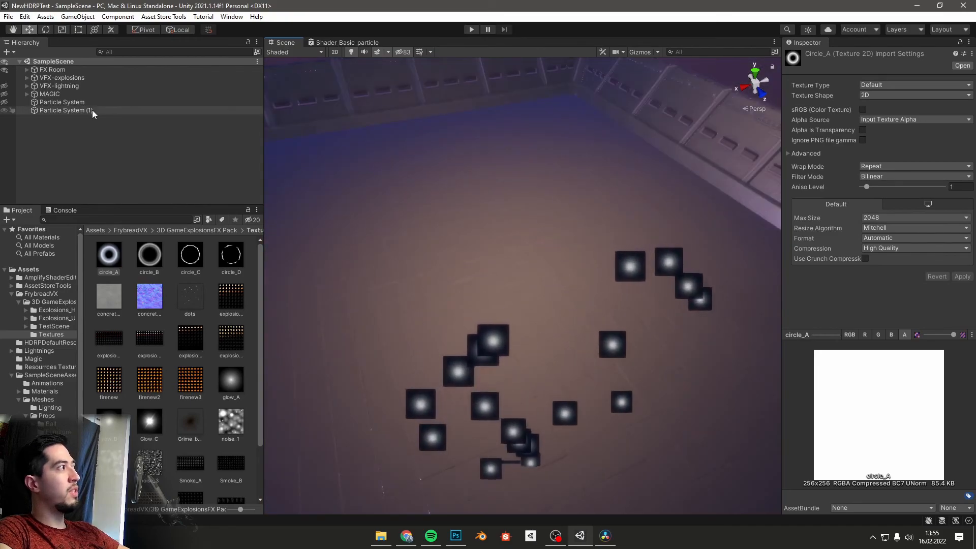
{"action": "left_click", "coordinate": [92, 110]}
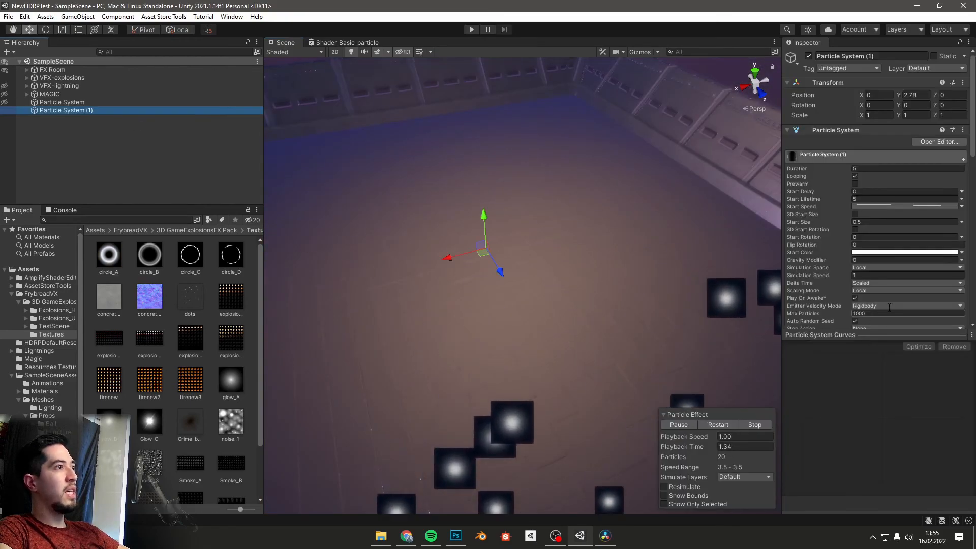
{"action": "scroll", "coordinate": [911, 245], "scroll_direction": "down", "scroll_amount": 10}
{"action": "left_click", "coordinate": [881, 222]}
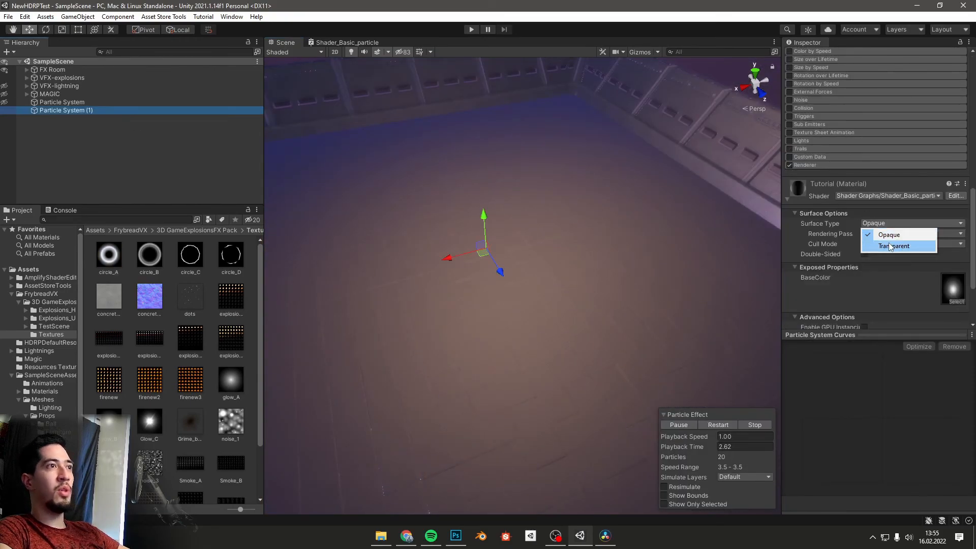
{"action": "left_click", "coordinate": [888, 243]}
- Examine the particles' transparency in the scene from several angles and expand the particle system's Renderer settings
{"action": "mouse_move", "coordinate": [518, 315]}
{"action": "right_mouse_down"}
{"action": "mouse_move", "coordinate": [524, 307]}
{"action": "mouse_move", "coordinate": [516, 316]}
{"action": "right_mouse_up"}
{"action": "right_click_drag", "start_coordinate": [565, 397], "coordinate": [401, 364]}
{"action": "scroll", "coordinate": [877, 298], "scroll_direction": "up", "scroll_amount": 2}
{"action": "left_click", "coordinate": [859, 201]}
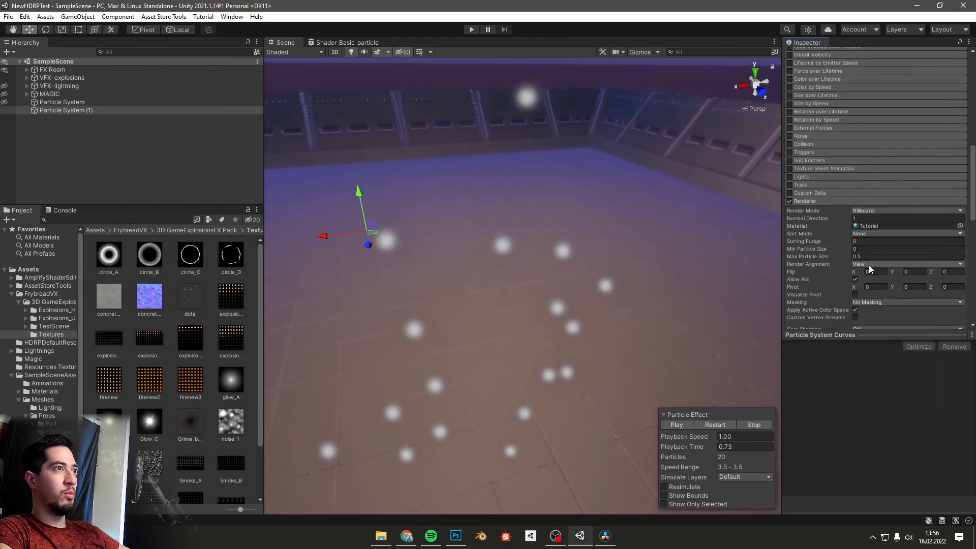
{"action": "right_click_drag", "start_coordinate": [613, 295], "coordinate": [758, 254]}
{"action": "right_click_drag", "start_coordinate": [796, 249], "coordinate": [460, 377]}
{"action": "right_click_drag", "start_coordinate": [574, 387], "coordinate": [600, 379]}
{"action": "right_click_drag", "start_coordinate": [526, 379], "coordinate": [485, 403]}
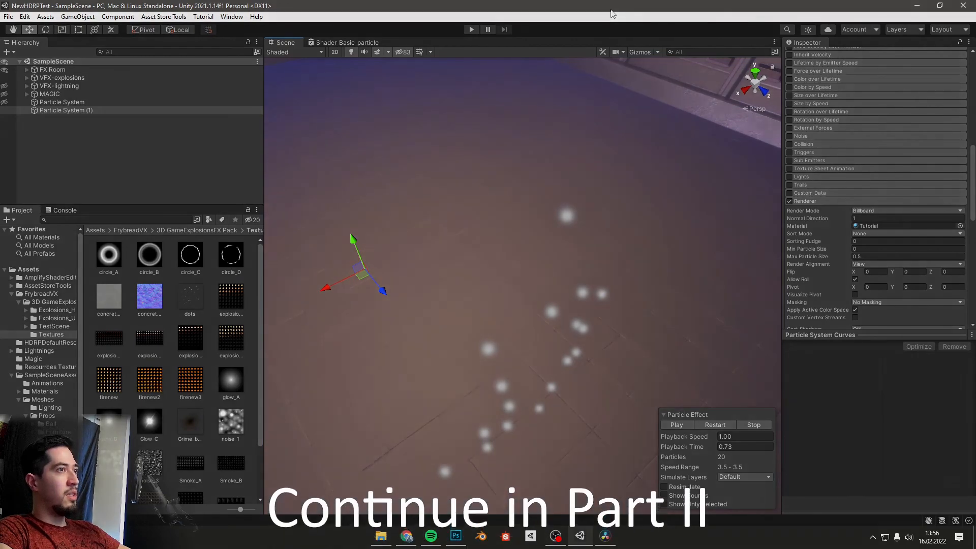
{"action": "right_click_drag", "start_coordinate": [502, 233], "coordinate": [460, 229]}
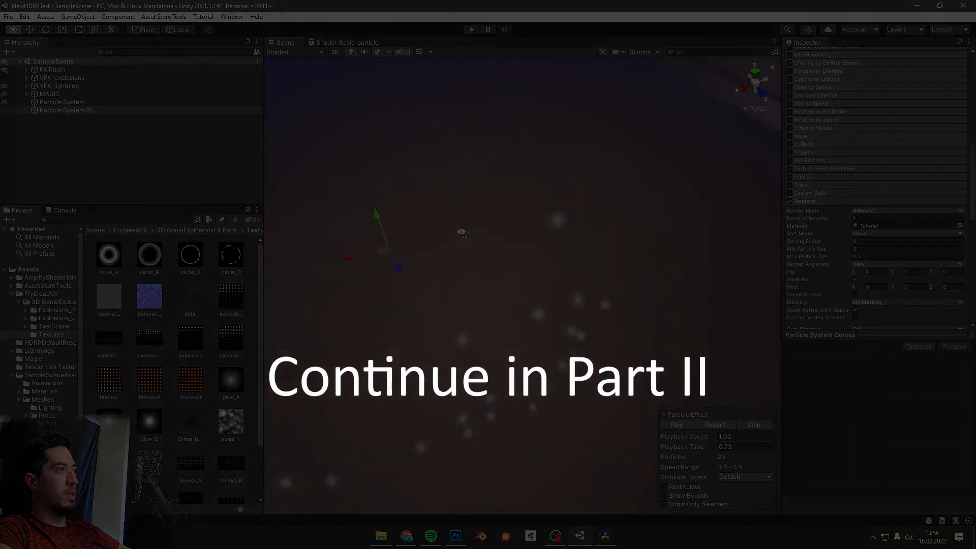